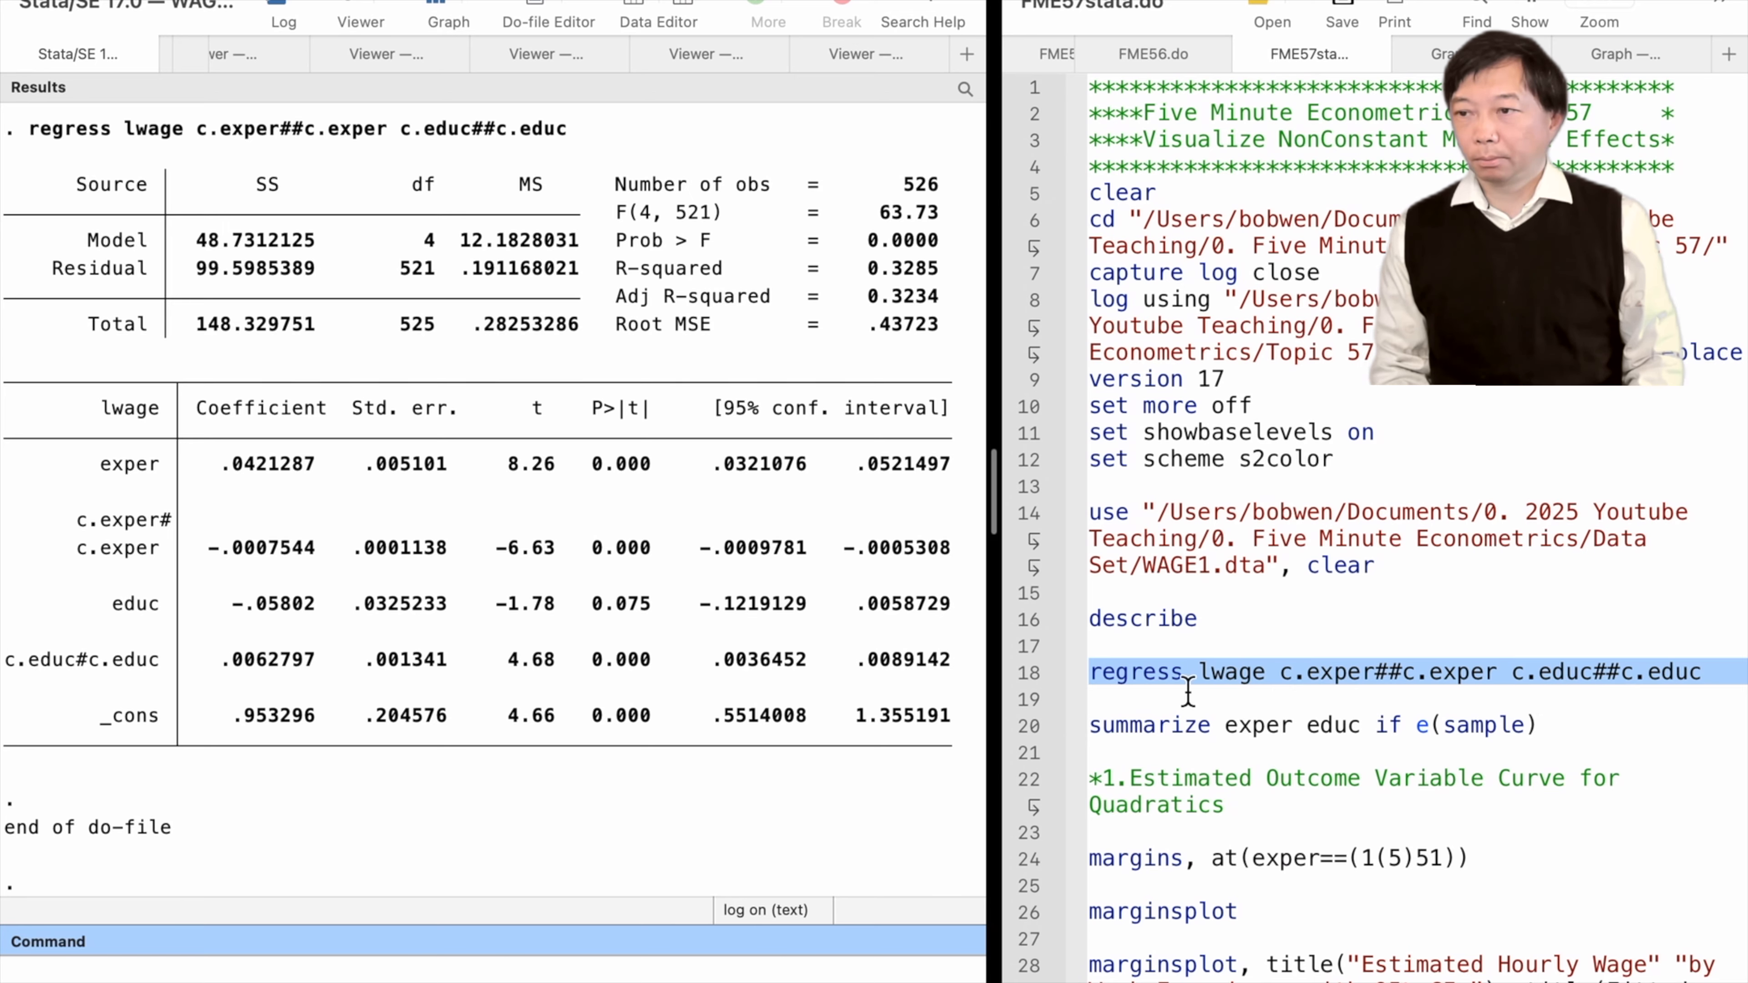
Run the summarize command for exper and educ restricted to the estimation sample
{"action": "left_click", "coordinate": [1029, 731]}
{"action": "key", "text": "super+shift+d"}
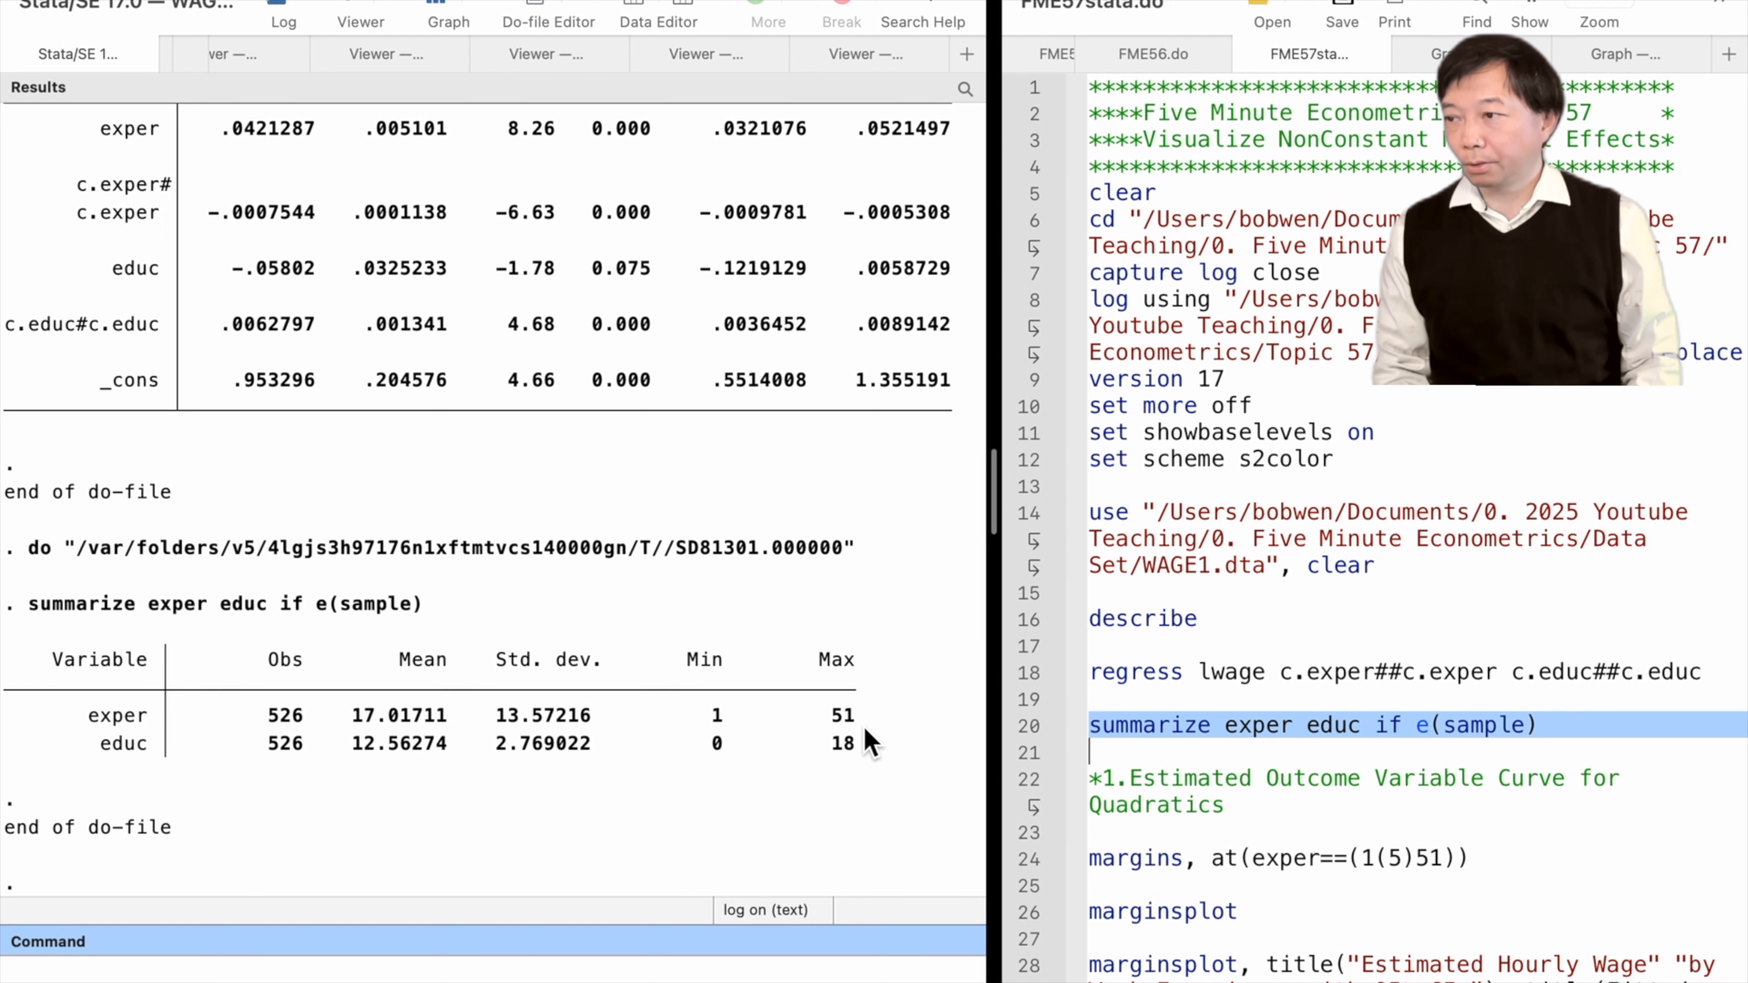
Run margins for predicted log wage at exper values from 1 to 51 in steps of 5
{"action": "left_click", "coordinate": [1029, 809]}
{"action": "scroll", "coordinate": [1043, 823], "scroll_direction": "down", "scroll_amount": 5}
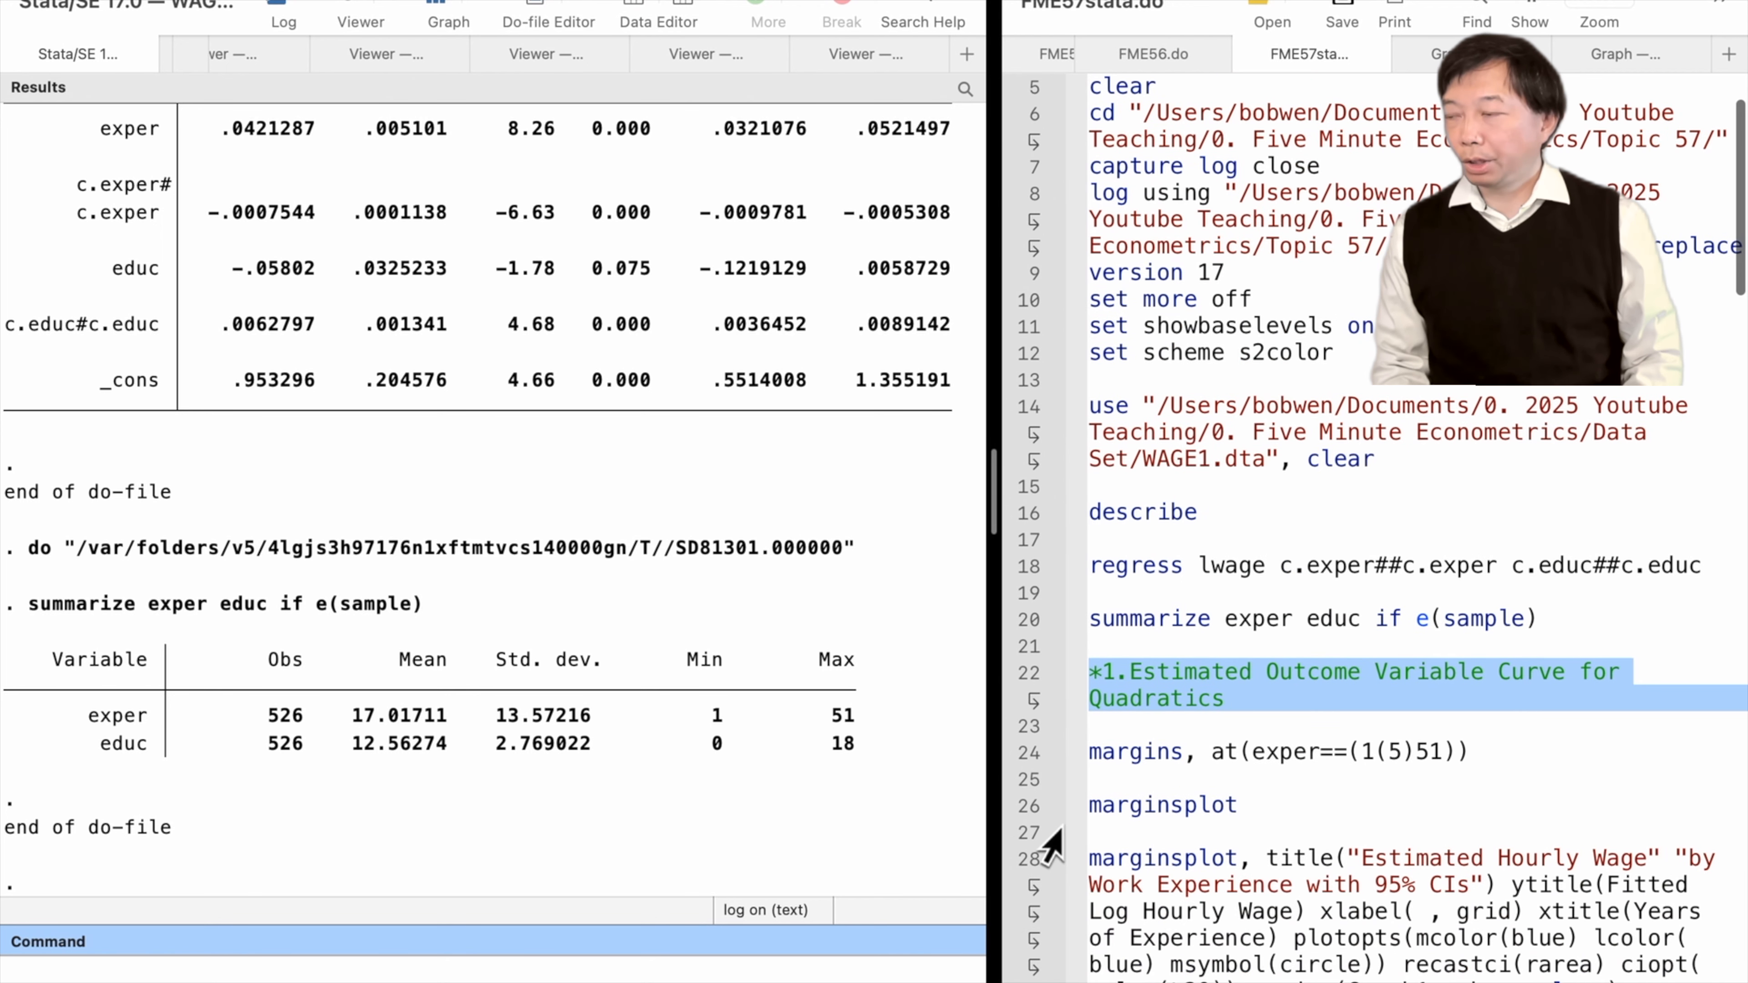
{"action": "left_click", "coordinate": [1031, 648]}
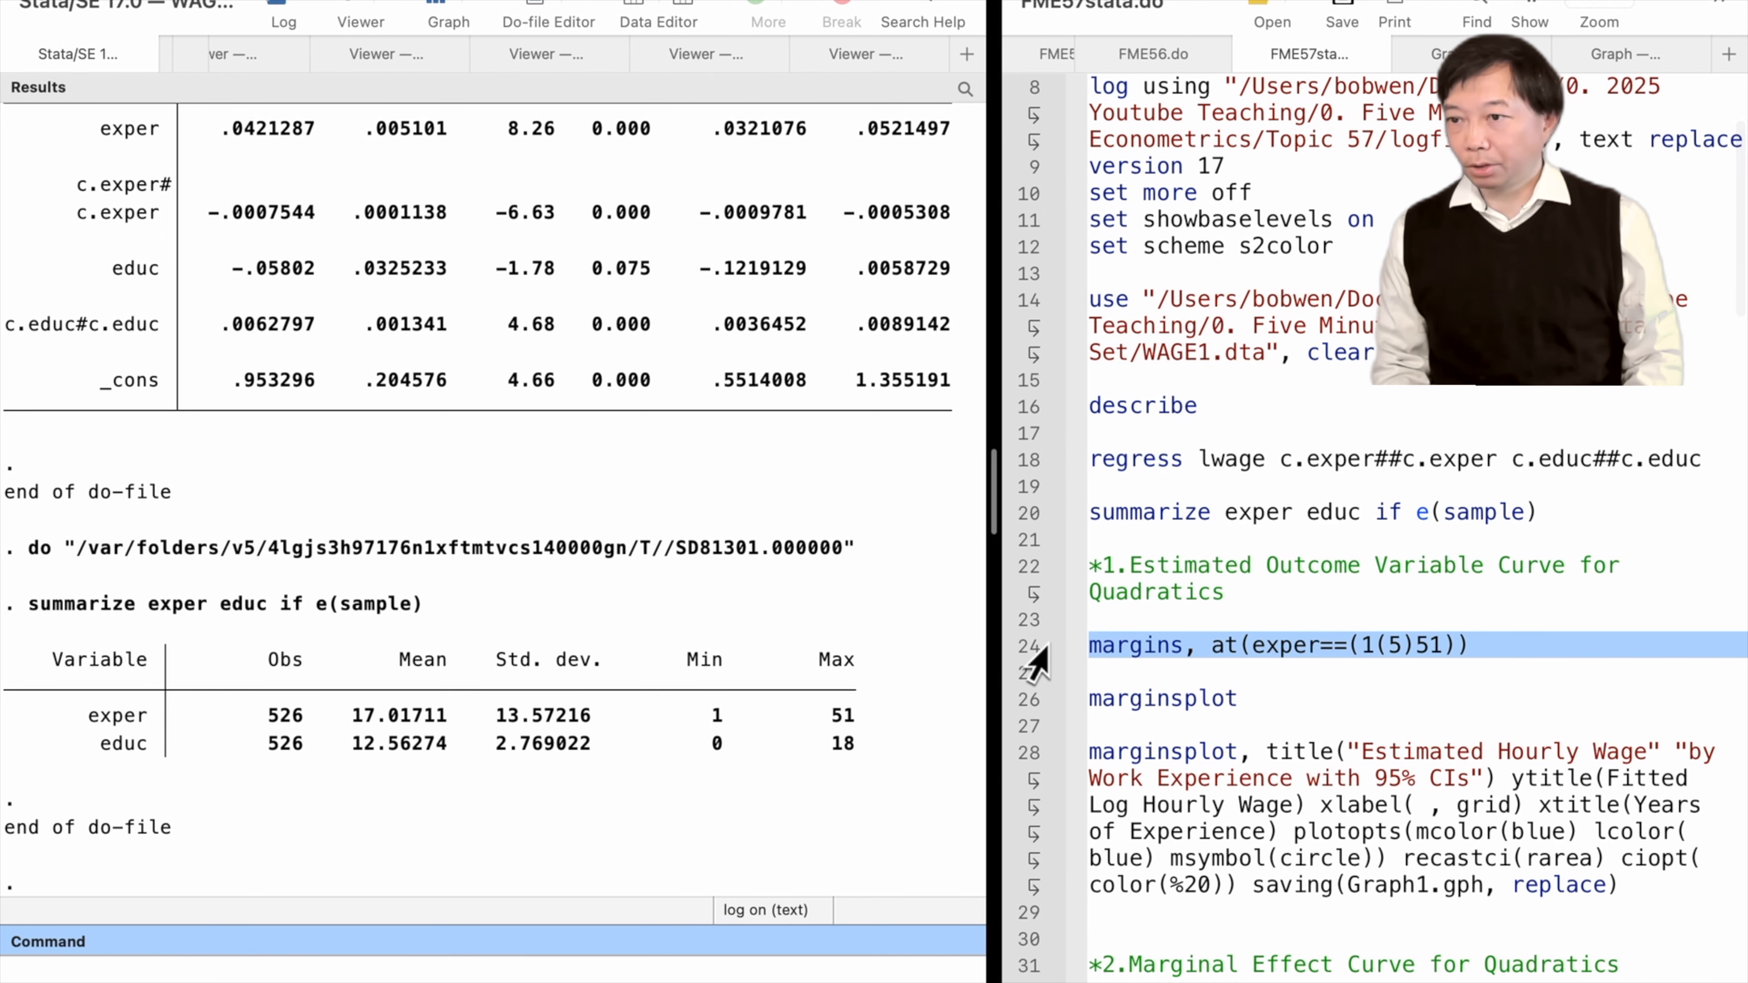
{"action": "key", "text": "super+shift+d"}
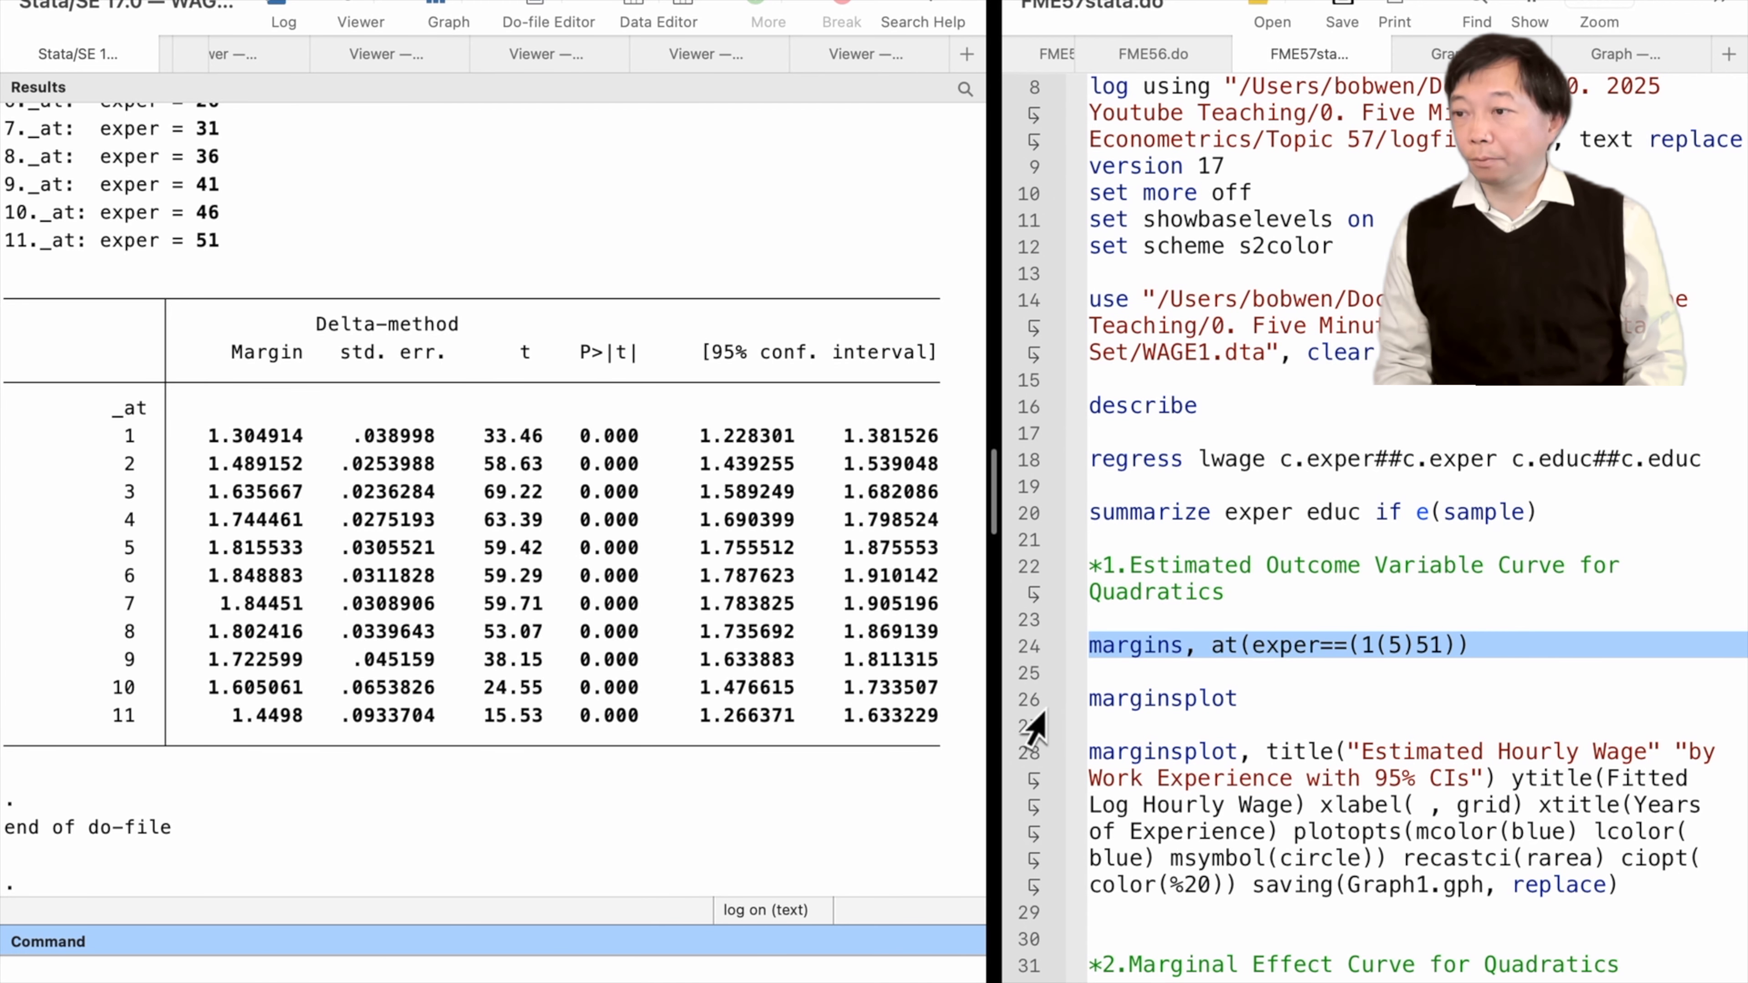
Run the customized marginsplot titled "Estimated Hourly Wage" with a blue shaded 95% CI area, saving Graph1.gph
{"action": "left_click", "coordinate": [1029, 703]}
{"action": "left_click", "coordinate": [1029, 753]}
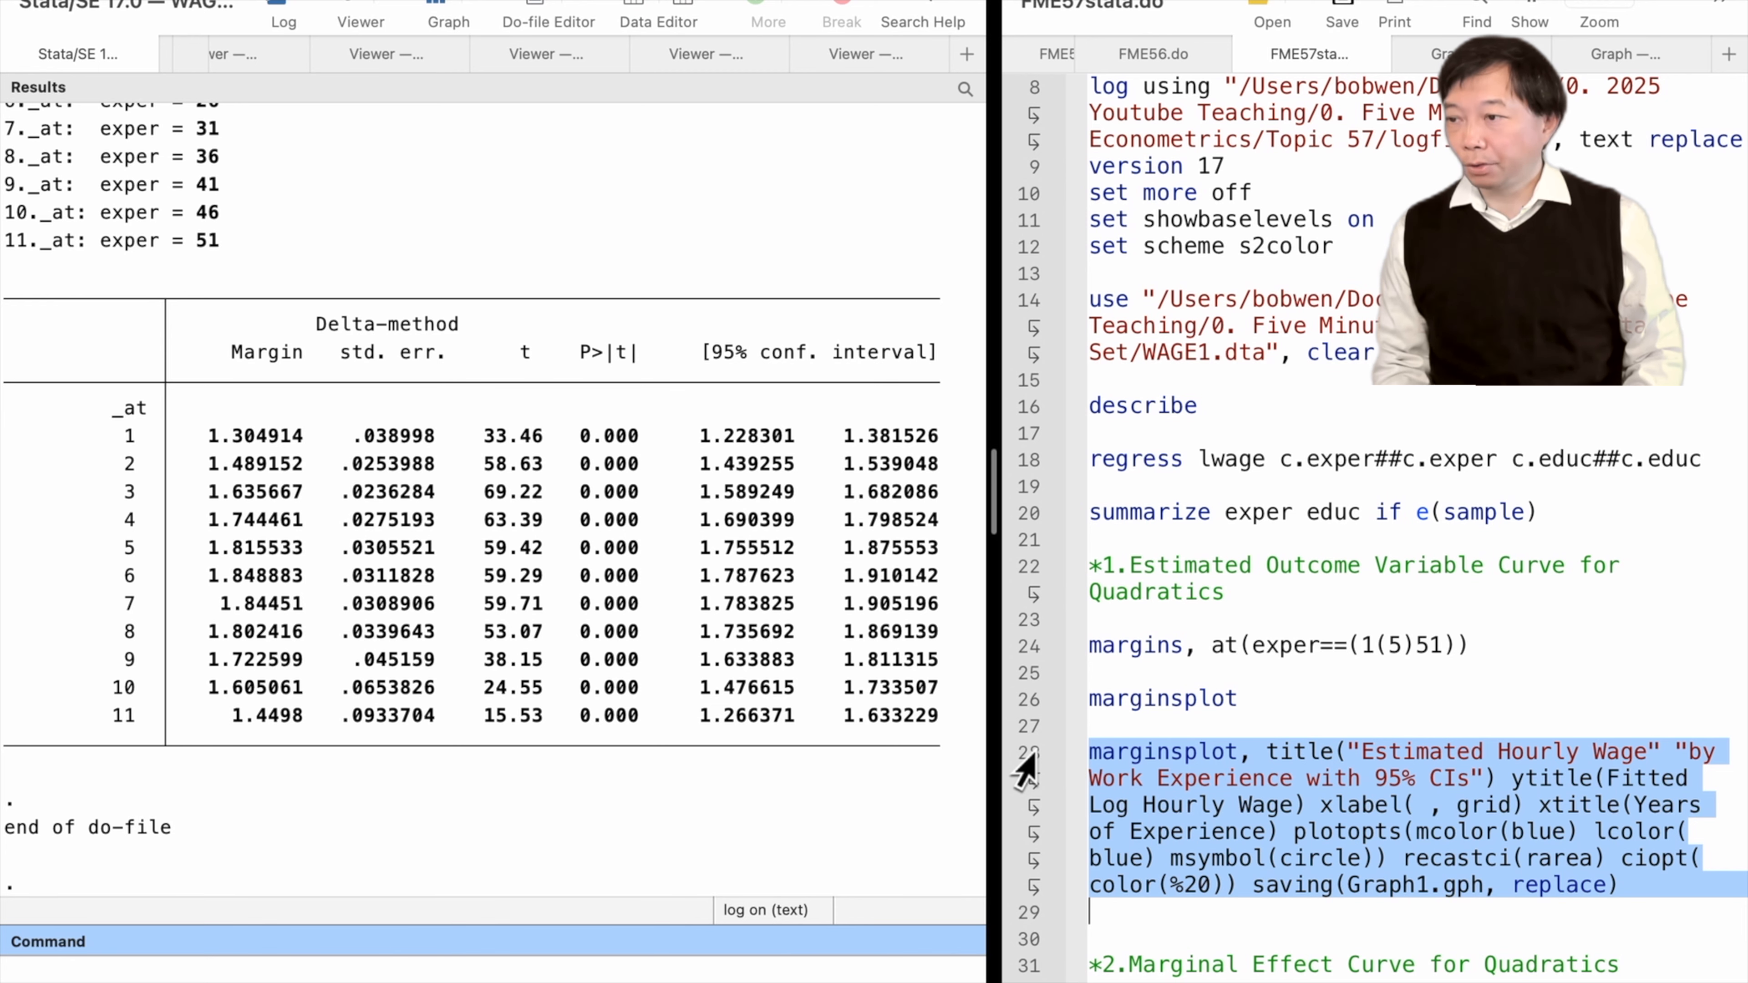
{"action": "key", "text": "super+shift+d"}
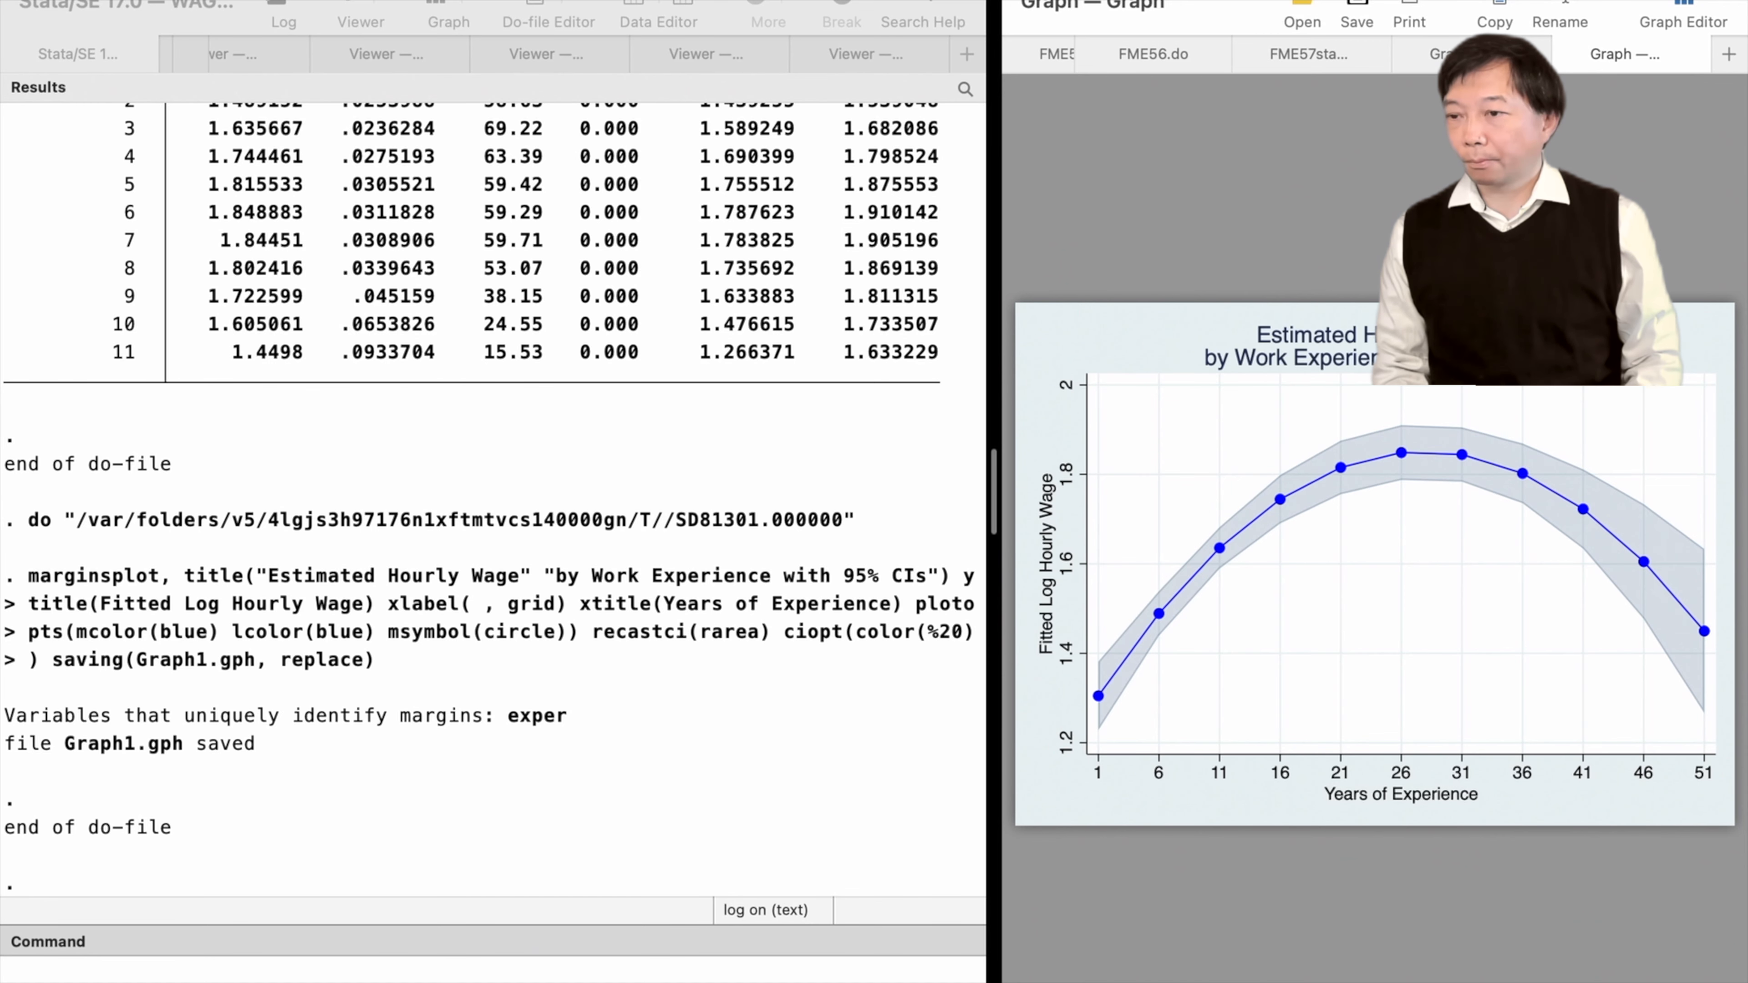
Return to the do-file and run margins with dydx(exper) at exper values 1(5)51
{"action": "left_click", "coordinate": [1312, 61]}
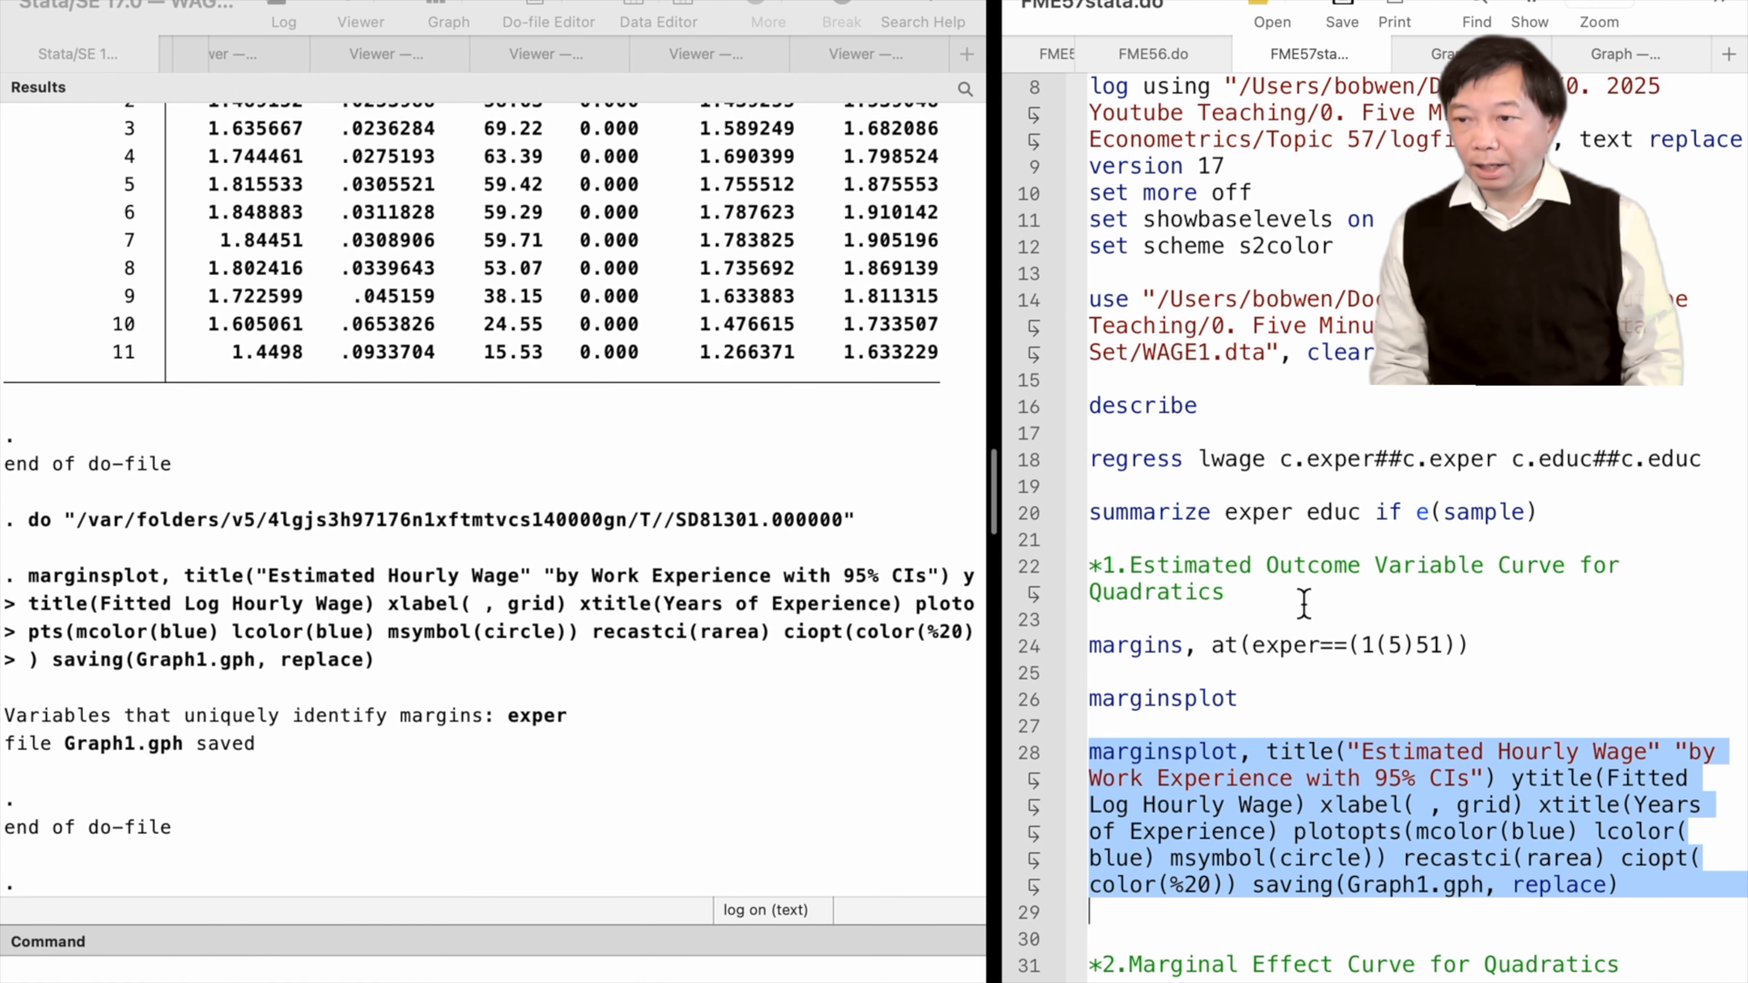
{"action": "scroll", "coordinate": [1290, 733], "scroll_direction": "down", "scroll_amount": 5}
{"action": "left_click", "coordinate": [1022, 782]}
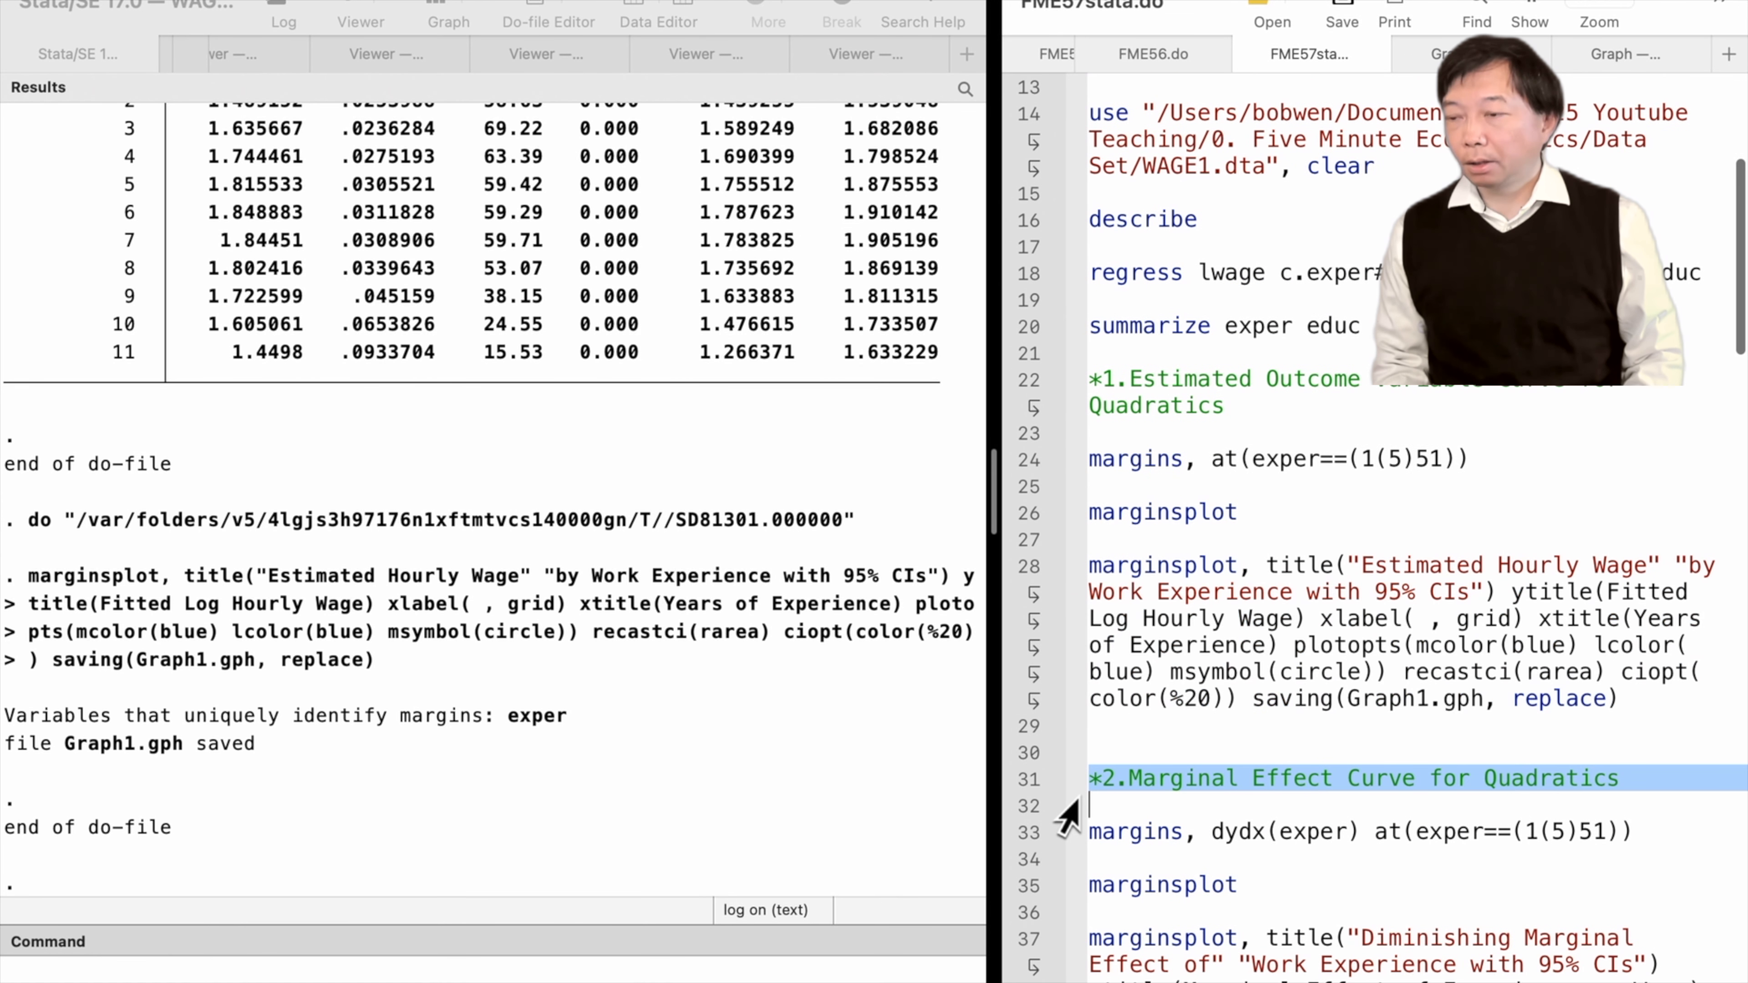
{"action": "scroll", "coordinate": [1065, 805], "scroll_direction": "down", "scroll_amount": 2}
{"action": "scroll", "coordinate": [1068, 816], "scroll_direction": "down", "scroll_amount": 1}
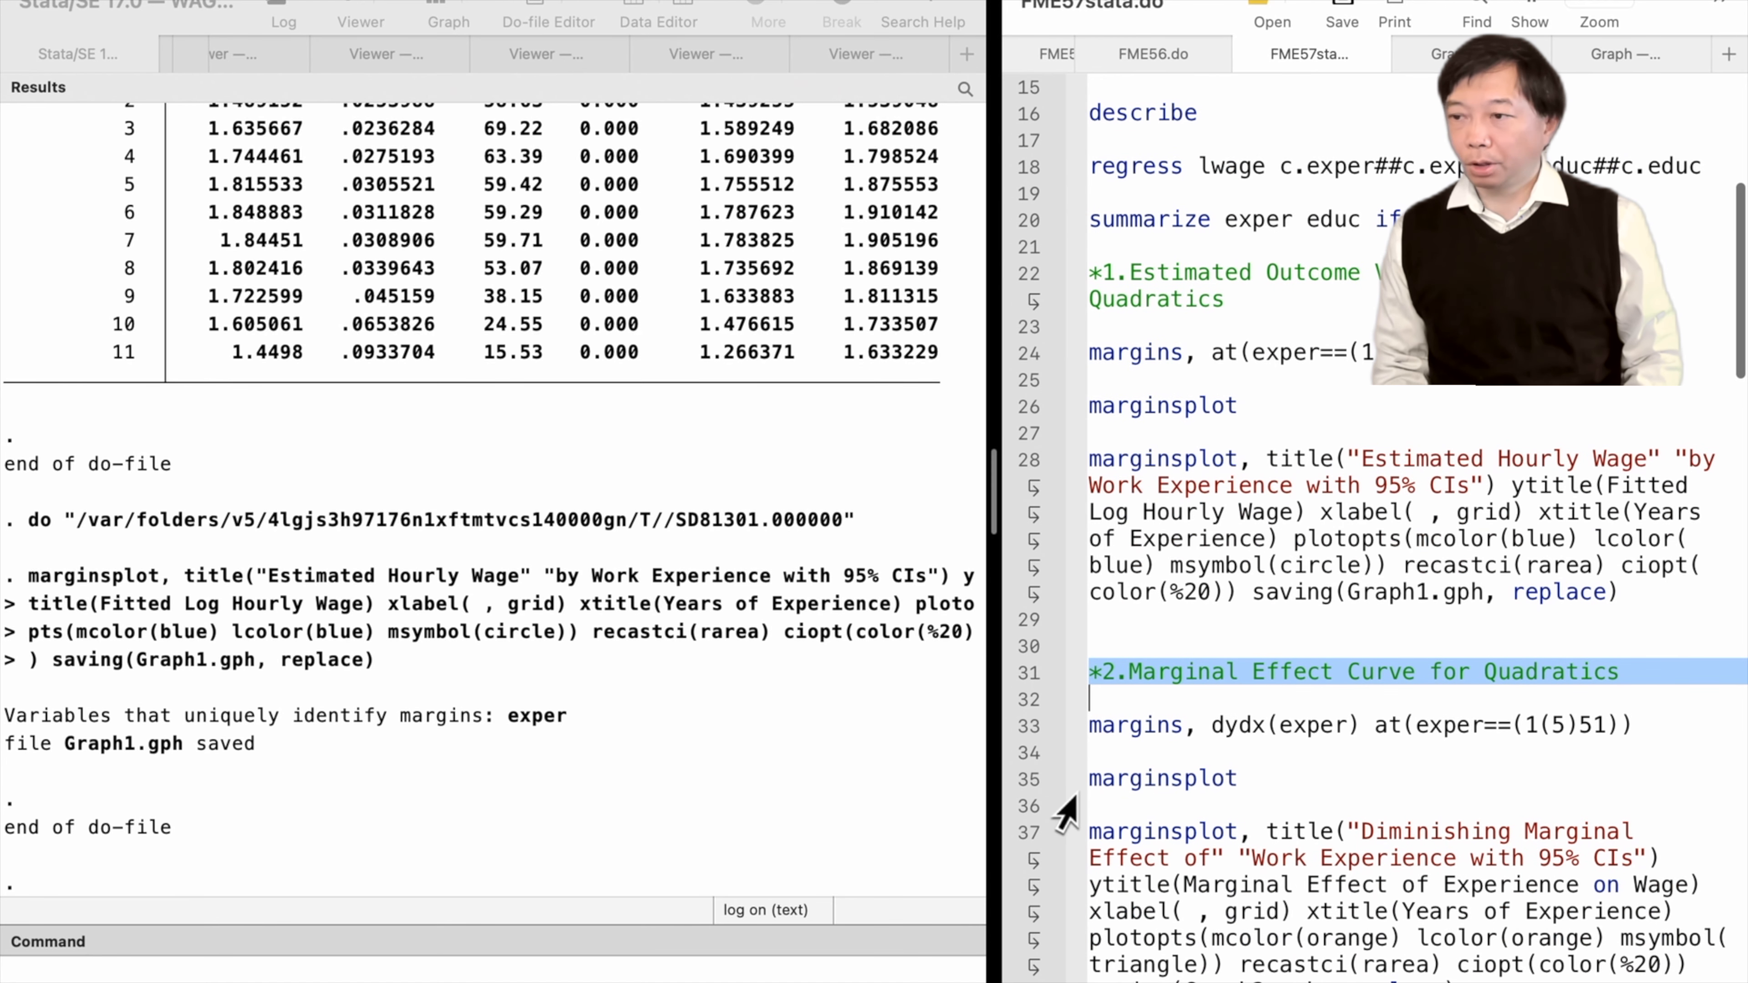
{"action": "left_click", "coordinate": [1028, 729]}
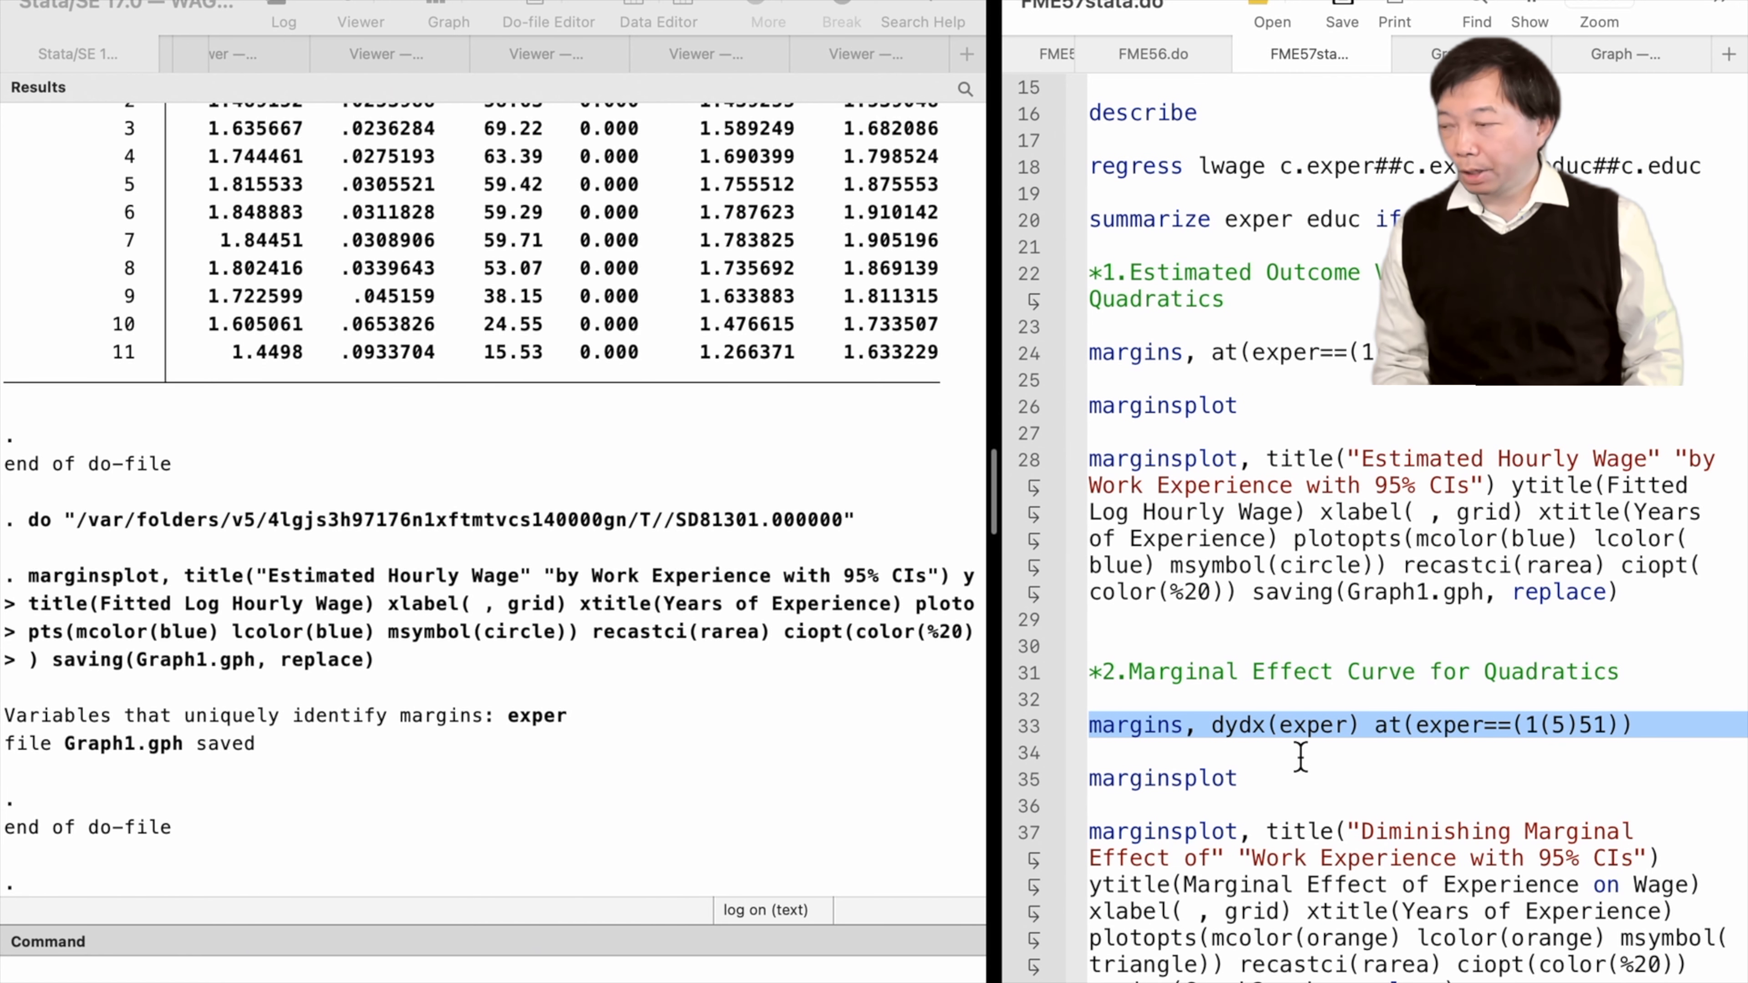
{"action": "key", "text": "super+shift+d"}
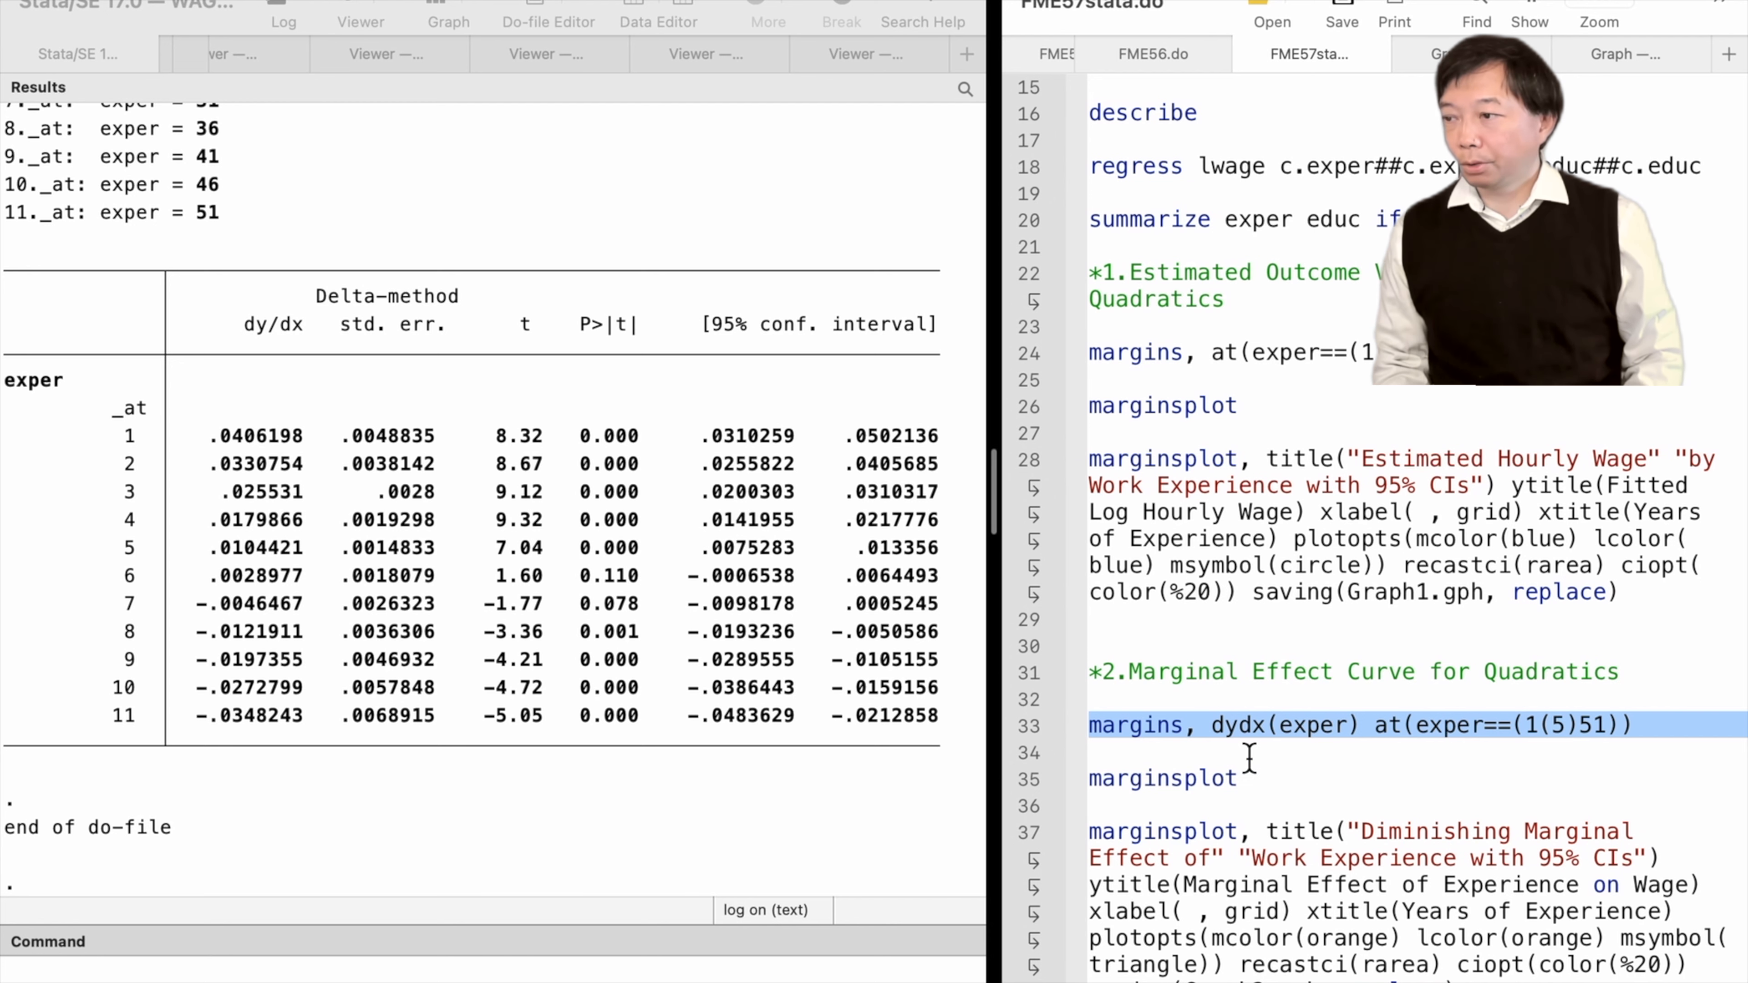
Run the orange triangle marginsplot titled "Diminishing Marginal Effect of Work Experience", saving Graph2.gph
{"action": "left_click", "coordinate": [1030, 844]}
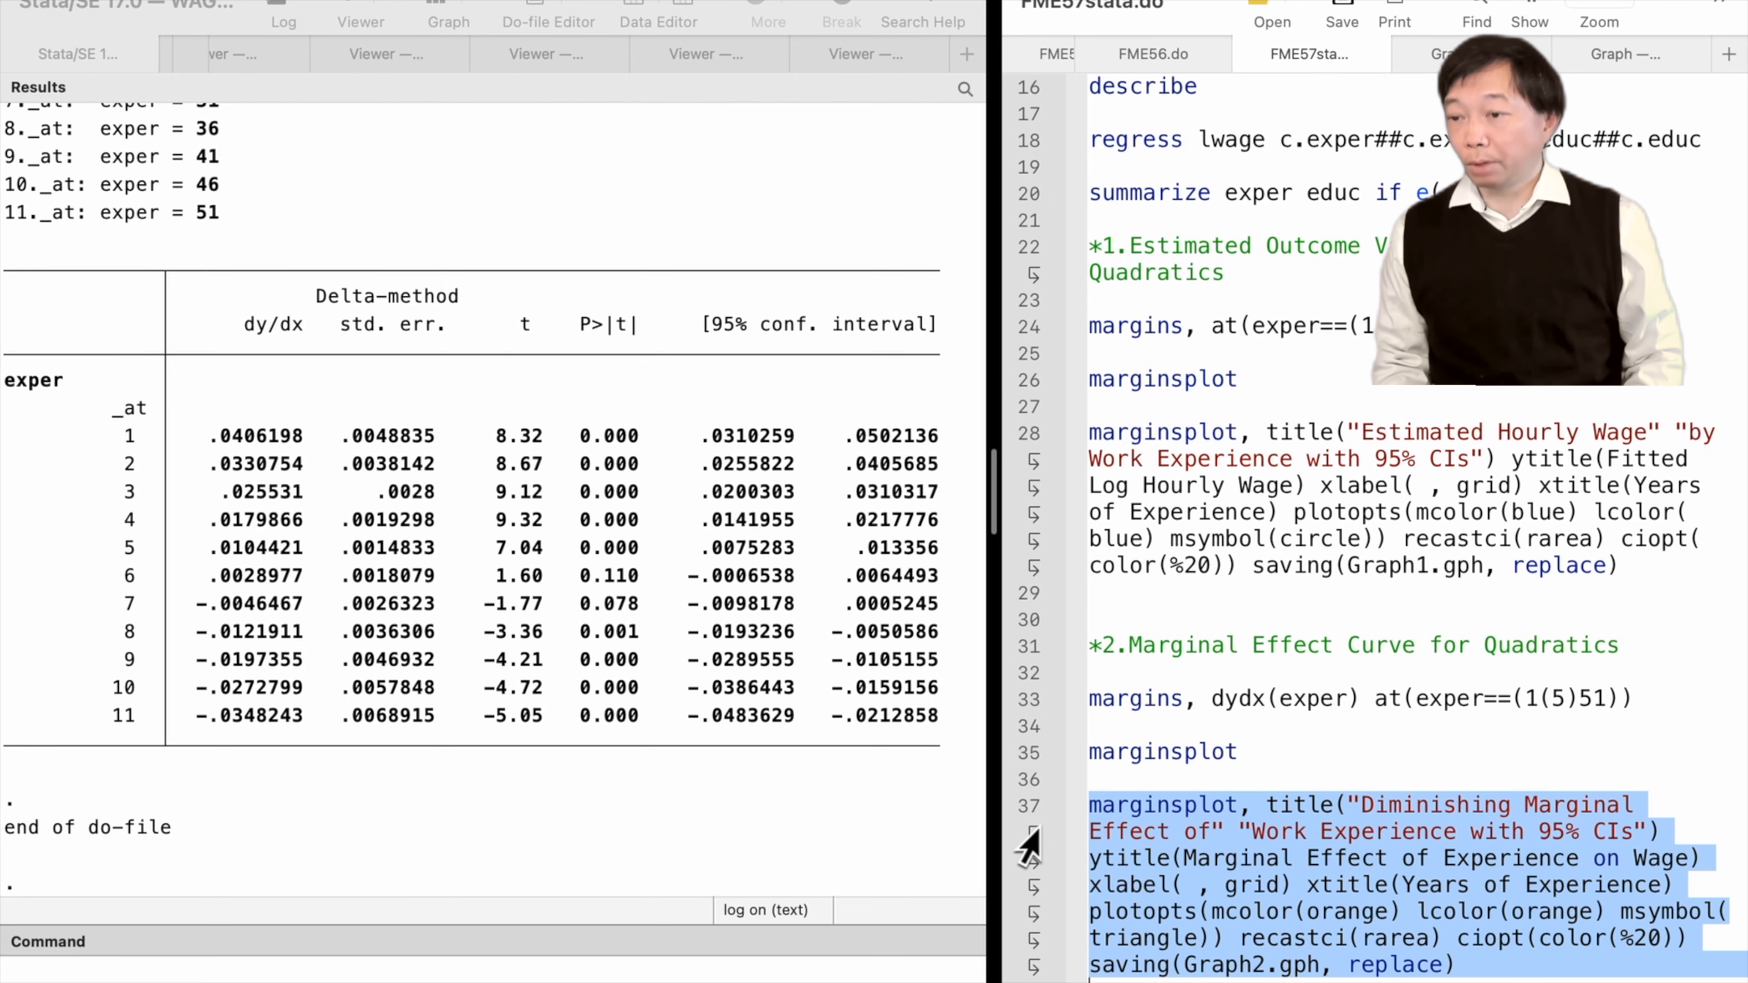
{"action": "key", "text": "super+shift+d"}
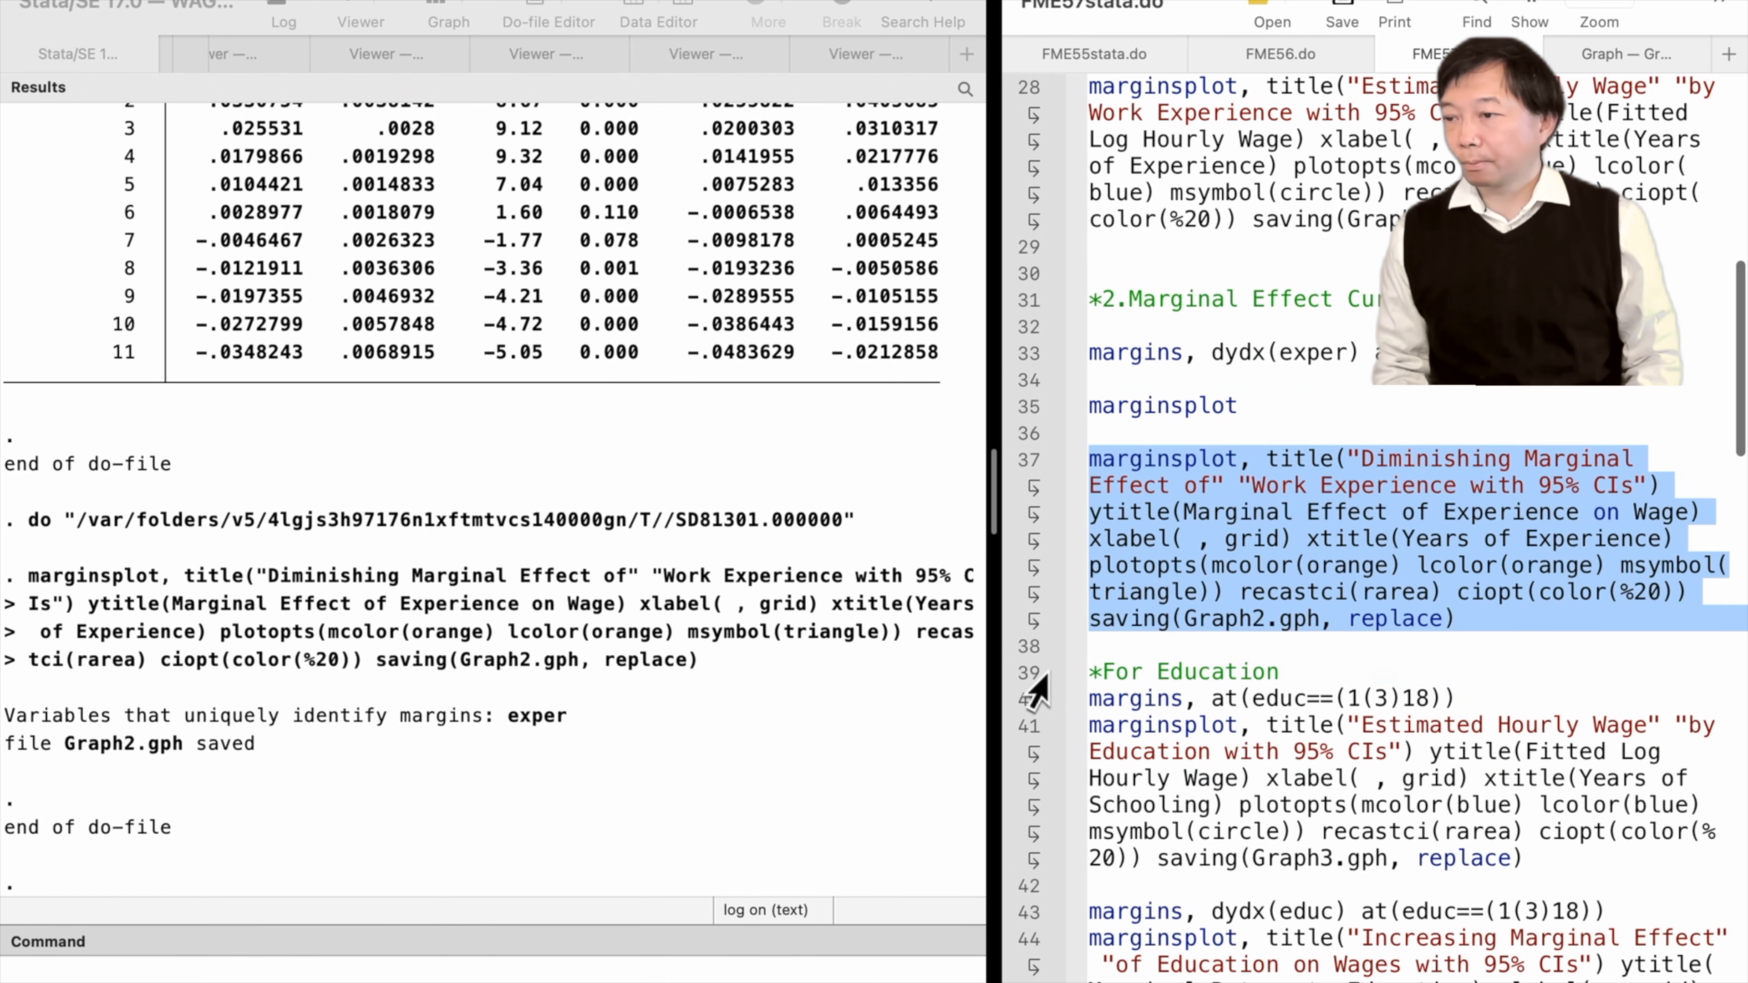
Run margins at educ values 1(3)18 together with its blue marginsplot saving Graph3.gph
{"action": "left_click", "coordinate": [1029, 673]}
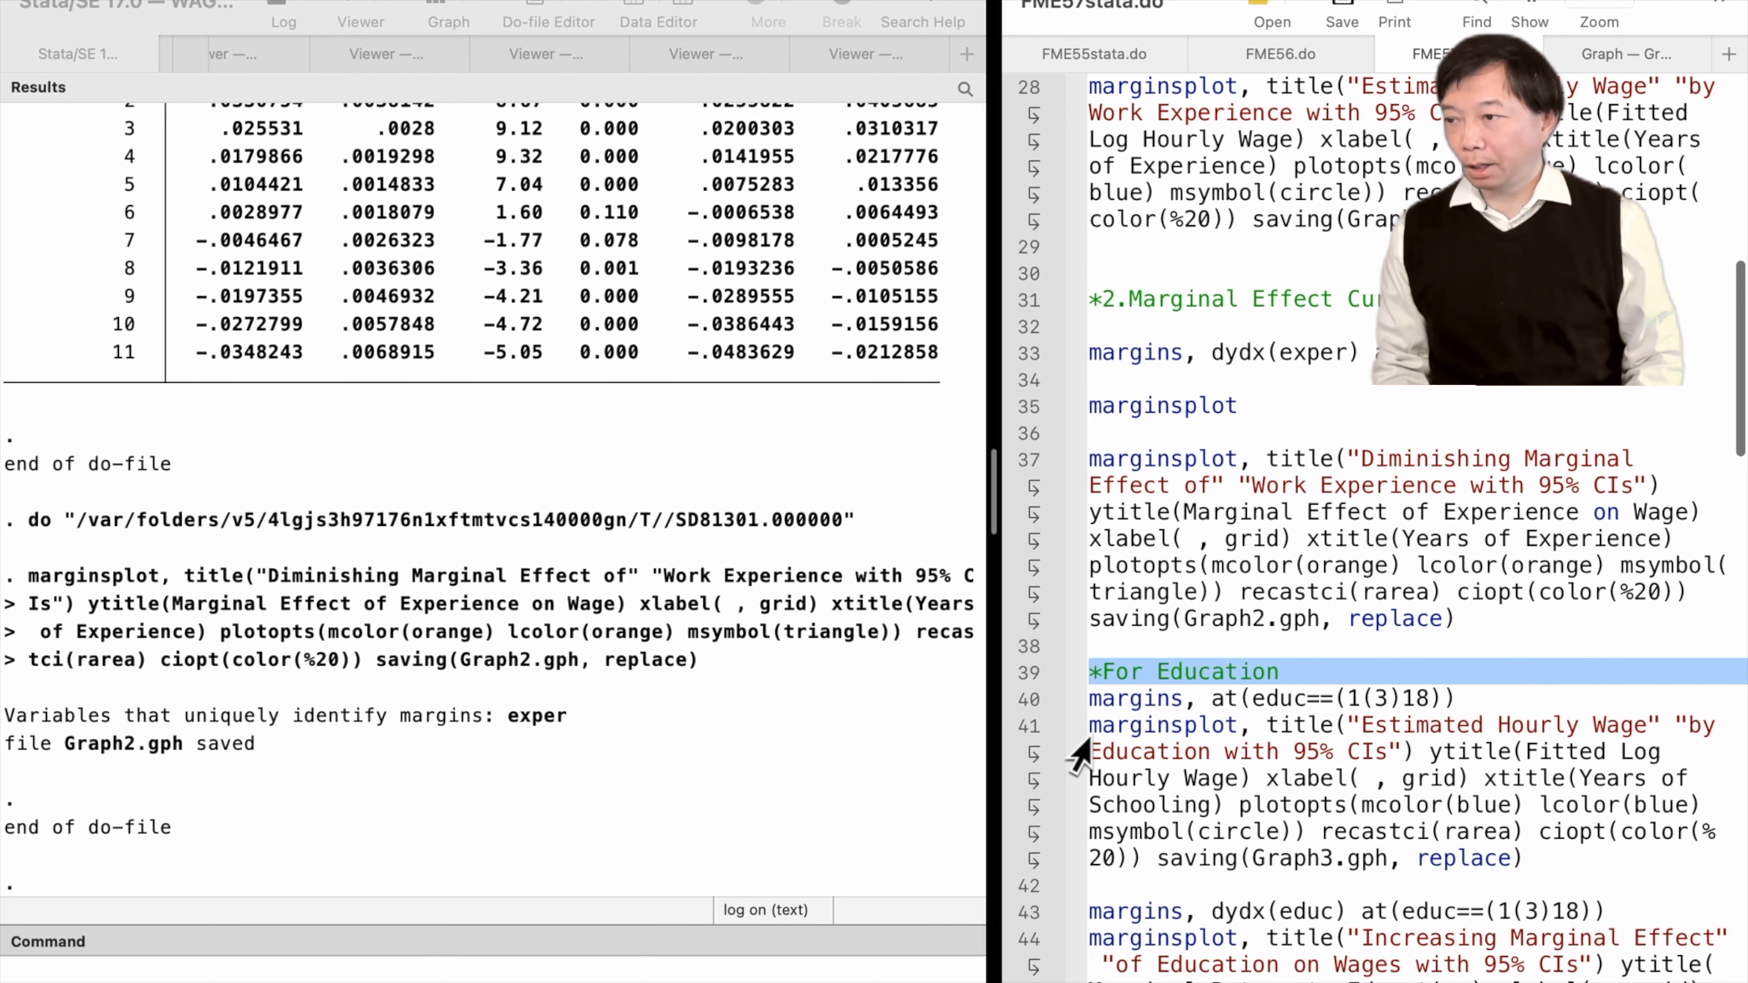
{"action": "left_click", "coordinate": [1027, 701]}
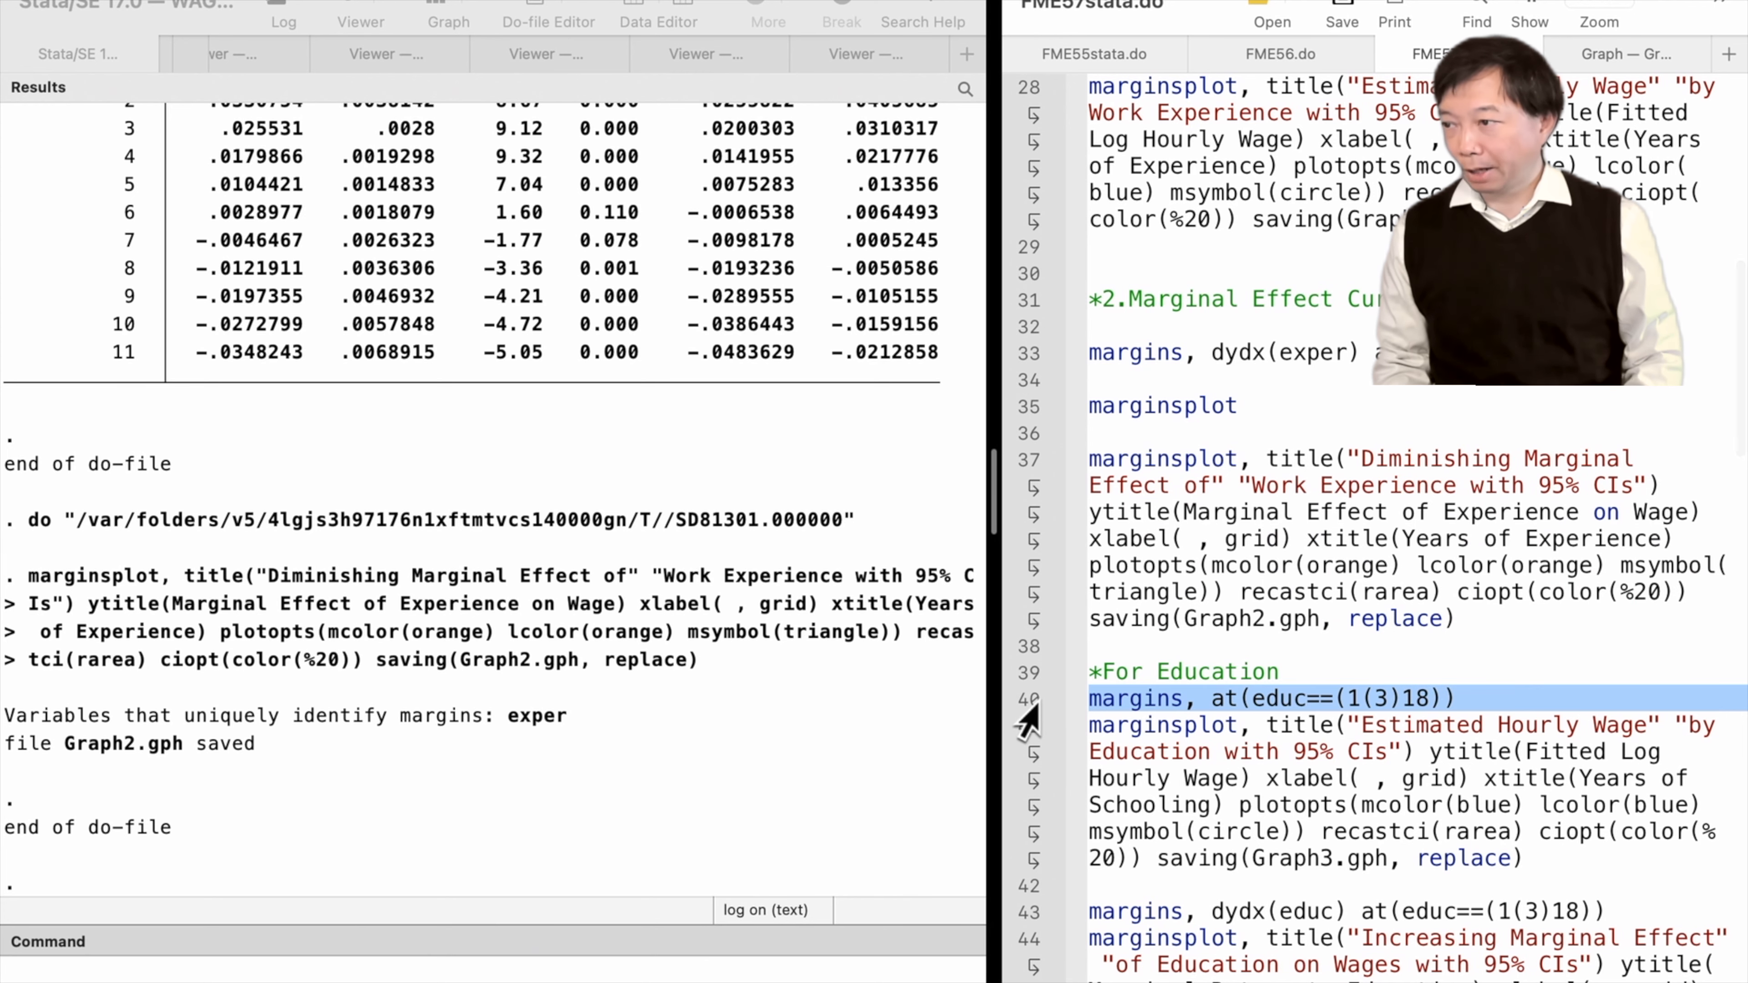
{"action": "left_click_drag", "start_coordinate": [1027, 716], "coordinate": [1031, 889]}
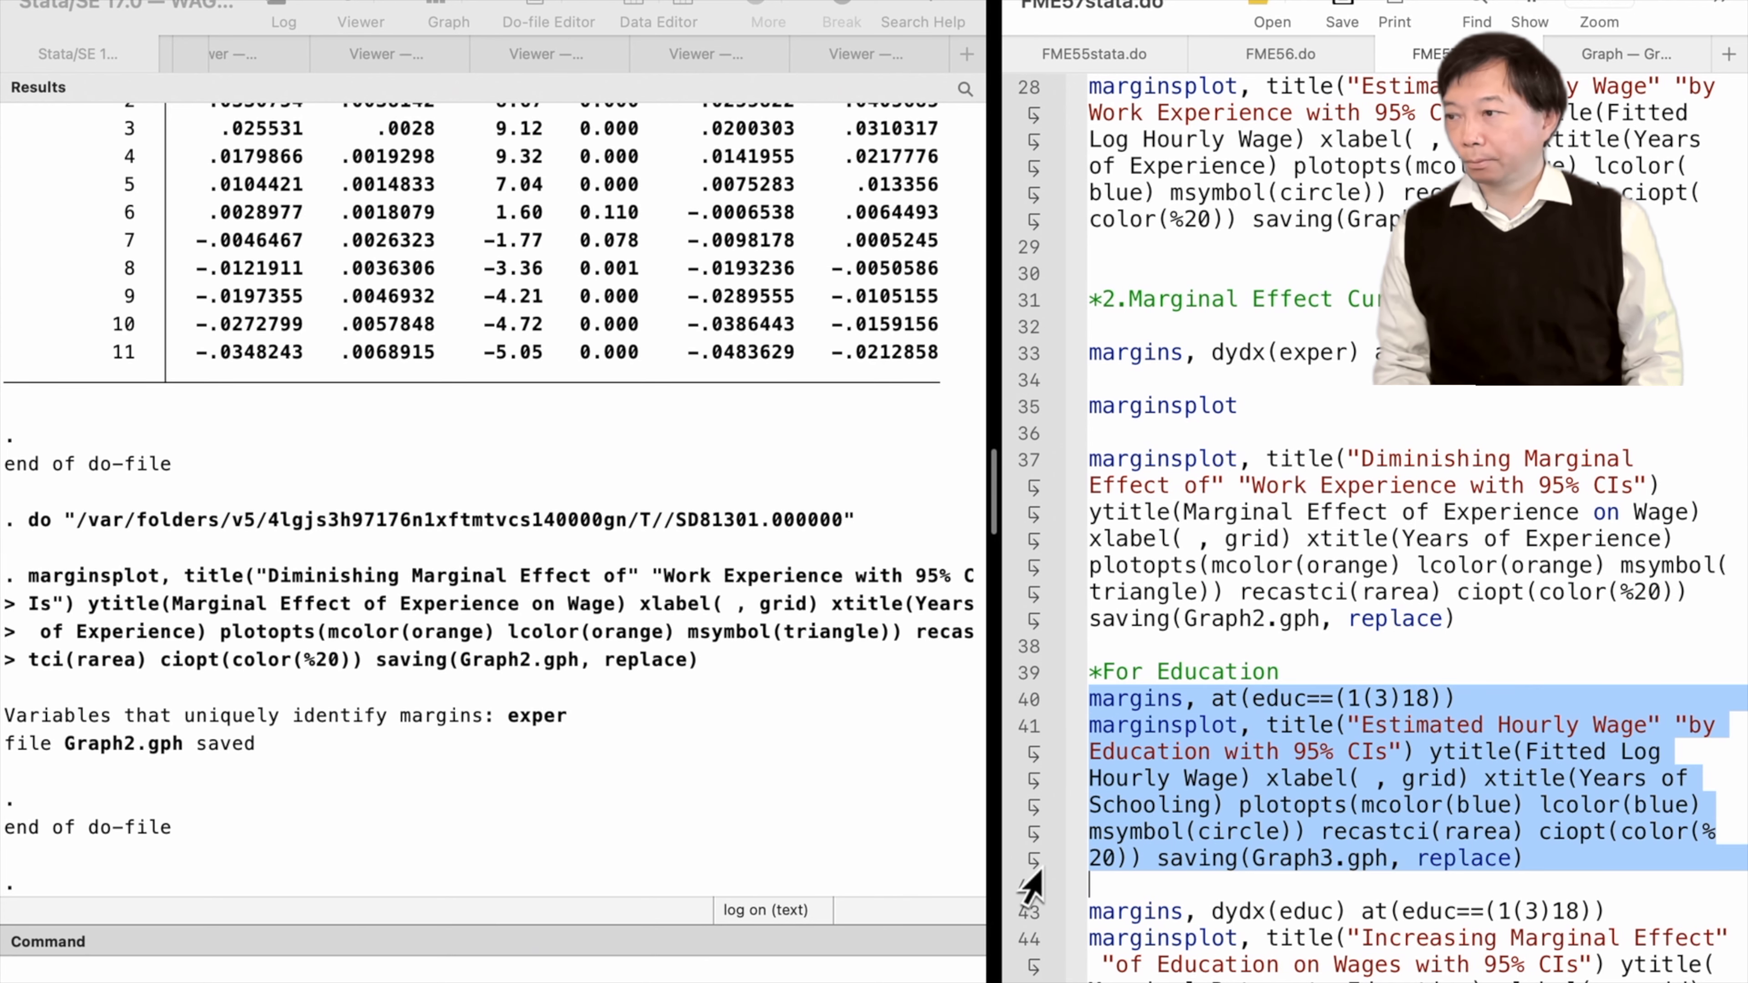
{"action": "key", "text": "super+shift+d"}
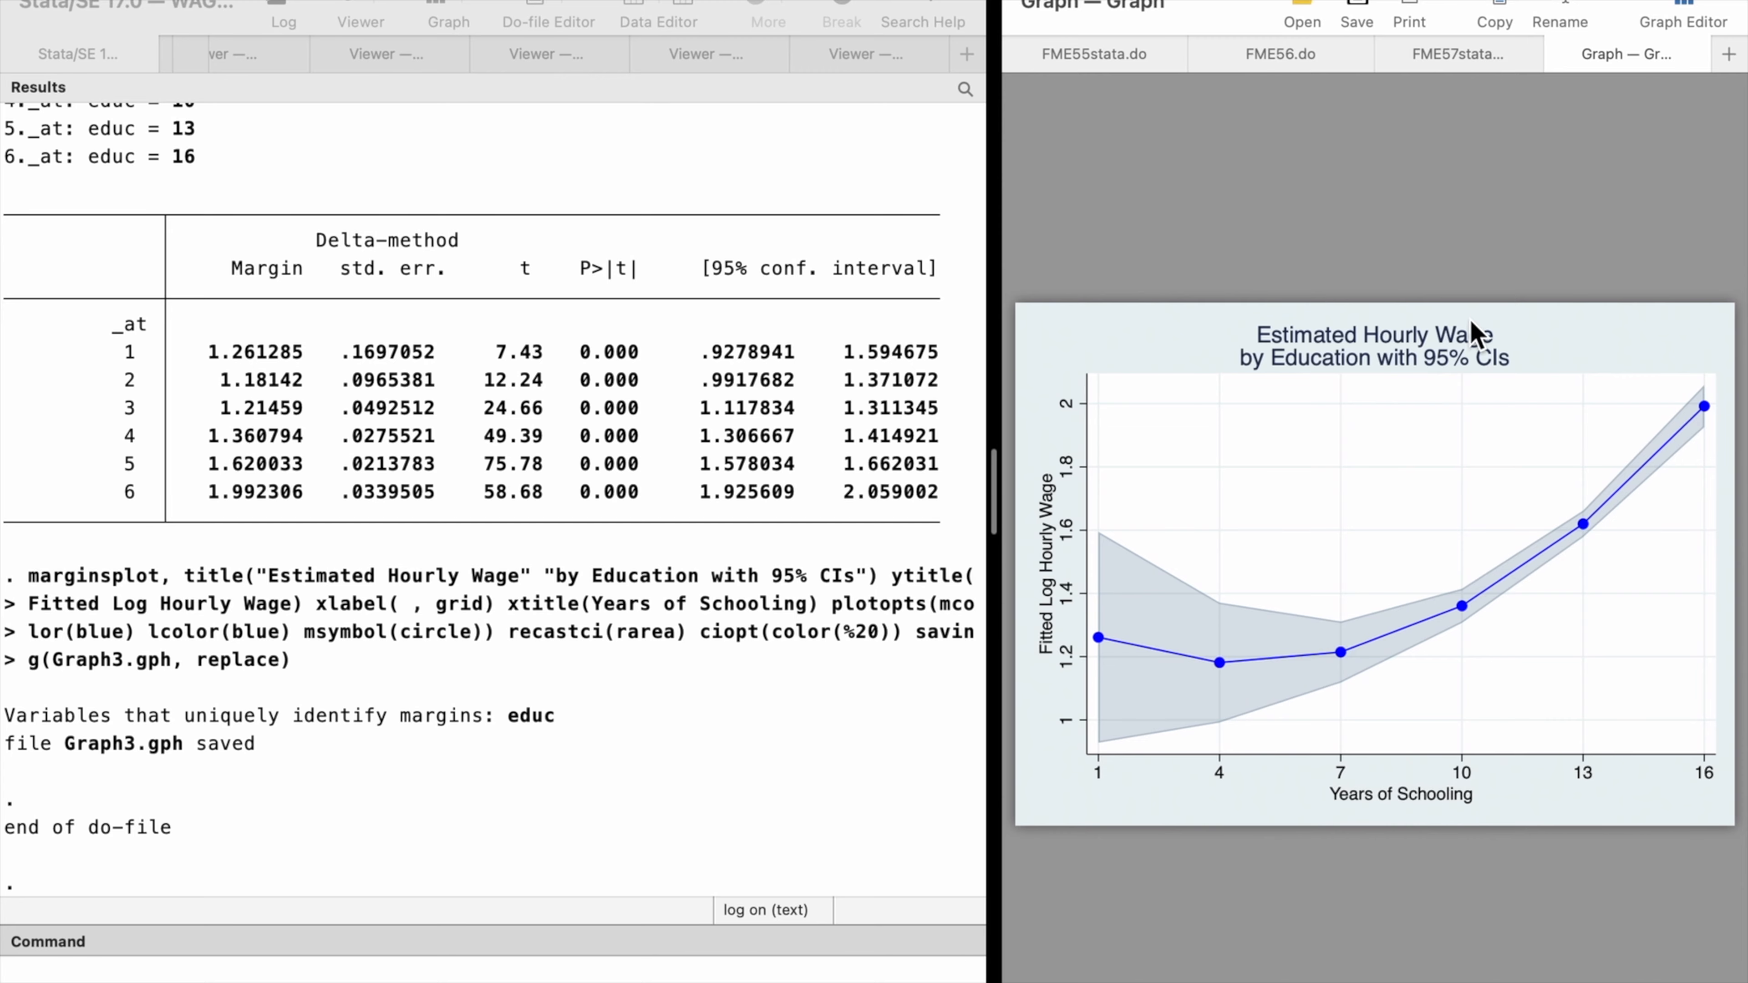
Run margins with dydx(educ) at educ 1(3)18 and its orange marginsplot saving Graph4.gph
{"action": "left_click", "coordinate": [1462, 55]}
{"action": "scroll", "coordinate": [1142, 882], "scroll_direction": "down", "scroll_amount": 5}
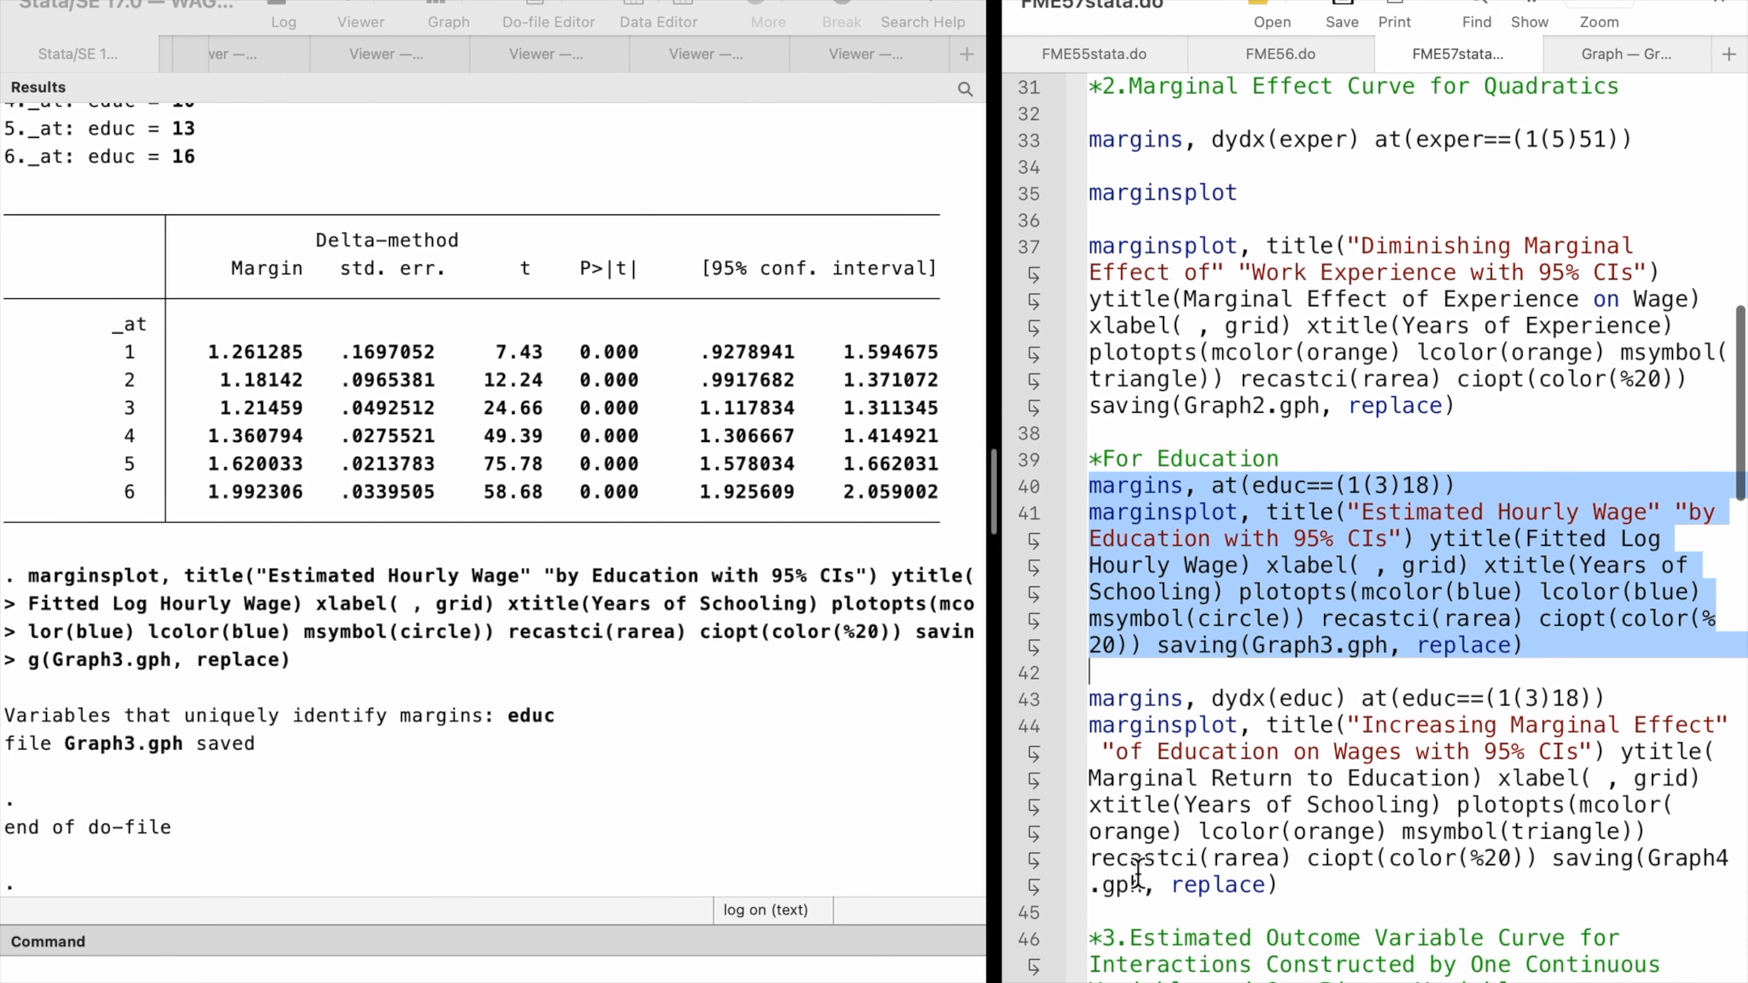
{"action": "left_click_drag", "start_coordinate": [1026, 671], "coordinate": [1025, 844]}
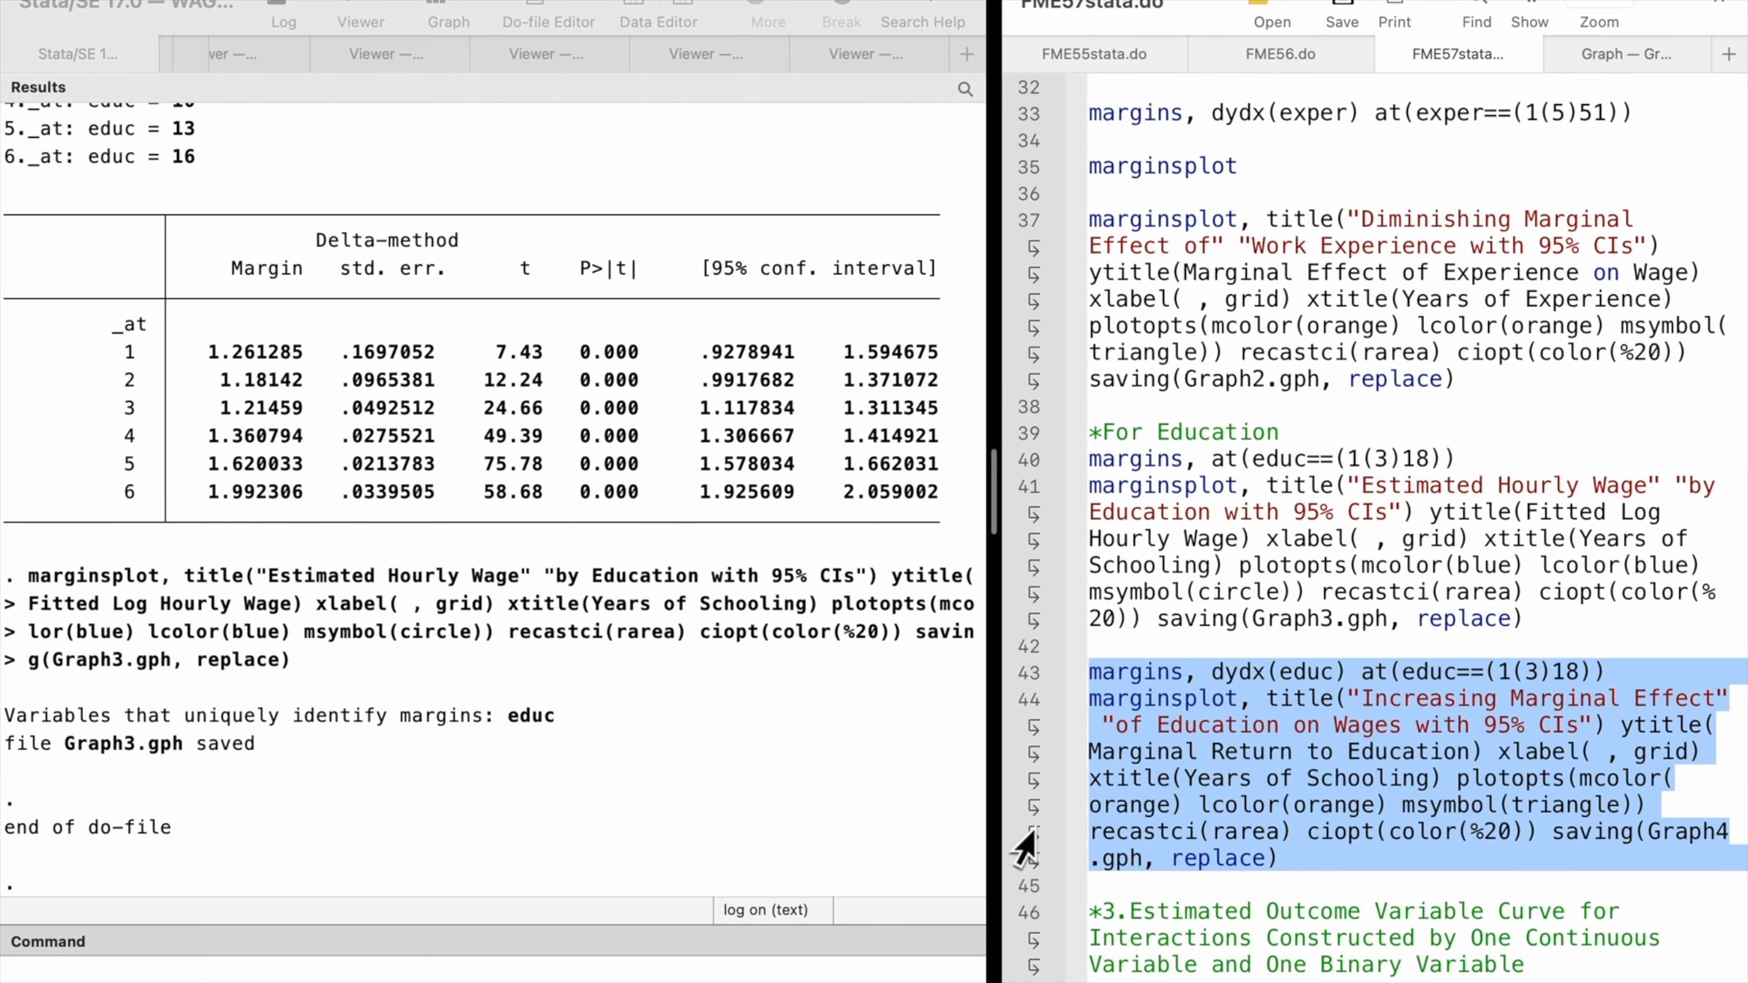
{"action": "key", "text": "super+shift+d"}
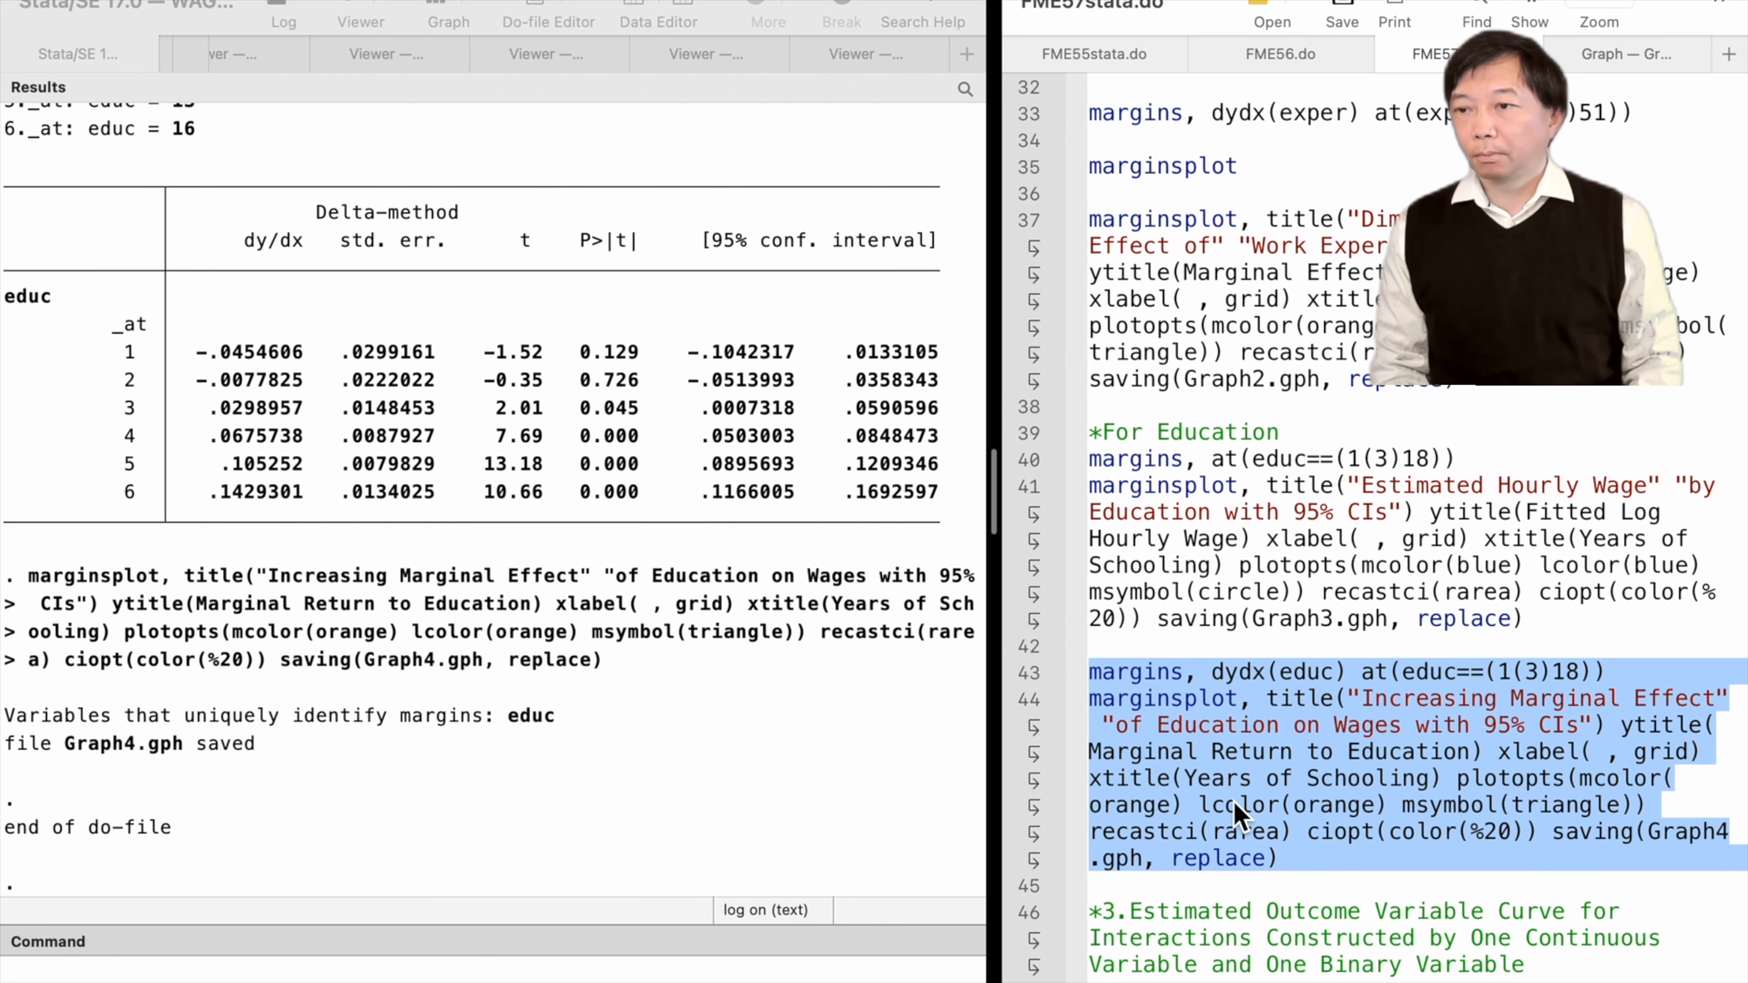
Load the BOB.dta dataset with the use command, clearing memory
{"action": "scroll", "coordinate": [1078, 616], "scroll_direction": "down", "scroll_amount": 5}
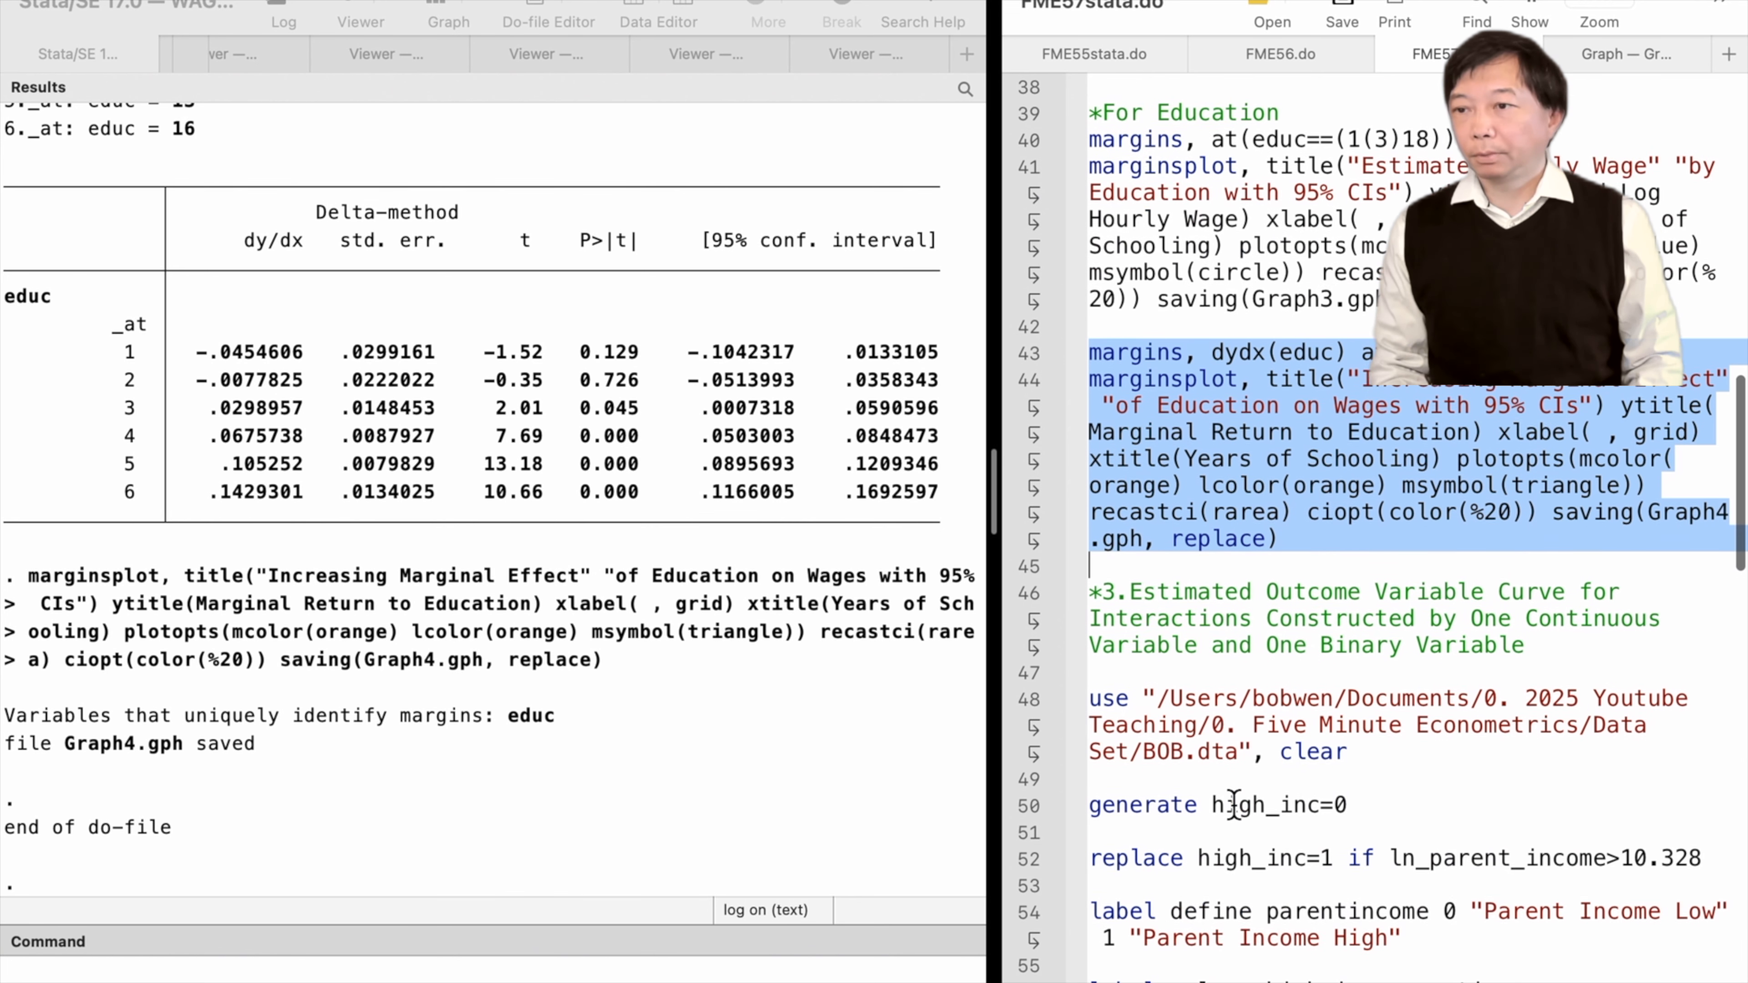
{"action": "left_click", "coordinate": [1024, 575]}
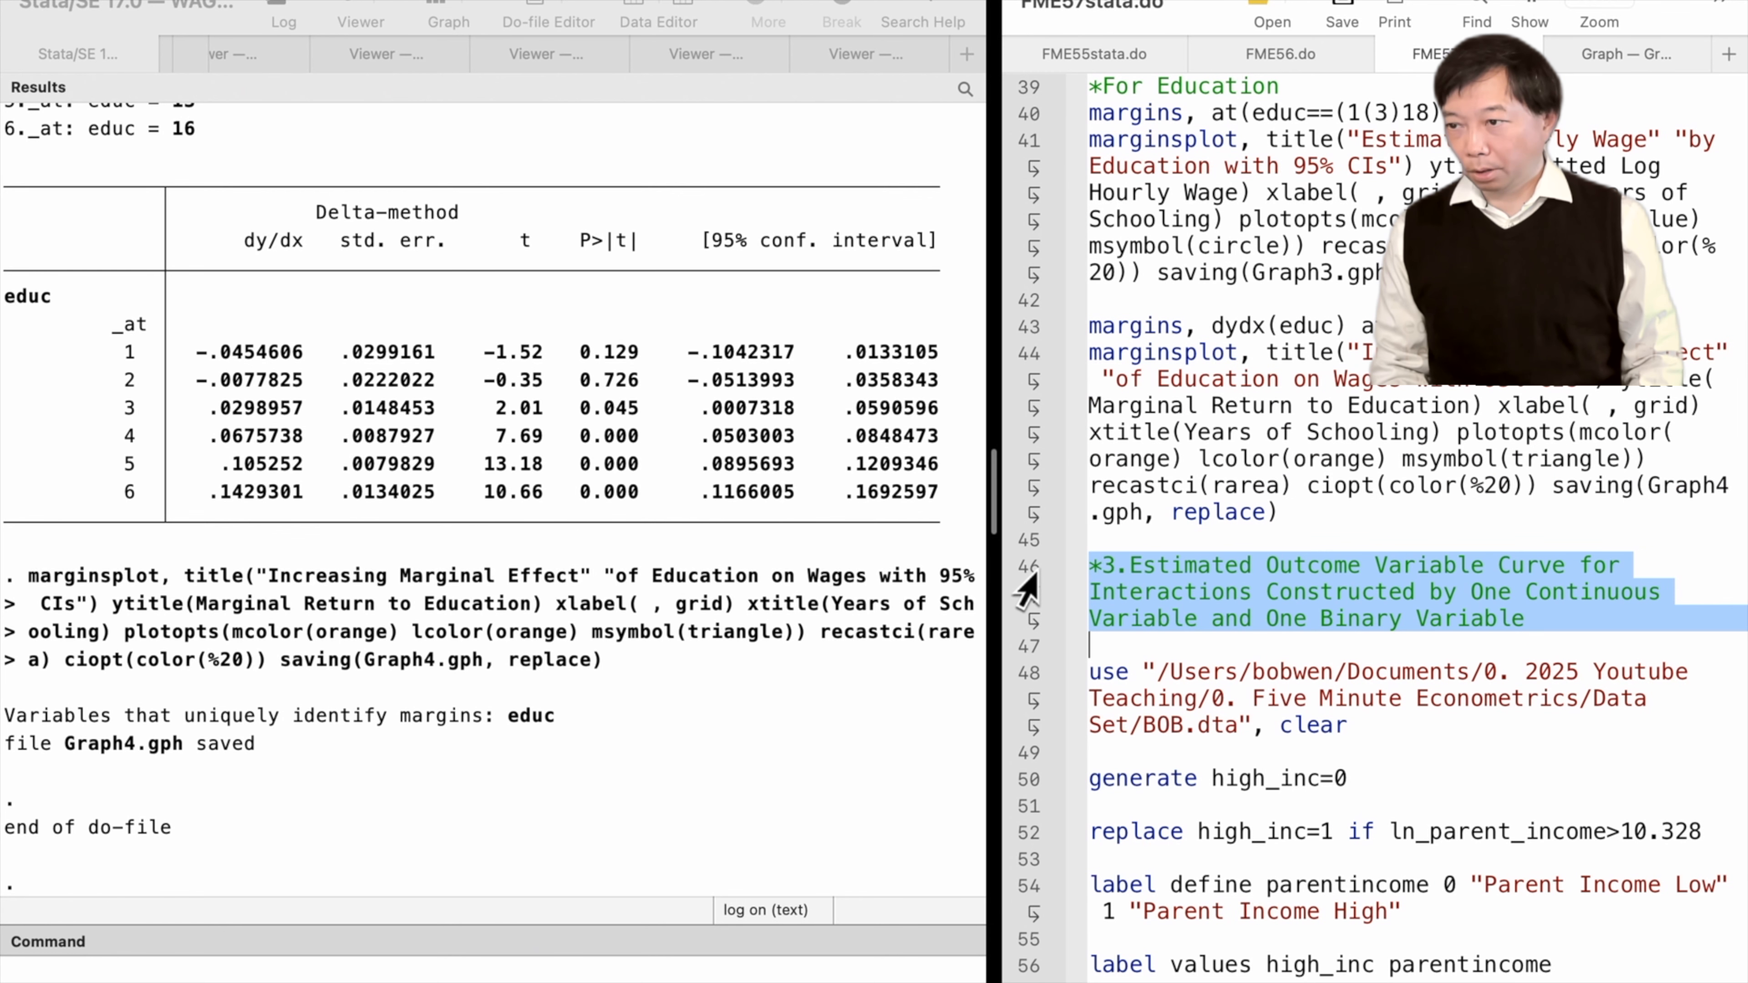
{"action": "left_click", "coordinate": [1023, 697]}
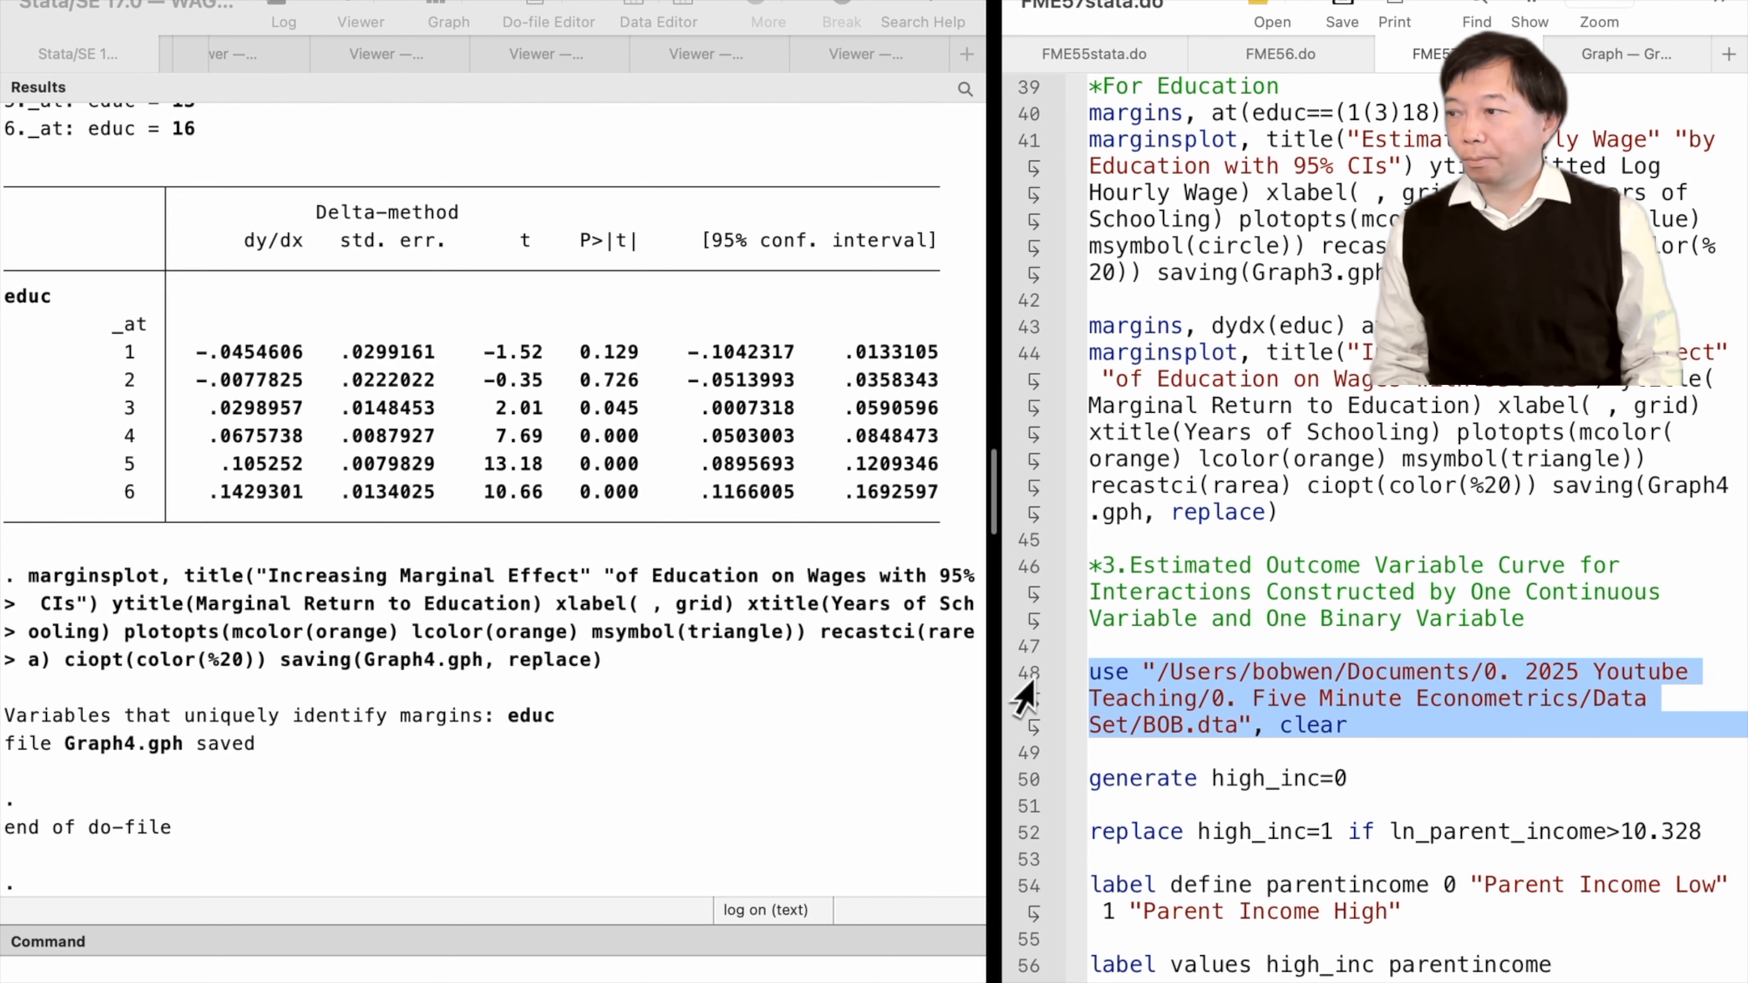
{"action": "key", "text": "super+shift+d"}
Generate high_inc as 0, then replace it with 1 where ln_parent_income exceeds 10.328
{"action": "left_click", "coordinate": [1025, 785]}
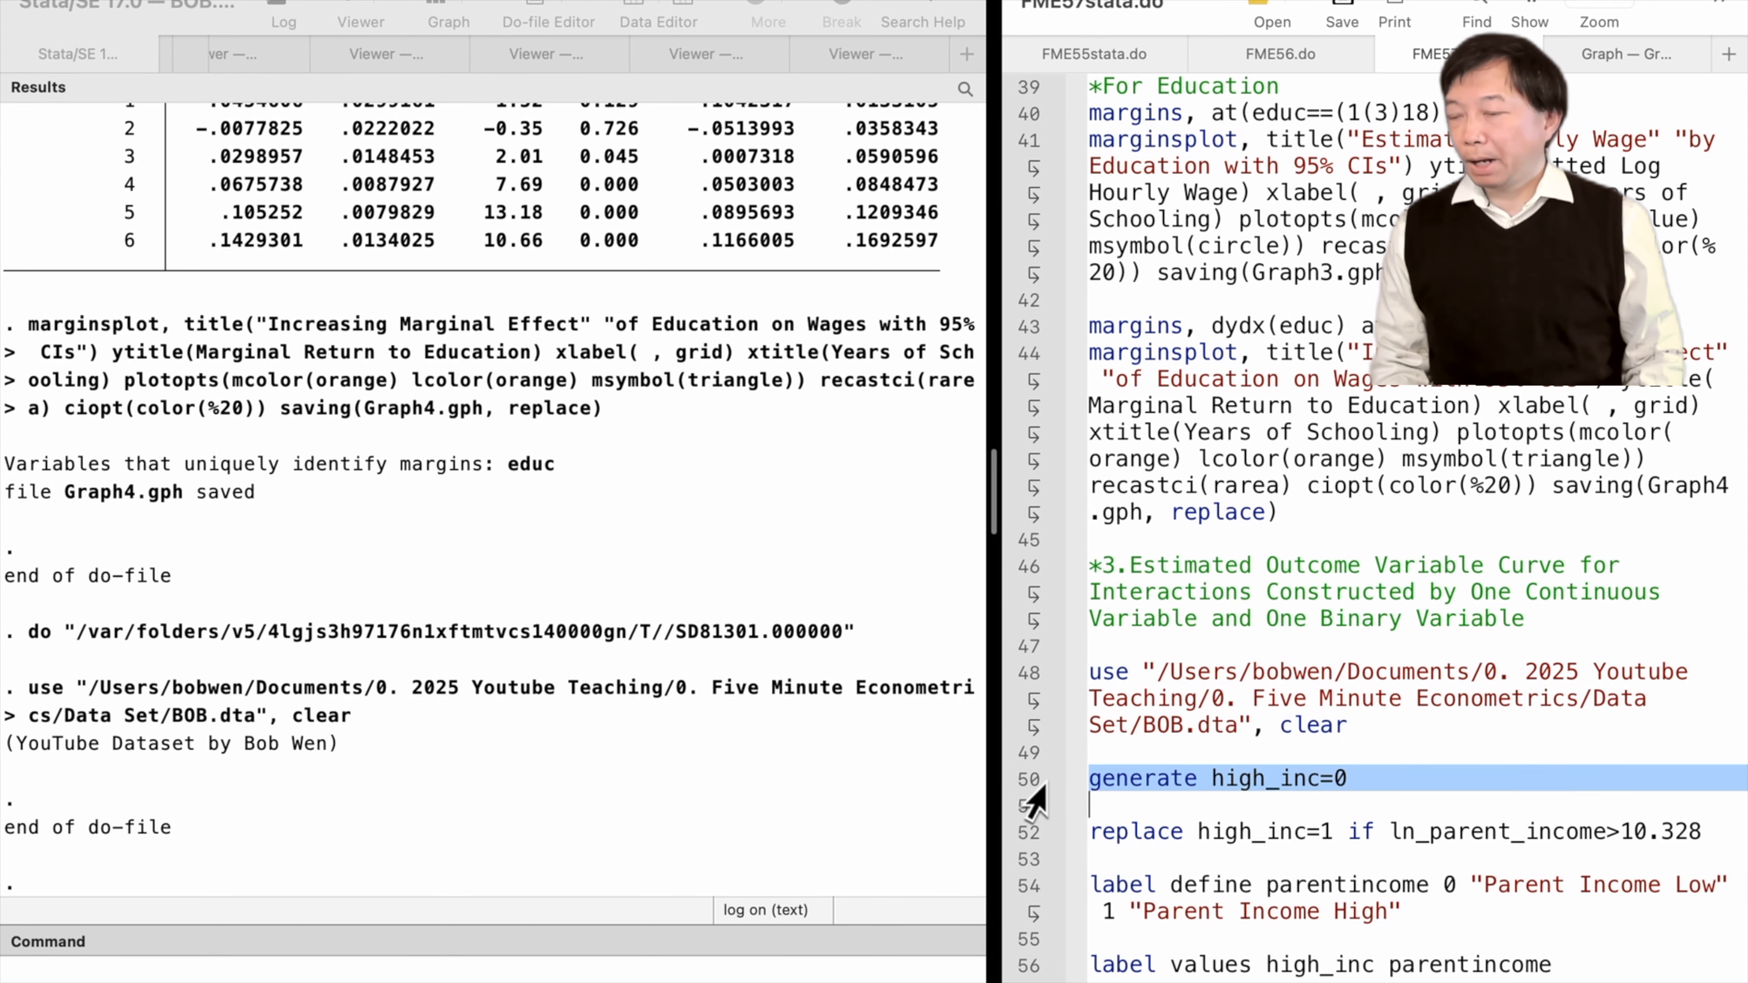
{"action": "key", "text": "super+shift+d"}
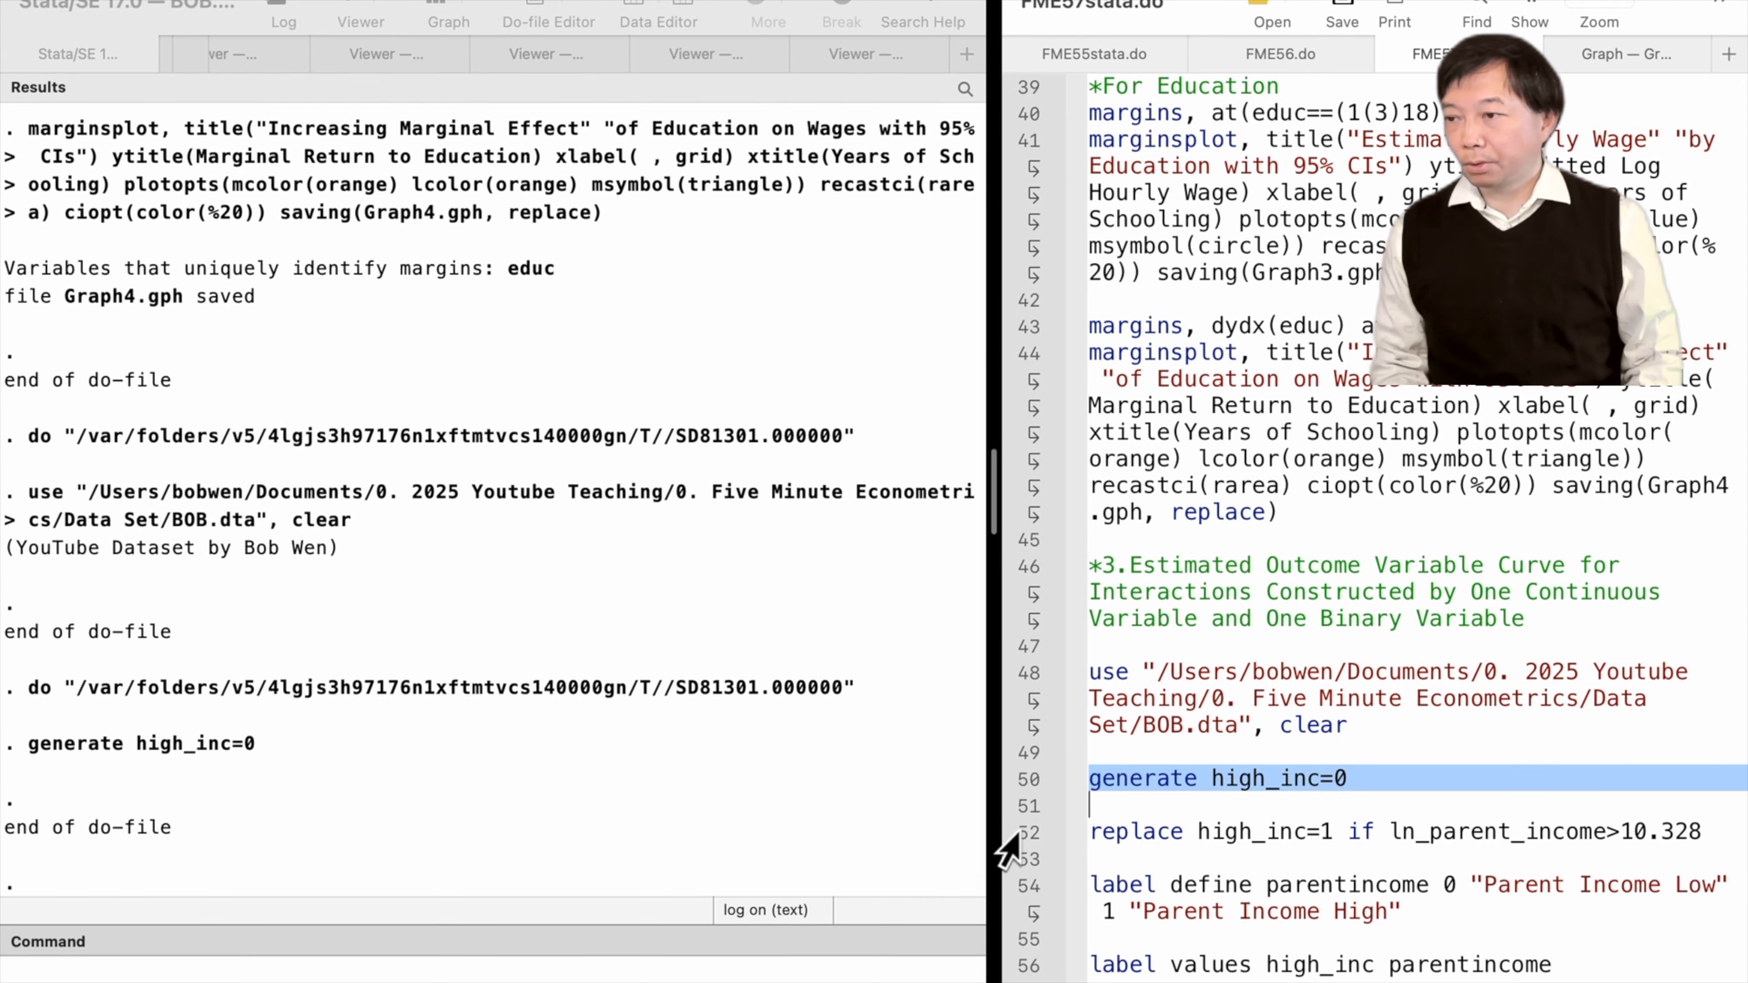
{"action": "left_click", "coordinate": [1026, 834]}
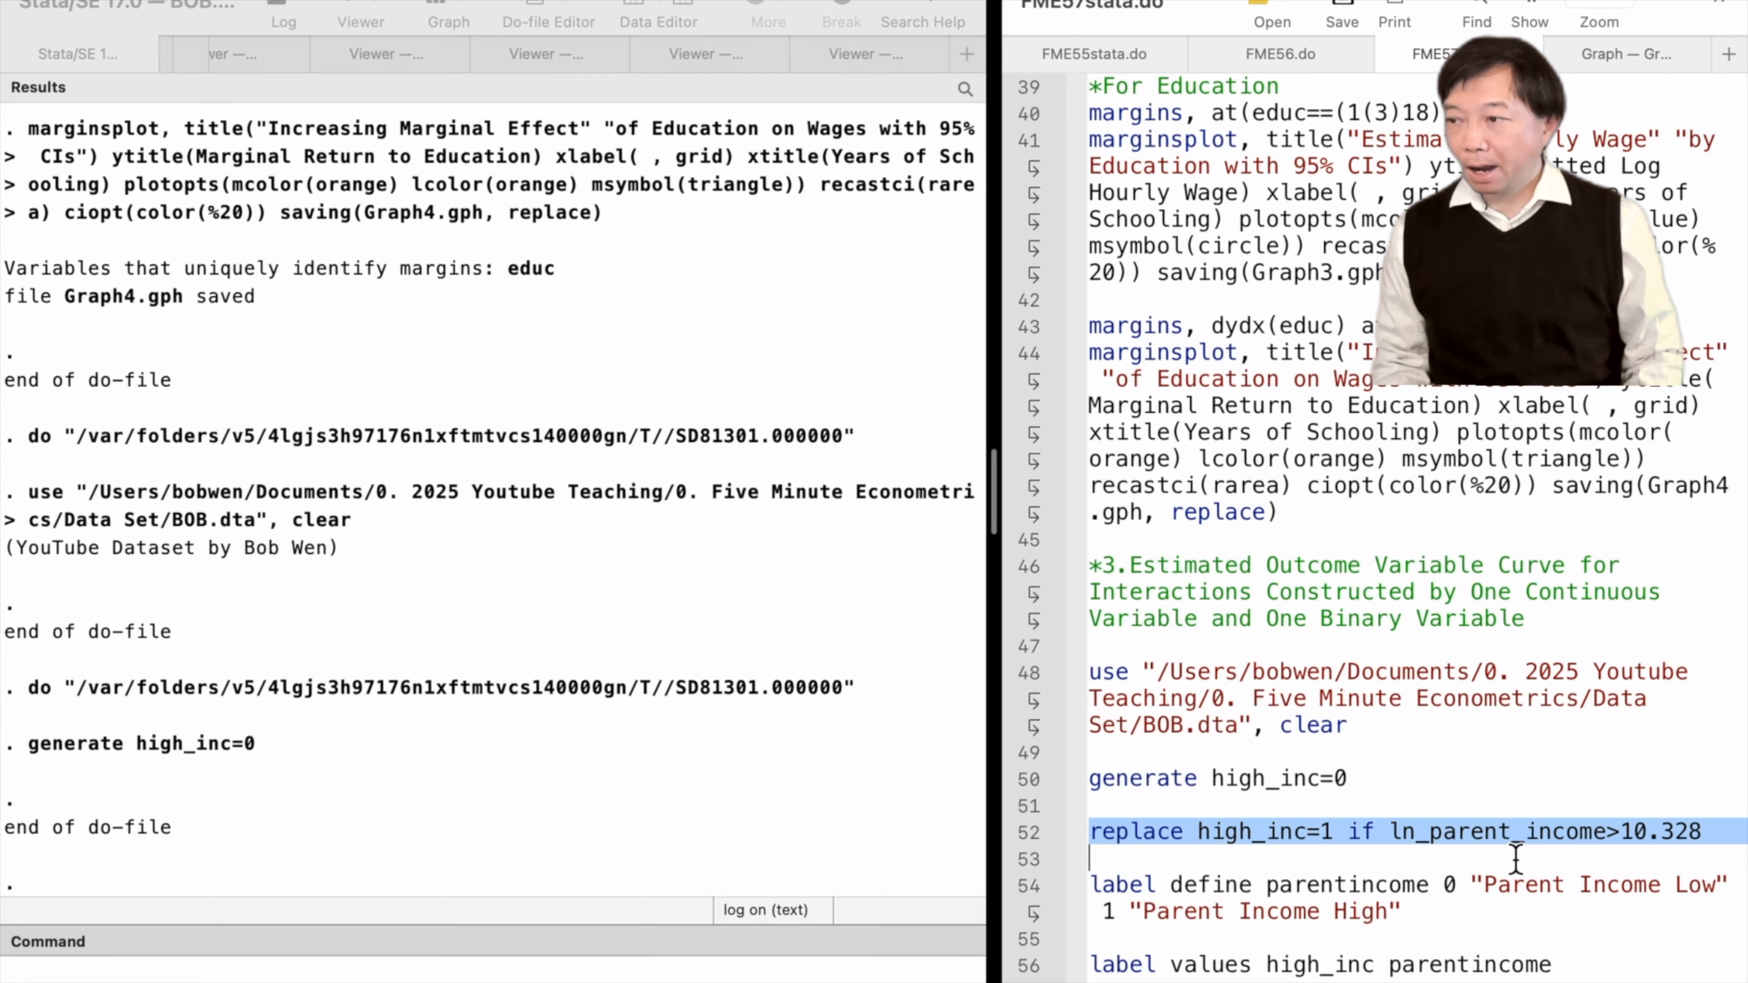
{"action": "key", "text": "super+shift+d"}
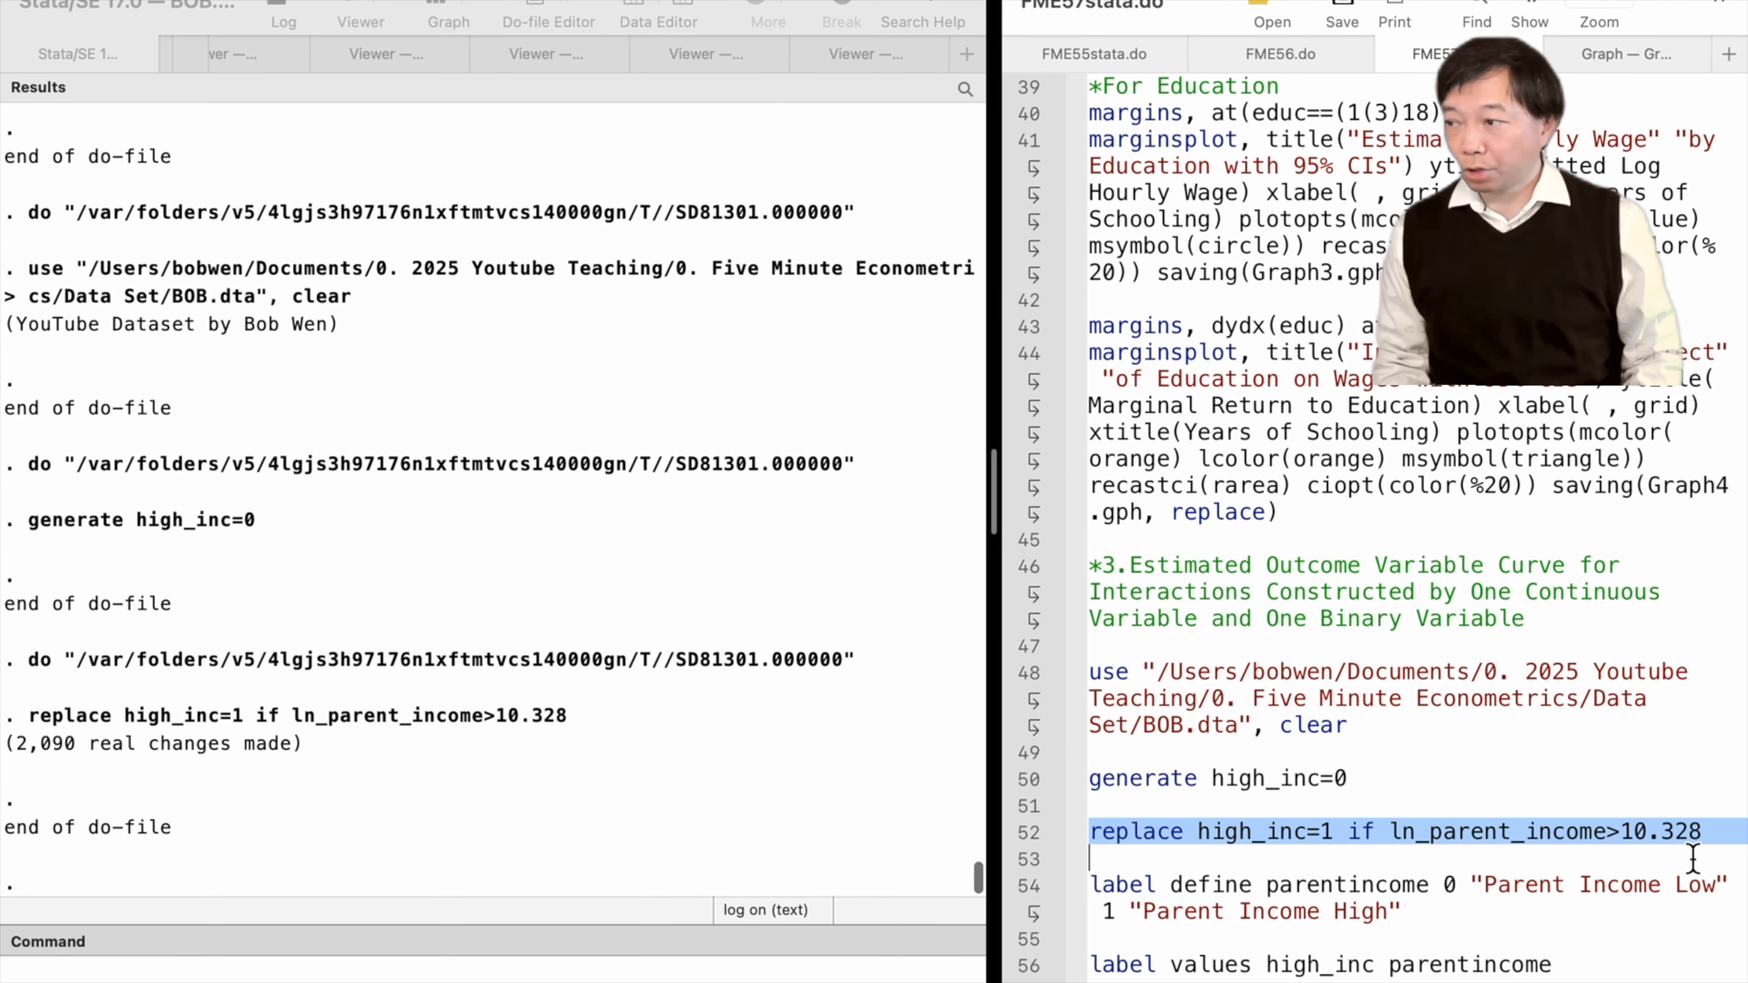
Define the parentincome value label (0 "Parent Income Low", 1 "Parent Income High") and attach it to high_inc
{"action": "left_click", "coordinate": [1026, 895]}
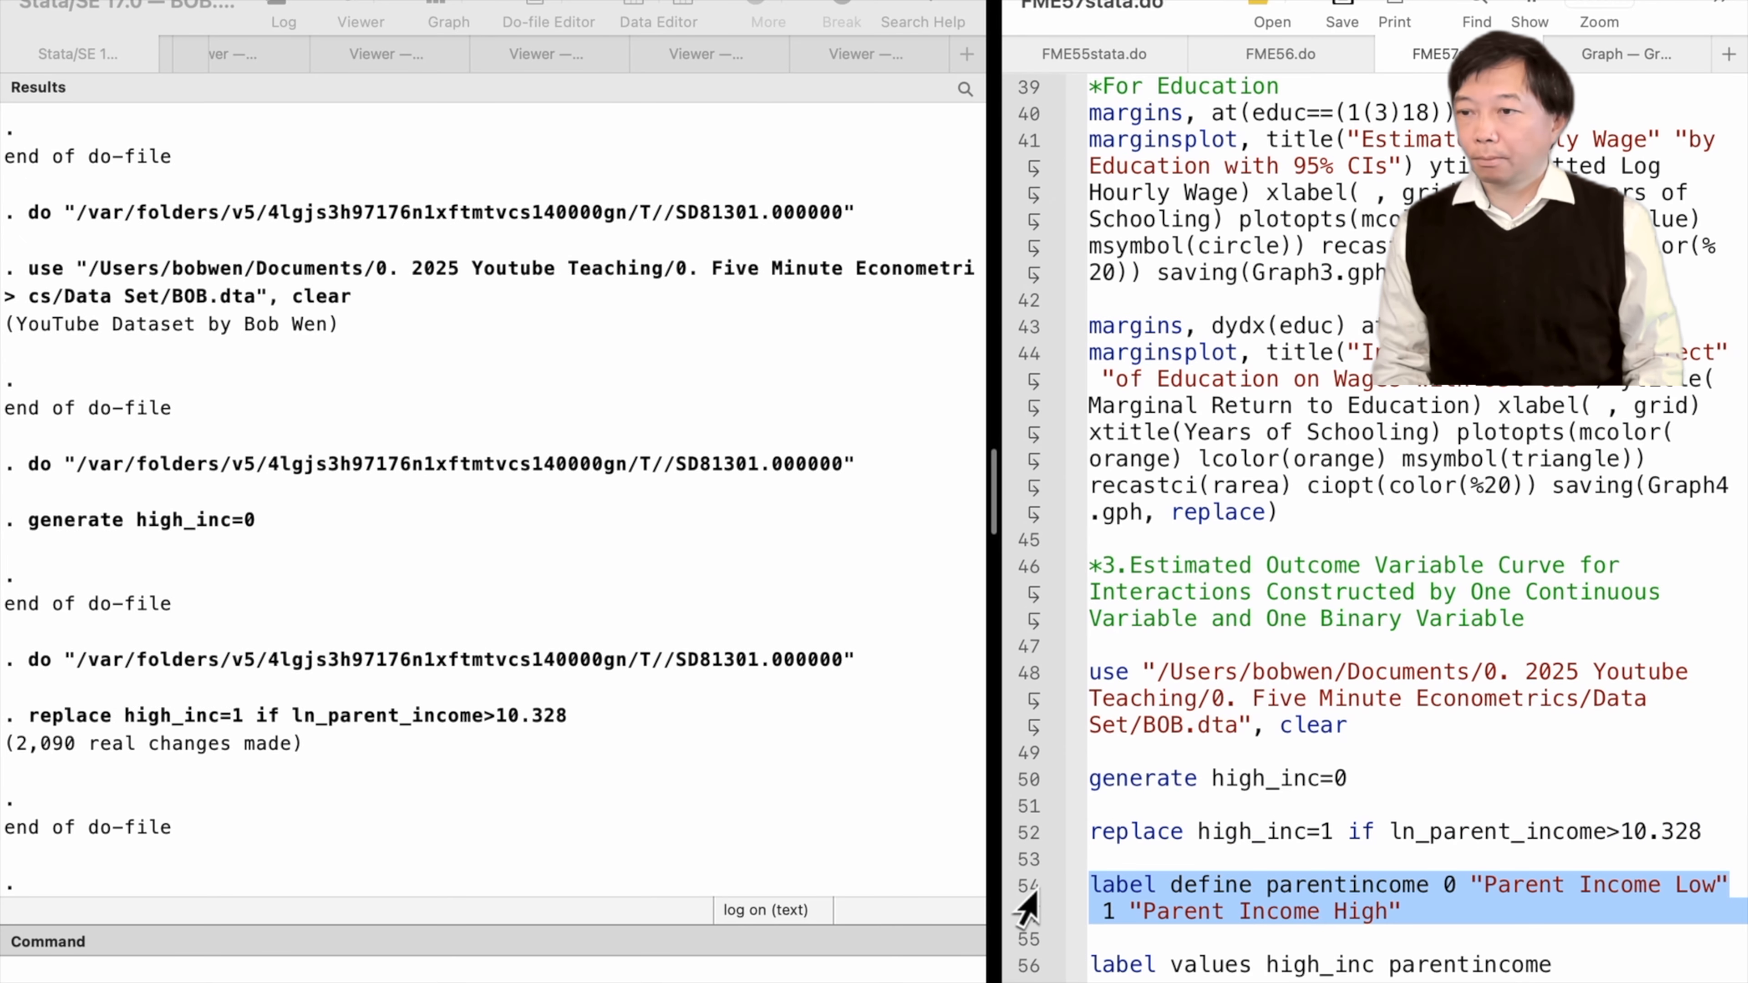
{"action": "key", "text": "super+shift+d"}
{"action": "scroll", "coordinate": [1256, 885], "scroll_direction": "down", "scroll_amount": 3}
{"action": "scroll", "coordinate": [1256, 885], "scroll_direction": "down", "scroll_amount": 3}
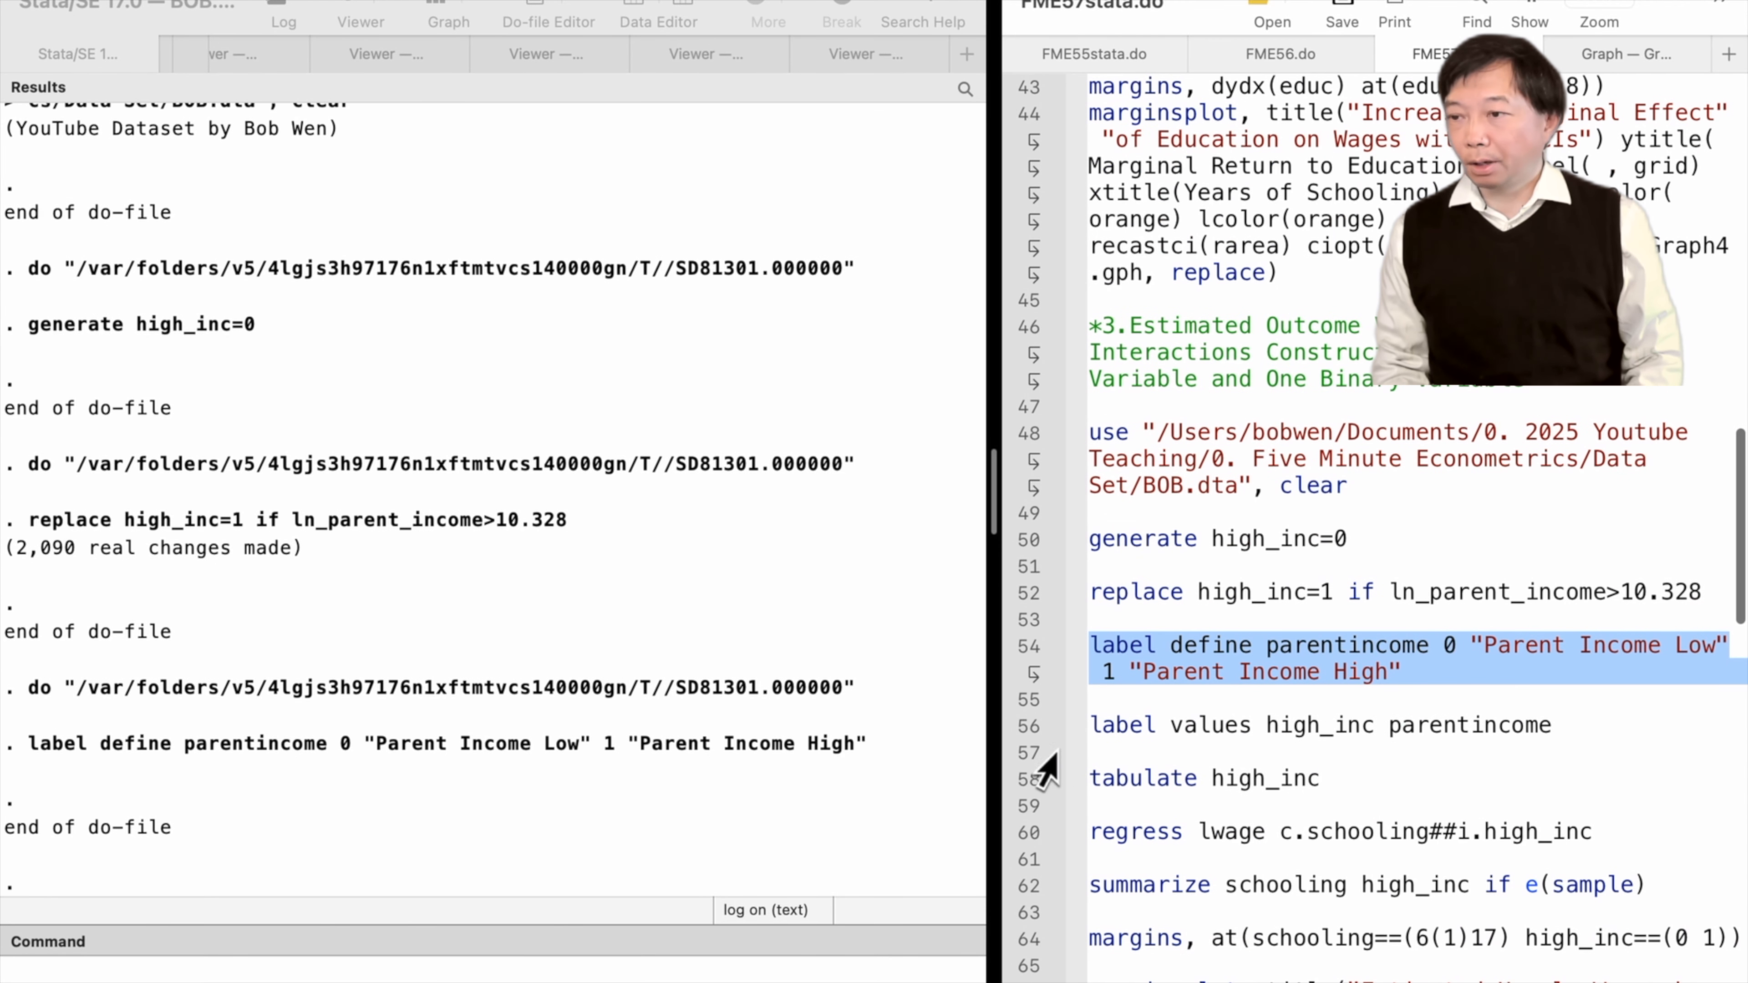
{"action": "left_click", "coordinate": [1012, 728]}
{"action": "key", "text": "super+shift+d"}
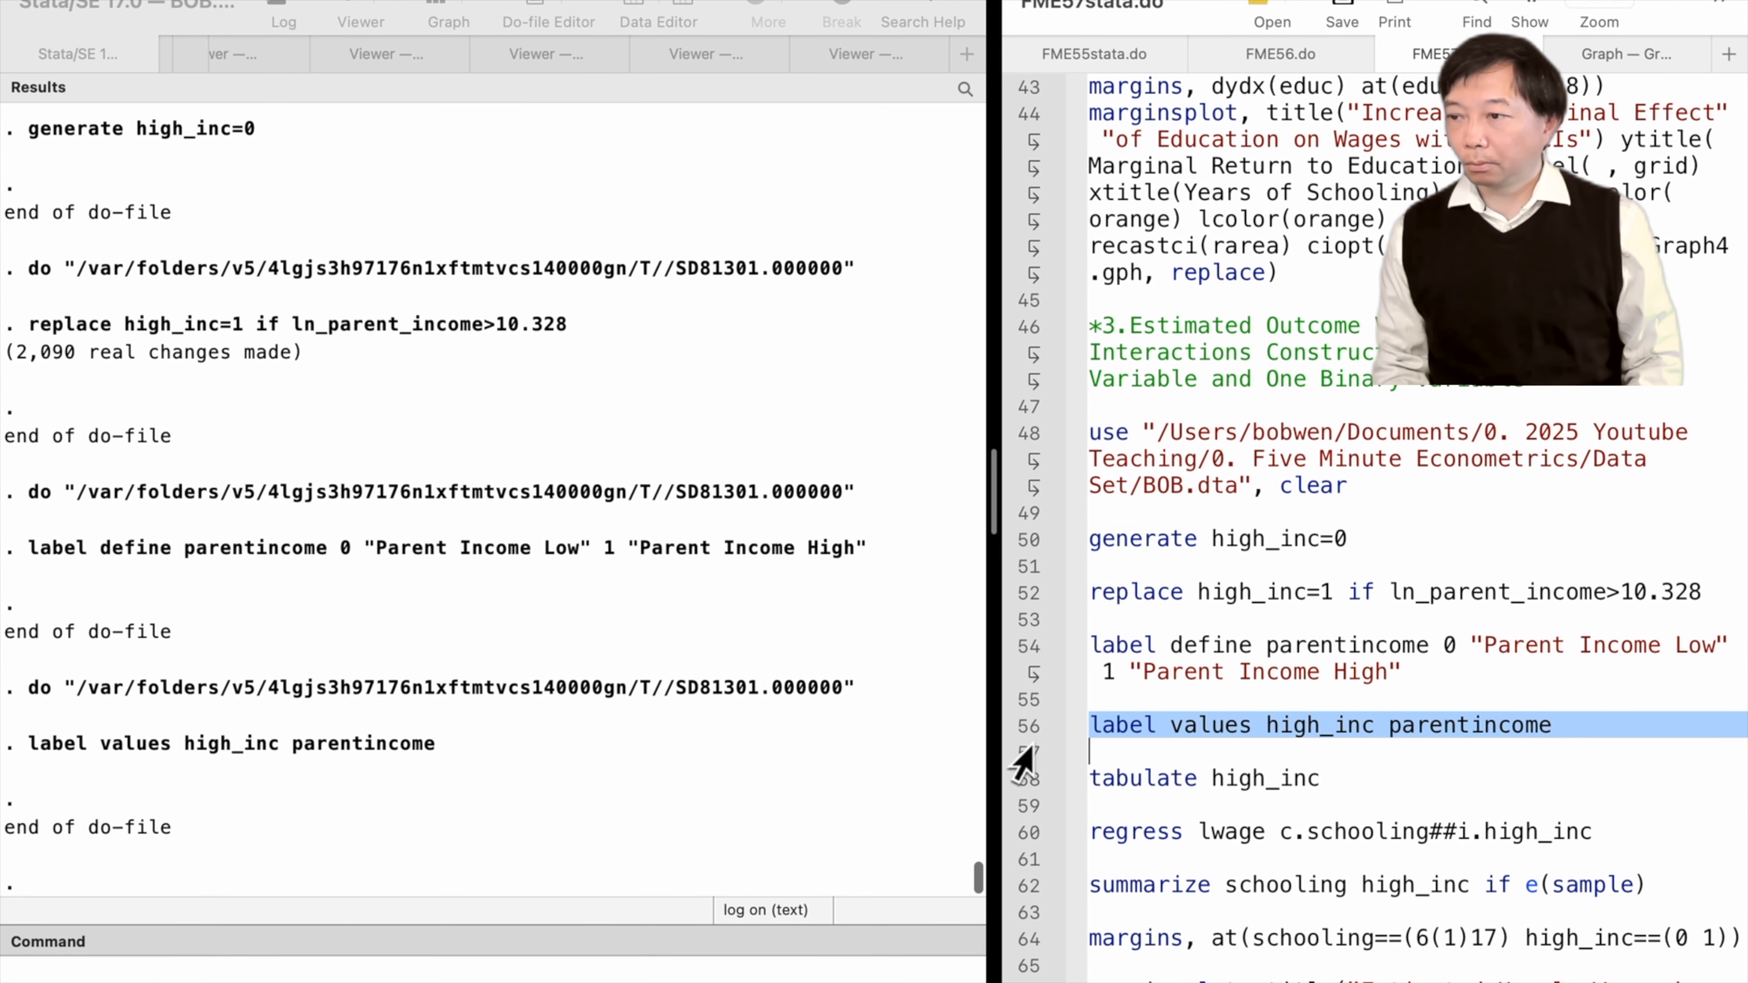
Tabulate high_inc and regress lwage on c.schooling##i.high_inc
{"action": "left_click", "coordinate": [1025, 791]}
{"action": "key", "text": "super+shift+d"}
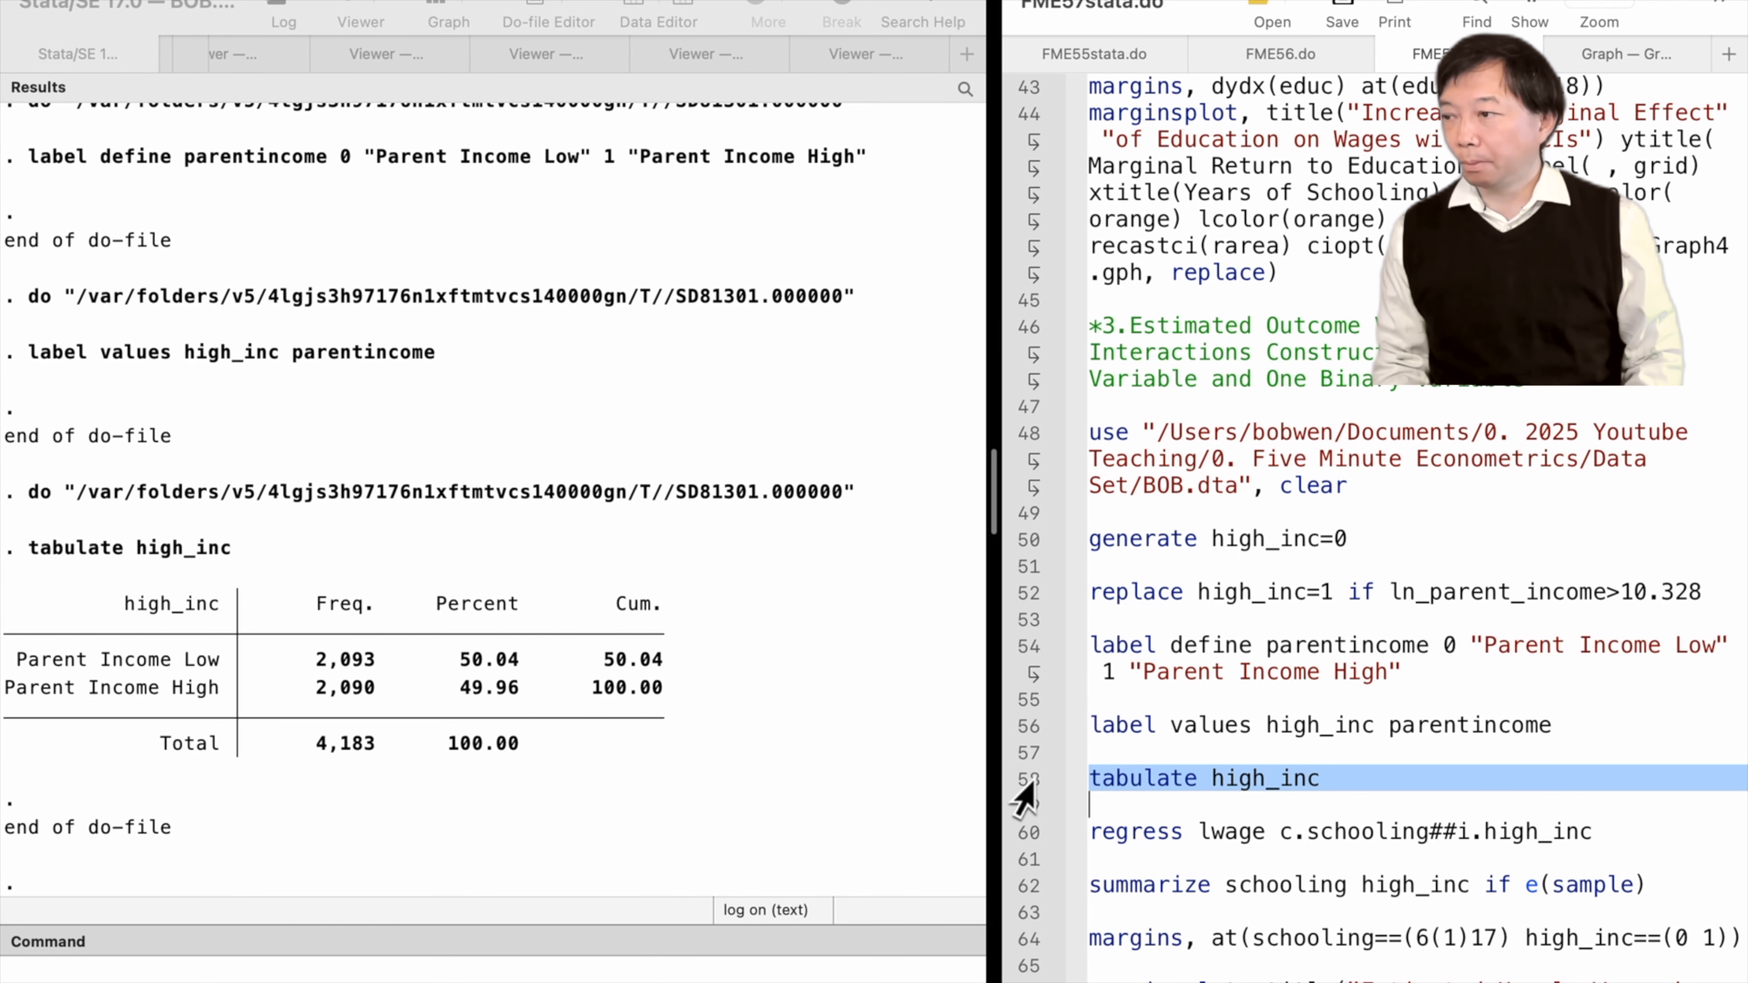
{"action": "left_click", "coordinate": [1027, 836]}
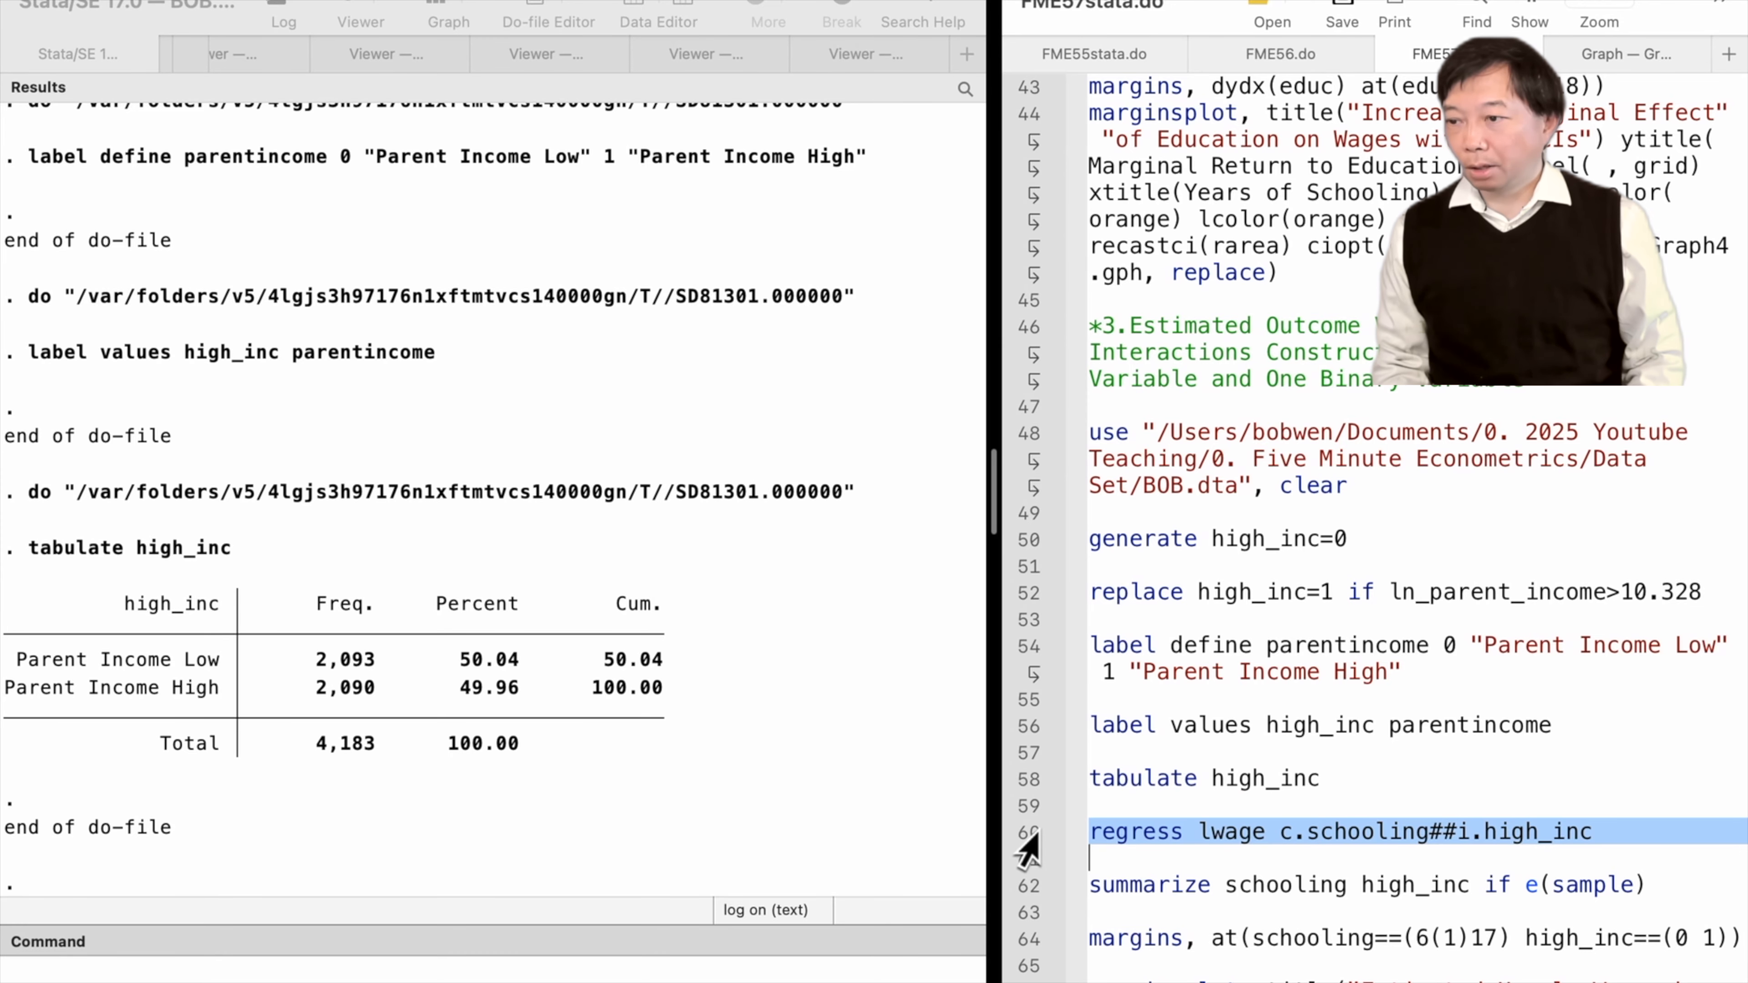
{"action": "key", "text": "super+shift+d"}
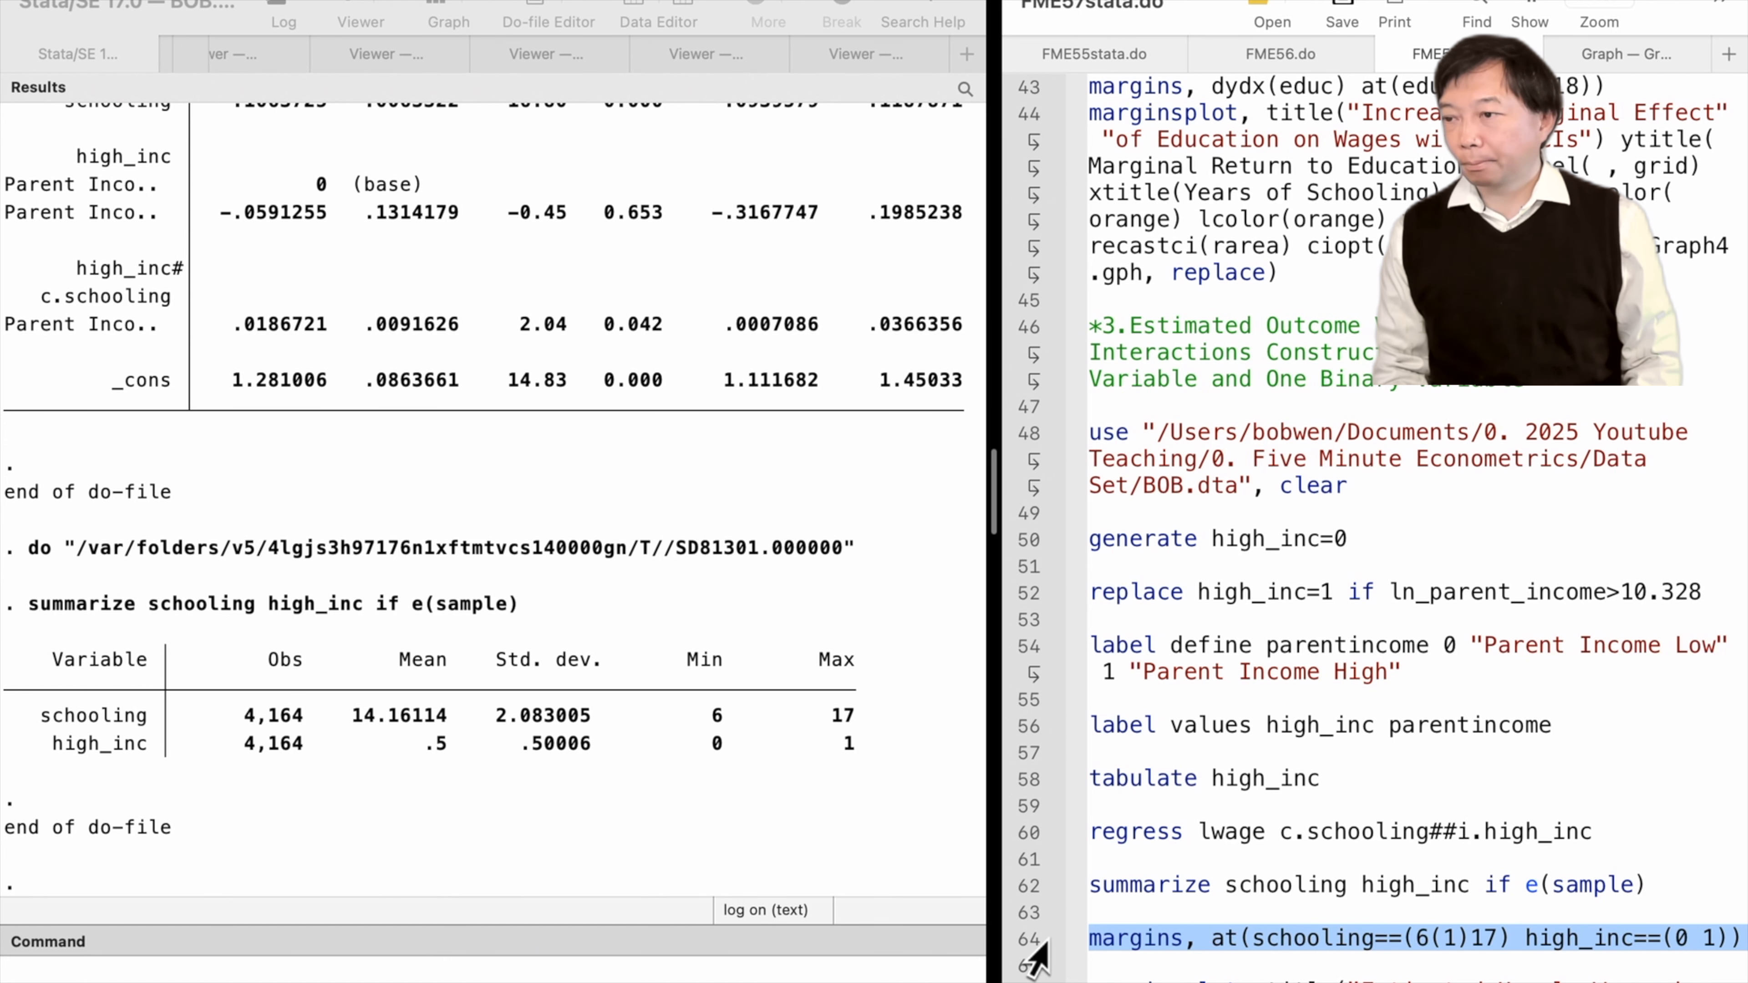
Run margins at schooling 6(1)17 for both high_inc groups and the two-group marginsplot saving Graph5.gph
{"action": "key", "text": "super+shift+d"}
{"action": "scroll", "coordinate": [1036, 957], "scroll_direction": "down", "scroll_amount": 5}
{"action": "left_click", "coordinate": [1031, 701]}
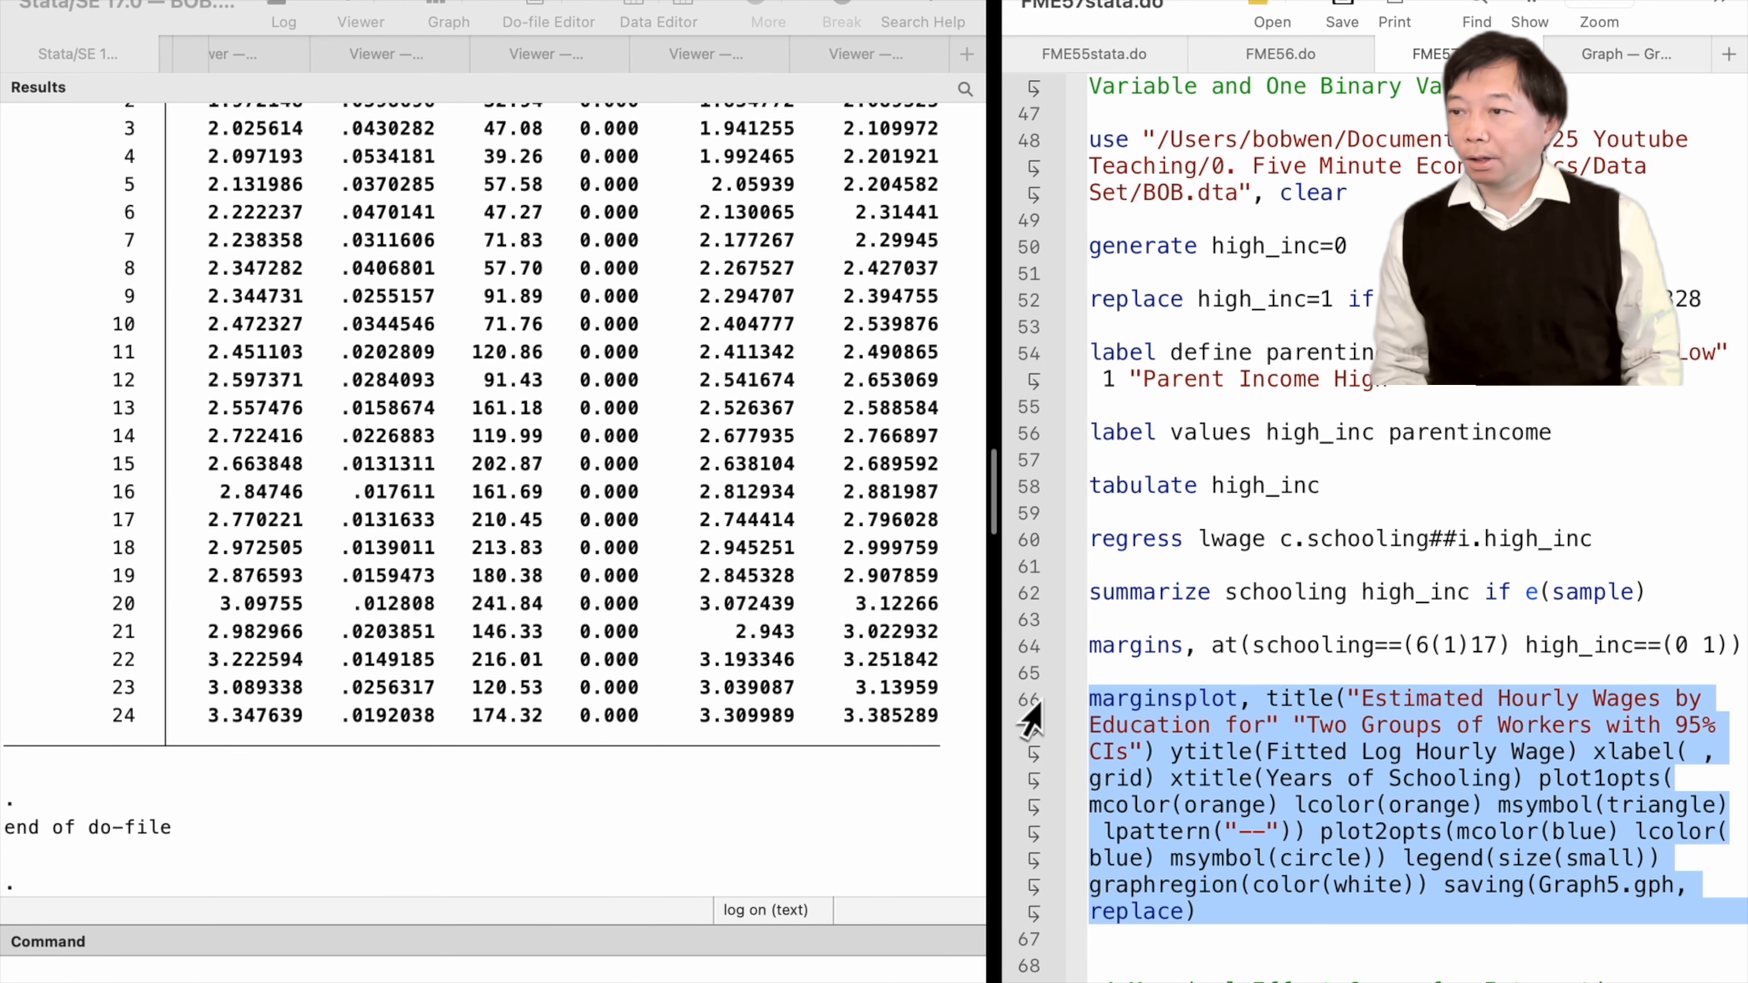
{"action": "key", "text": "super+shift+d"}
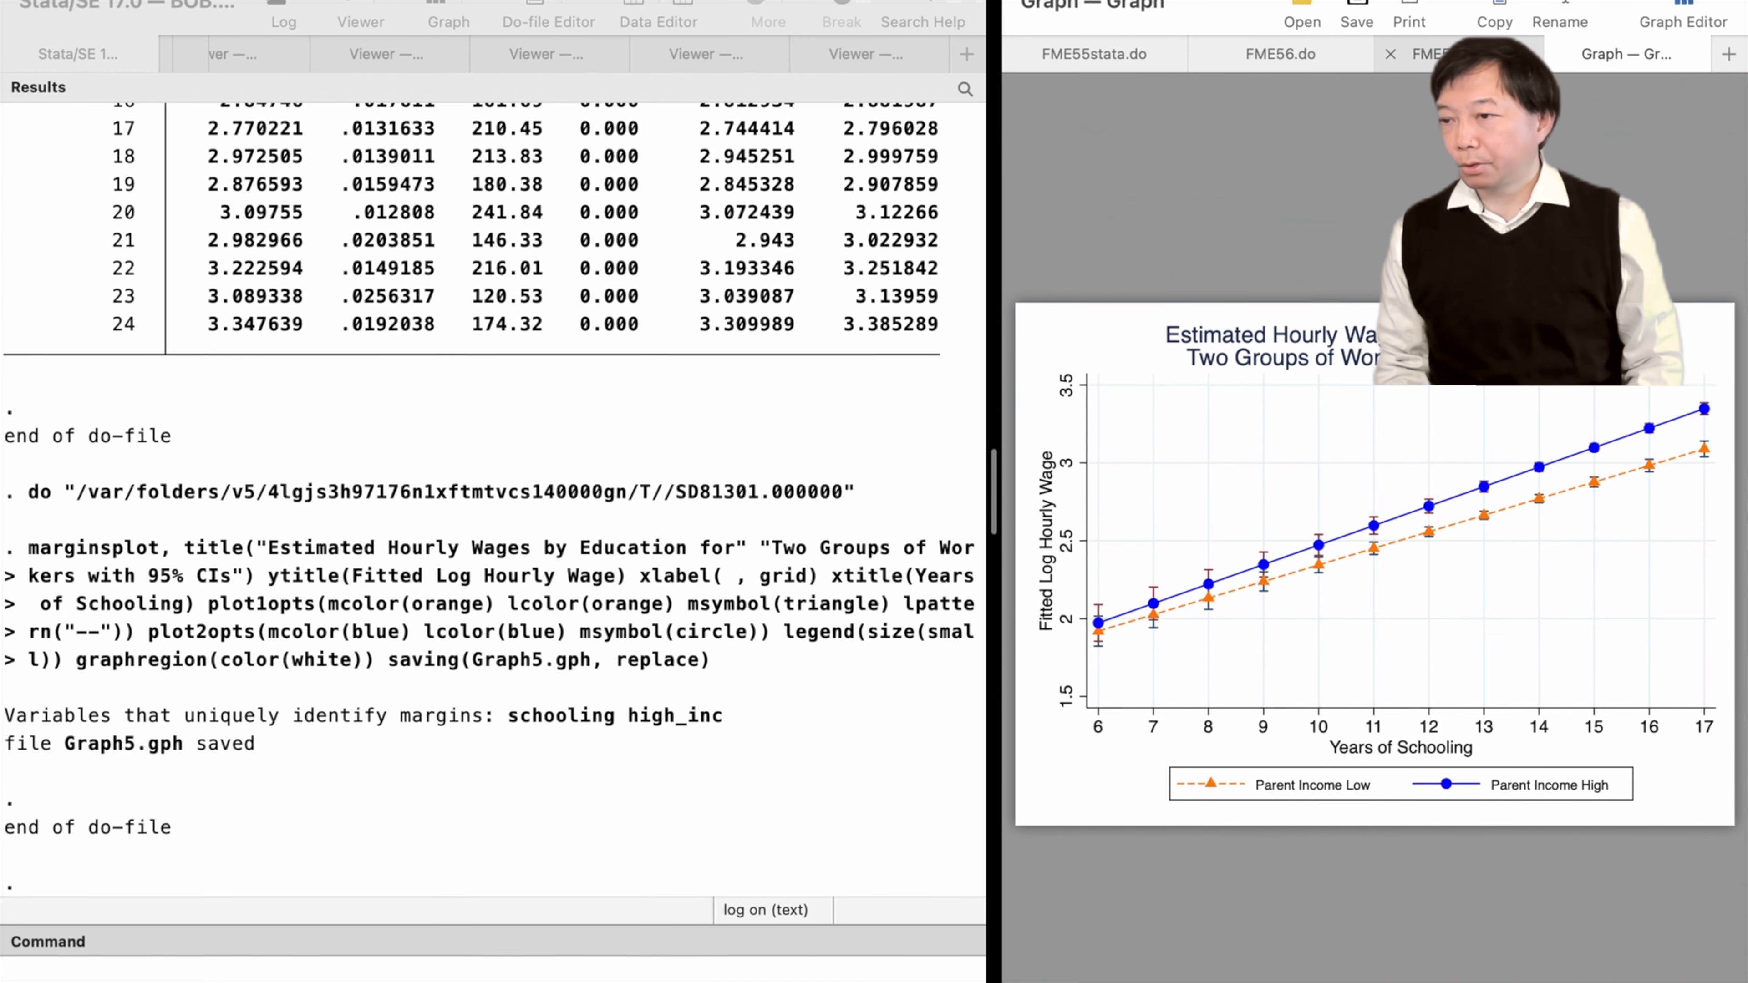
Run margins, dydx(schooling) at(high_inc==(0 1)) and its marginal-return marginsplot with scatter markers saving Graph6.gph
{"action": "left_click", "coordinate": [1439, 54]}
{"action": "scroll", "coordinate": [1234, 784], "scroll_direction": "down", "scroll_amount": 8}
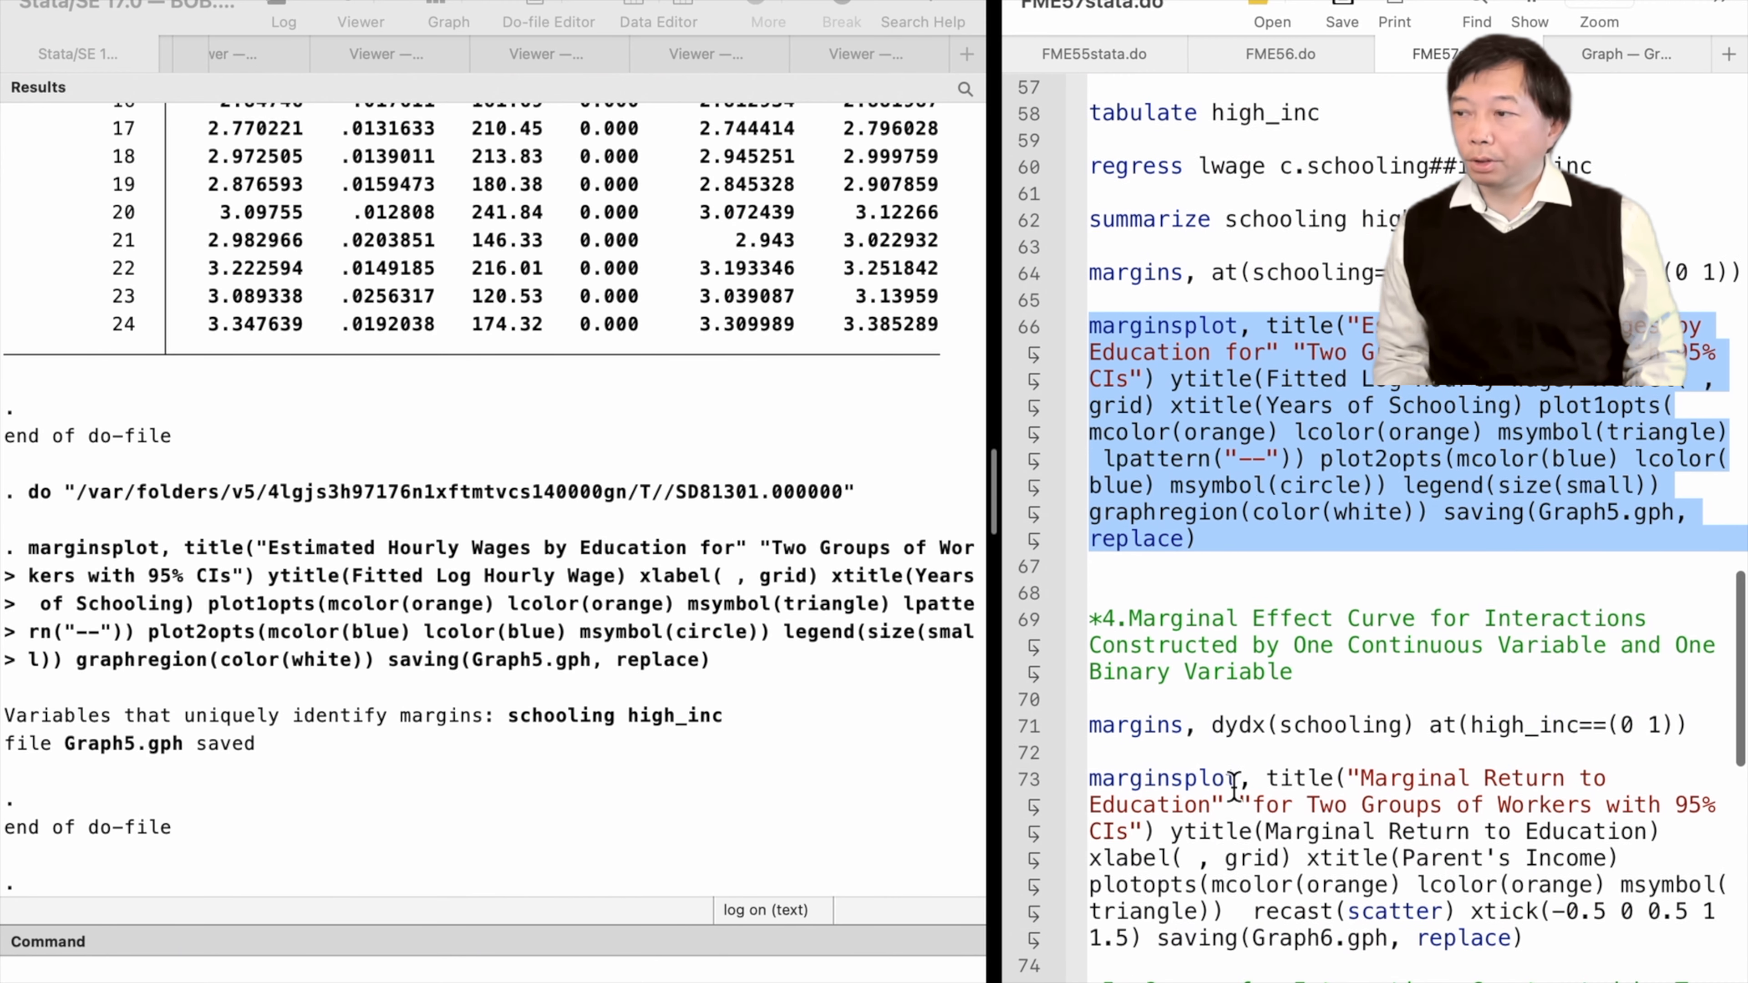
{"action": "scroll", "coordinate": [1234, 784], "scroll_direction": "down", "scroll_amount": 2}
{"action": "left_click", "coordinate": [1028, 515]}
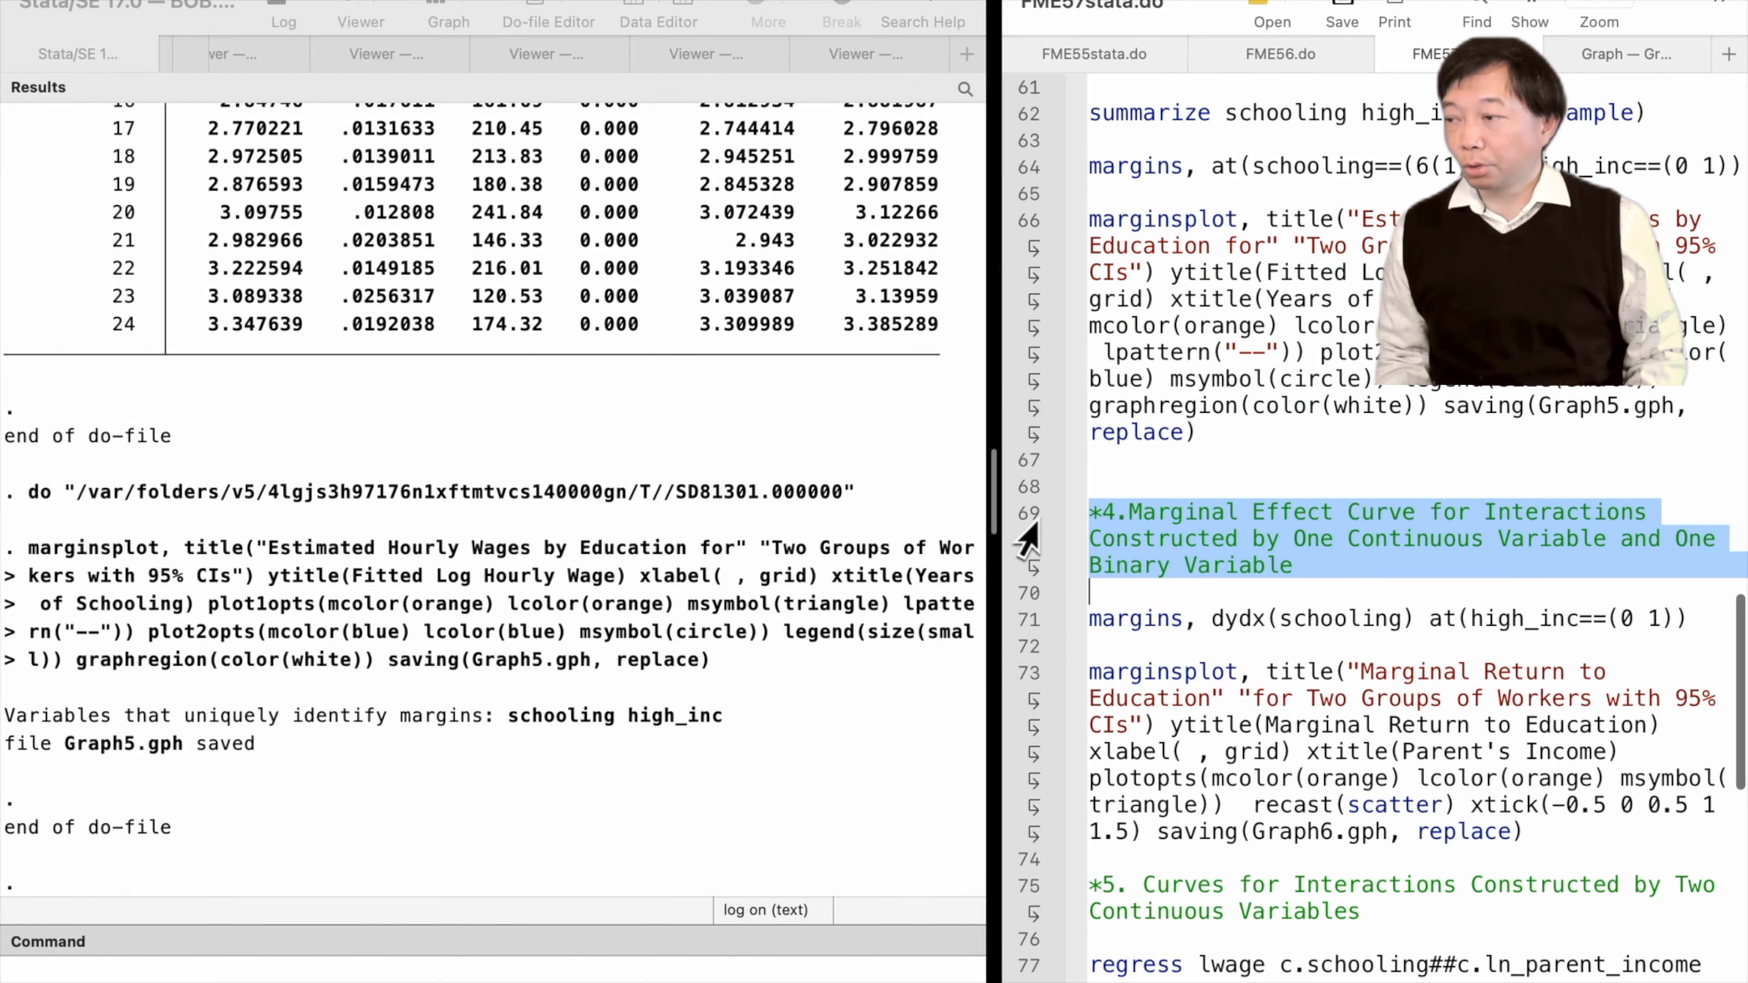
{"action": "left_click", "coordinate": [1025, 621]}
{"action": "key", "text": "super+shift+d"}
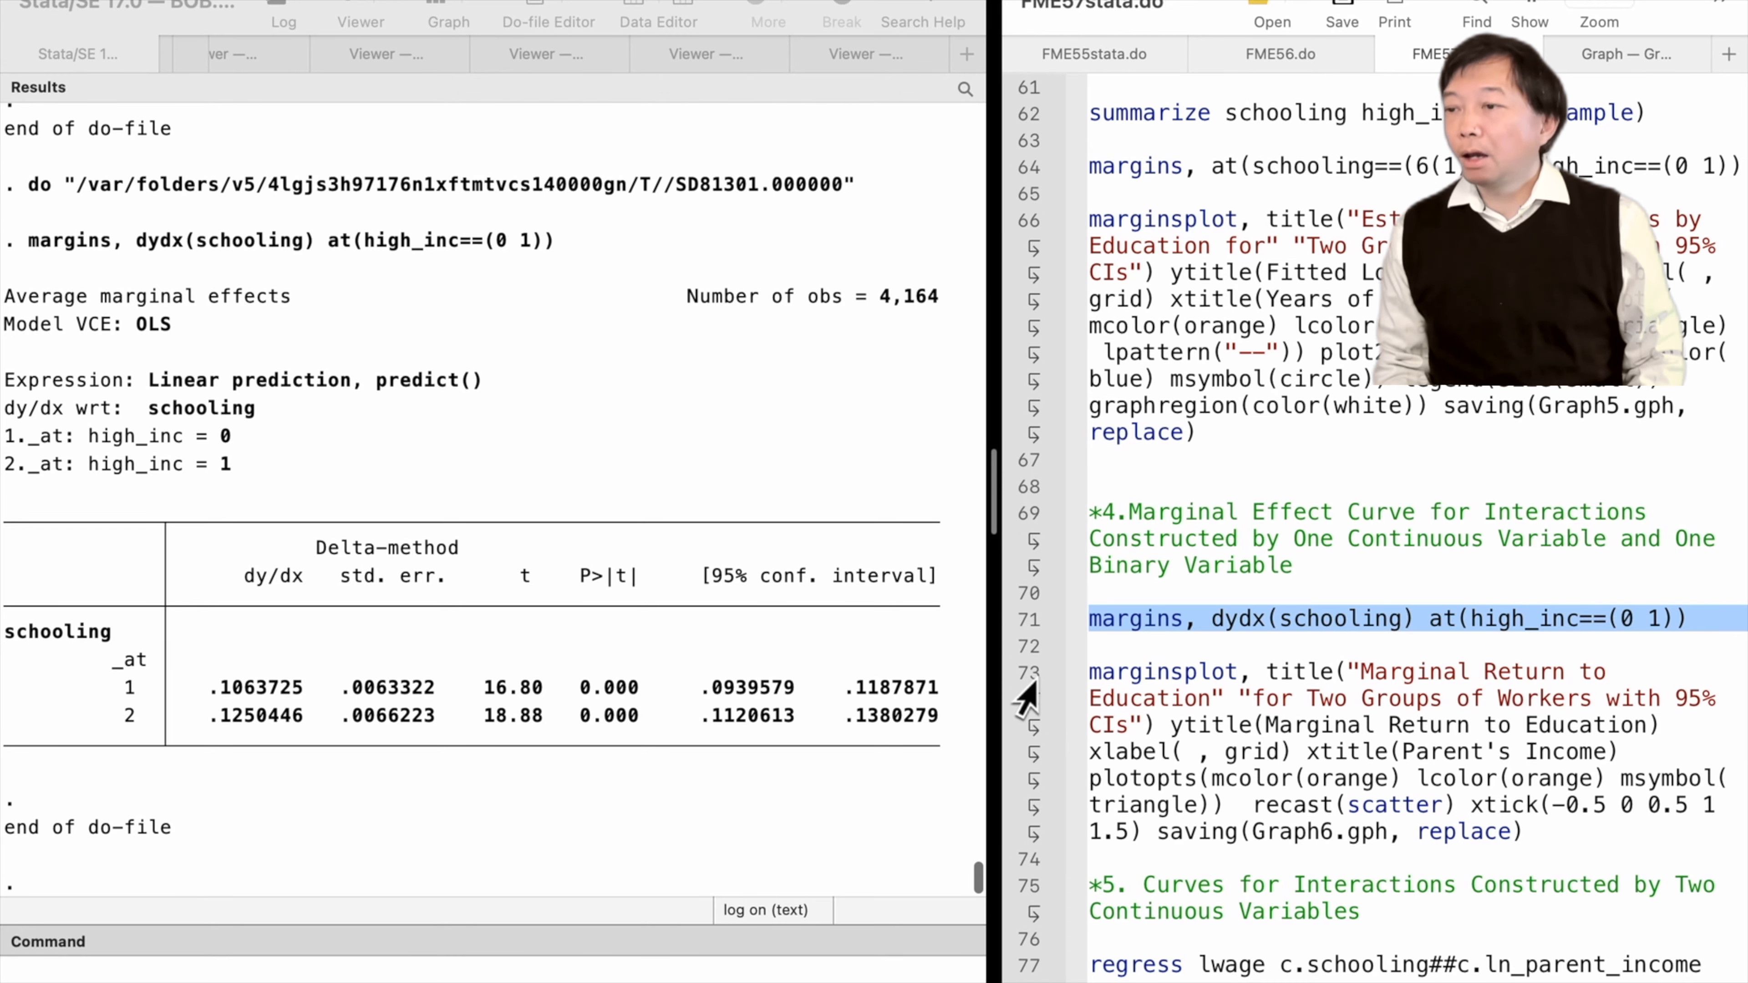
{"action": "left_click", "coordinate": [1029, 682]}
{"action": "key", "text": "super+shift+d"}
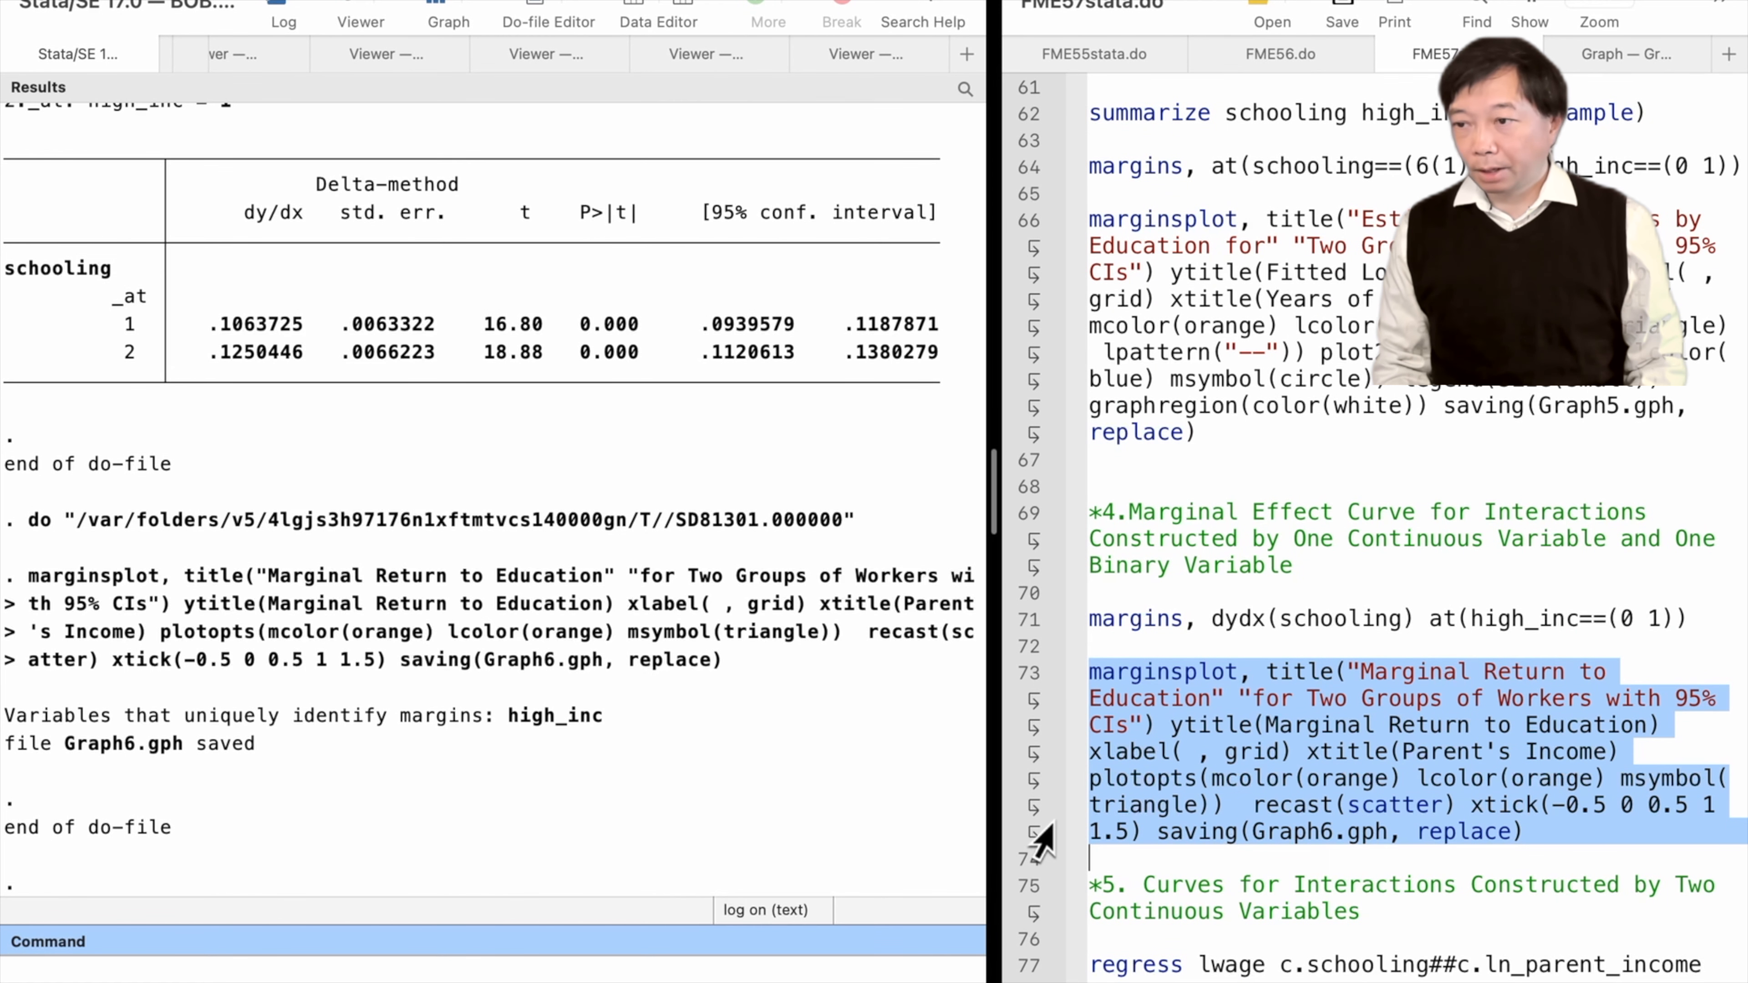
Regress lwage on c.schooling##c.ln_parent_income and summarize ln_parent_income if e(sample)
{"action": "scroll", "coordinate": [1043, 840], "scroll_direction": "down", "scroll_amount": 2}
{"action": "scroll", "coordinate": [1039, 826], "scroll_direction": "down", "scroll_amount": 3}
{"action": "left_click", "coordinate": [1023, 612]}
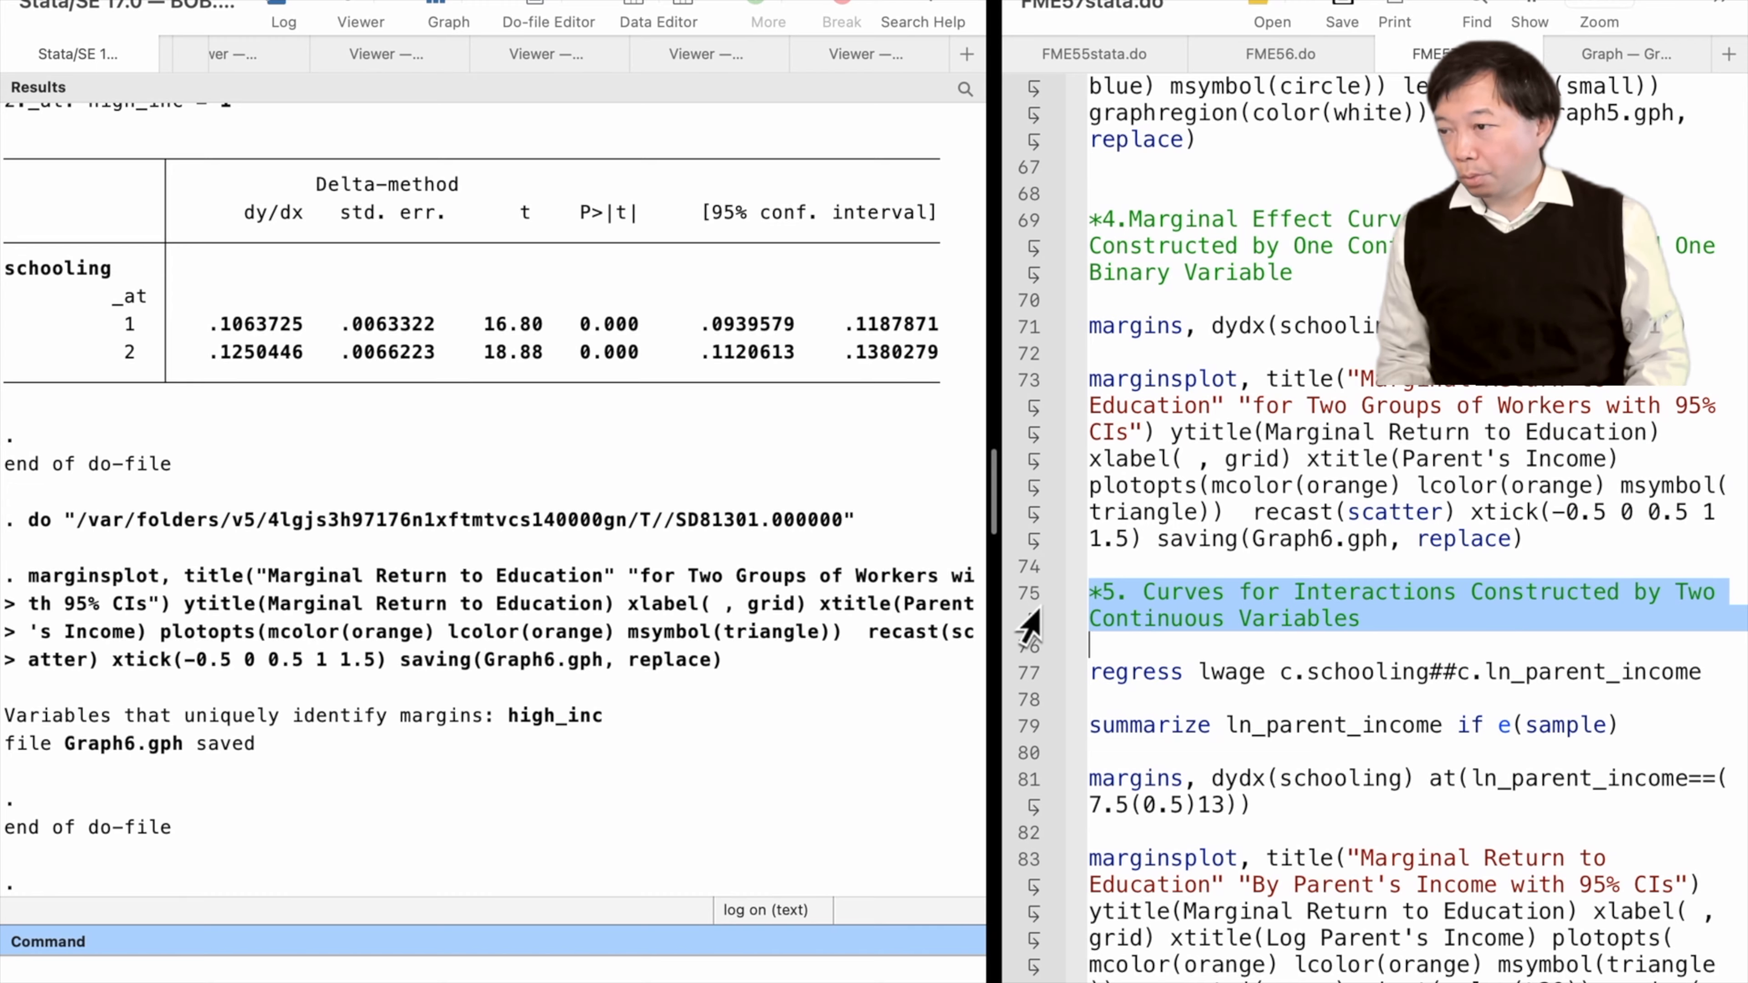
{"action": "left_click", "coordinate": [1034, 672]}
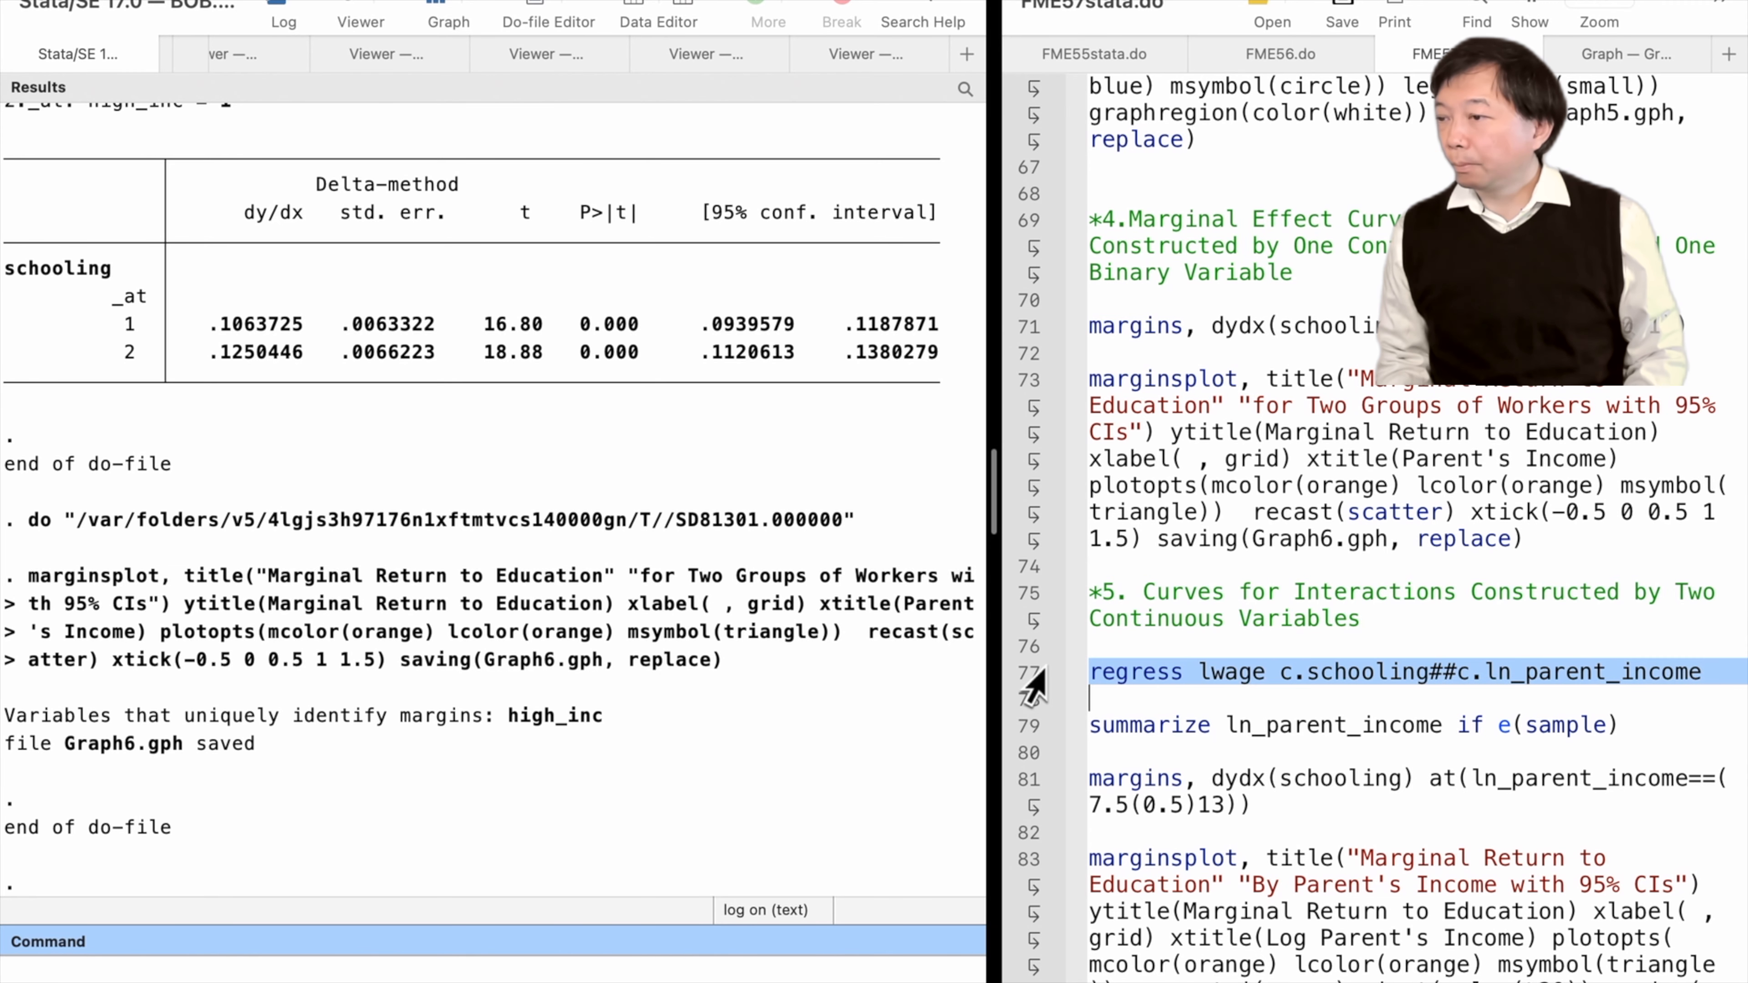
{"action": "key", "text": "super+shift+d"}
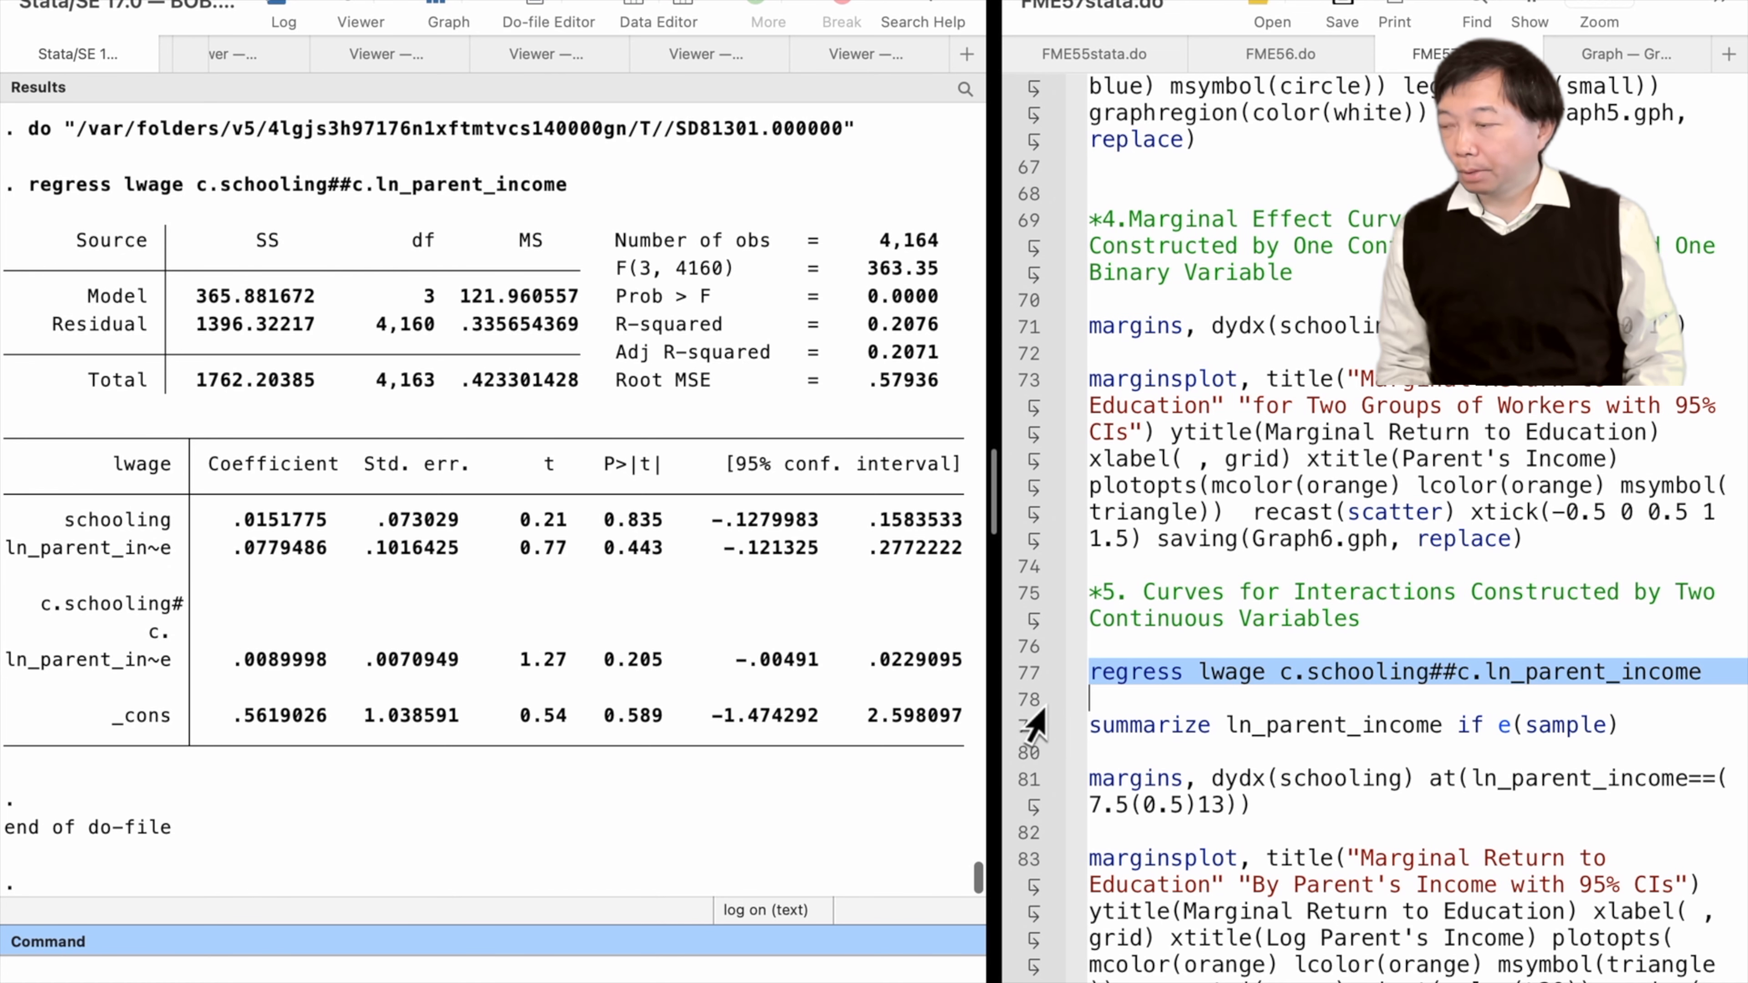
{"action": "left_click", "coordinate": [1033, 724]}
{"action": "key", "text": "super+shift+d"}
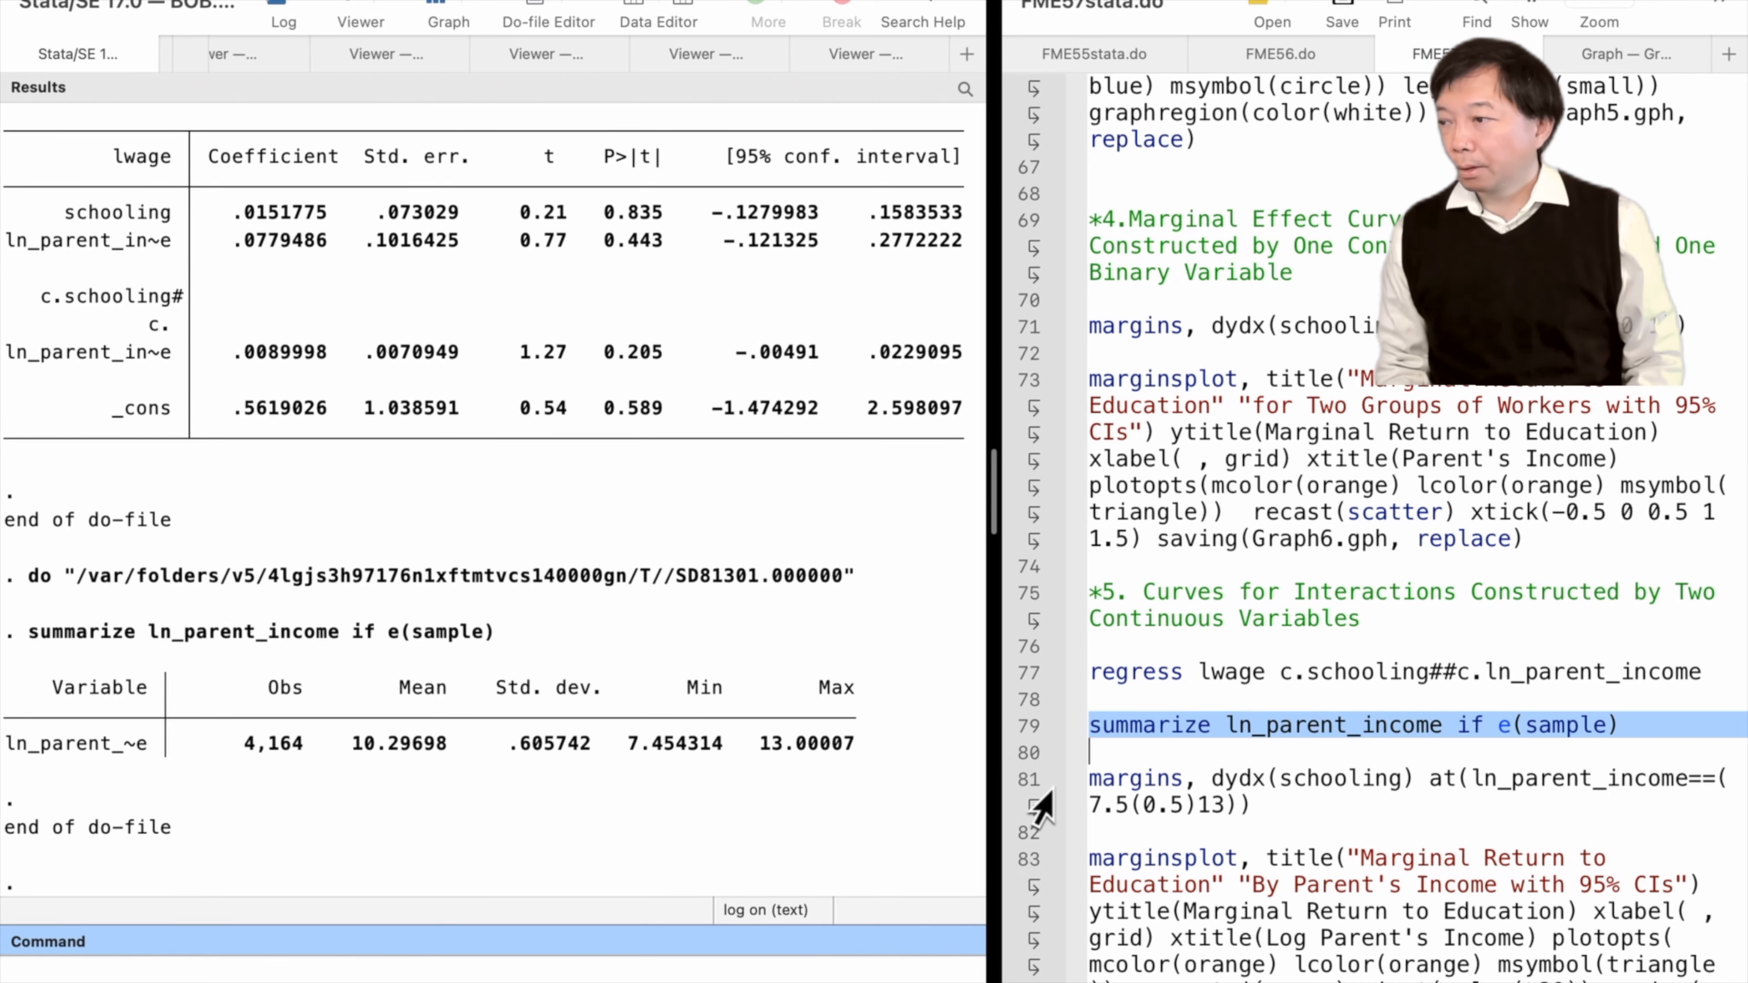
Run margins, dydx(schooling) at ln_parent_income 7.5(0.5)13 and the shaded-CI marginsplot saving Graph8.gph
{"action": "left_click", "coordinate": [1029, 793]}
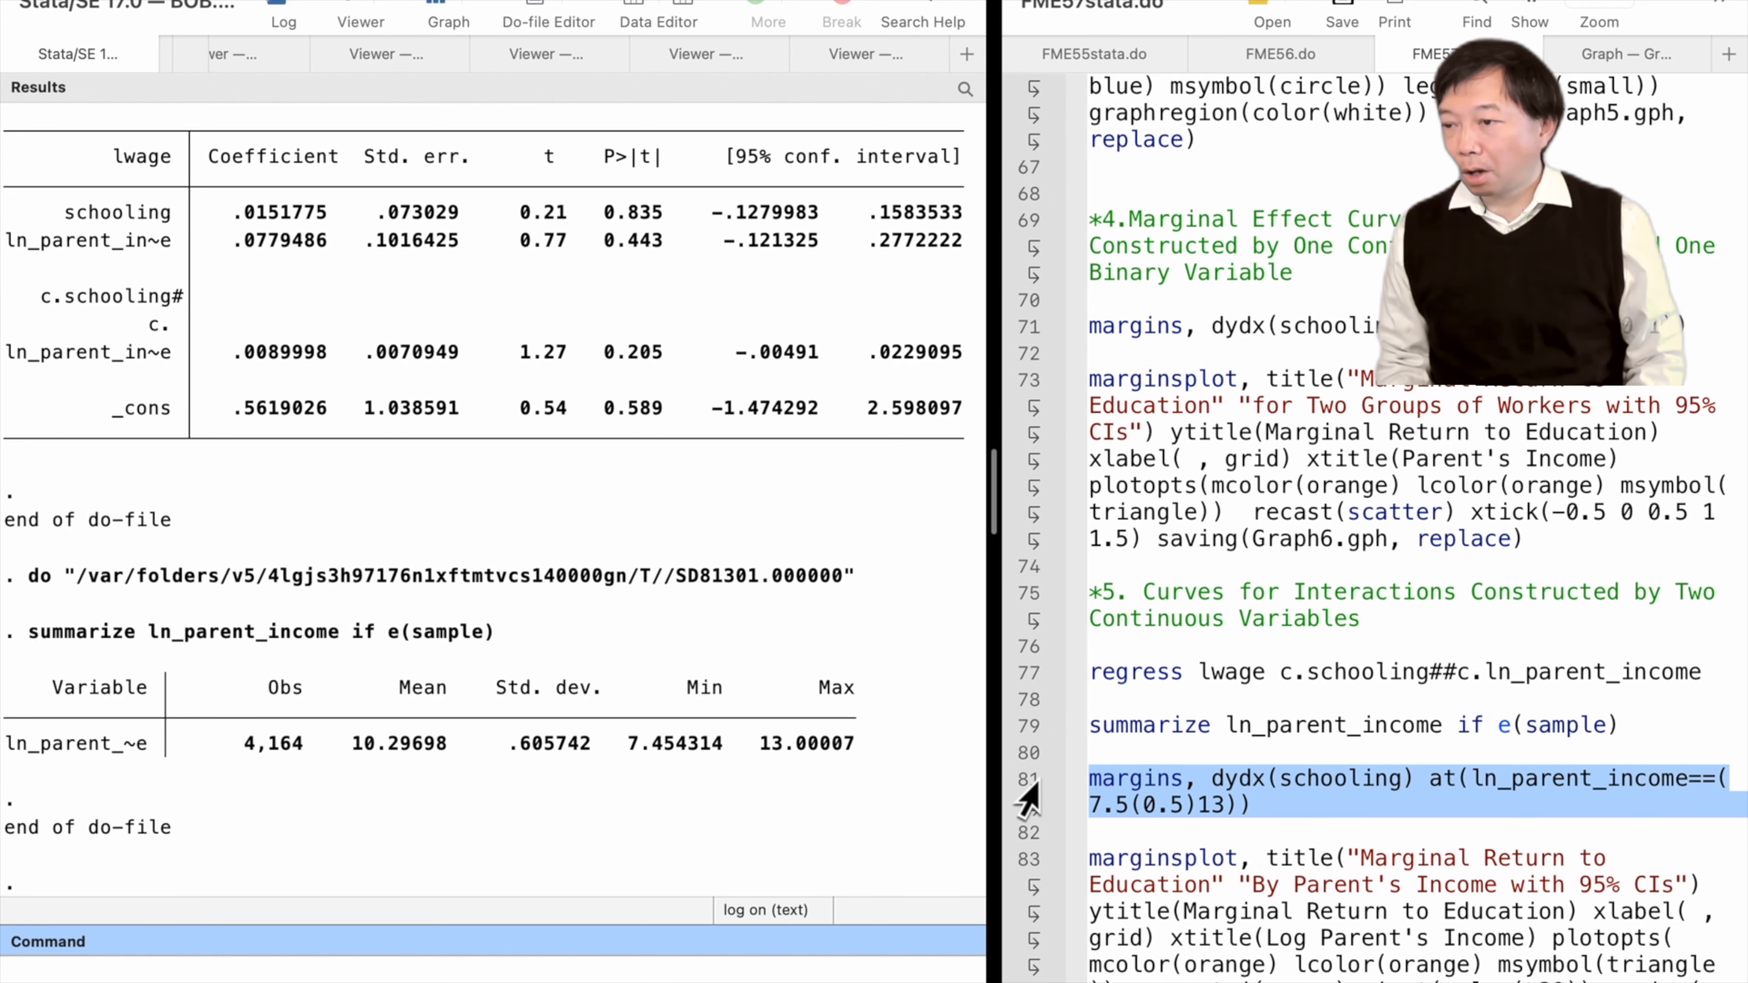
{"action": "key", "text": "super+shift+d"}
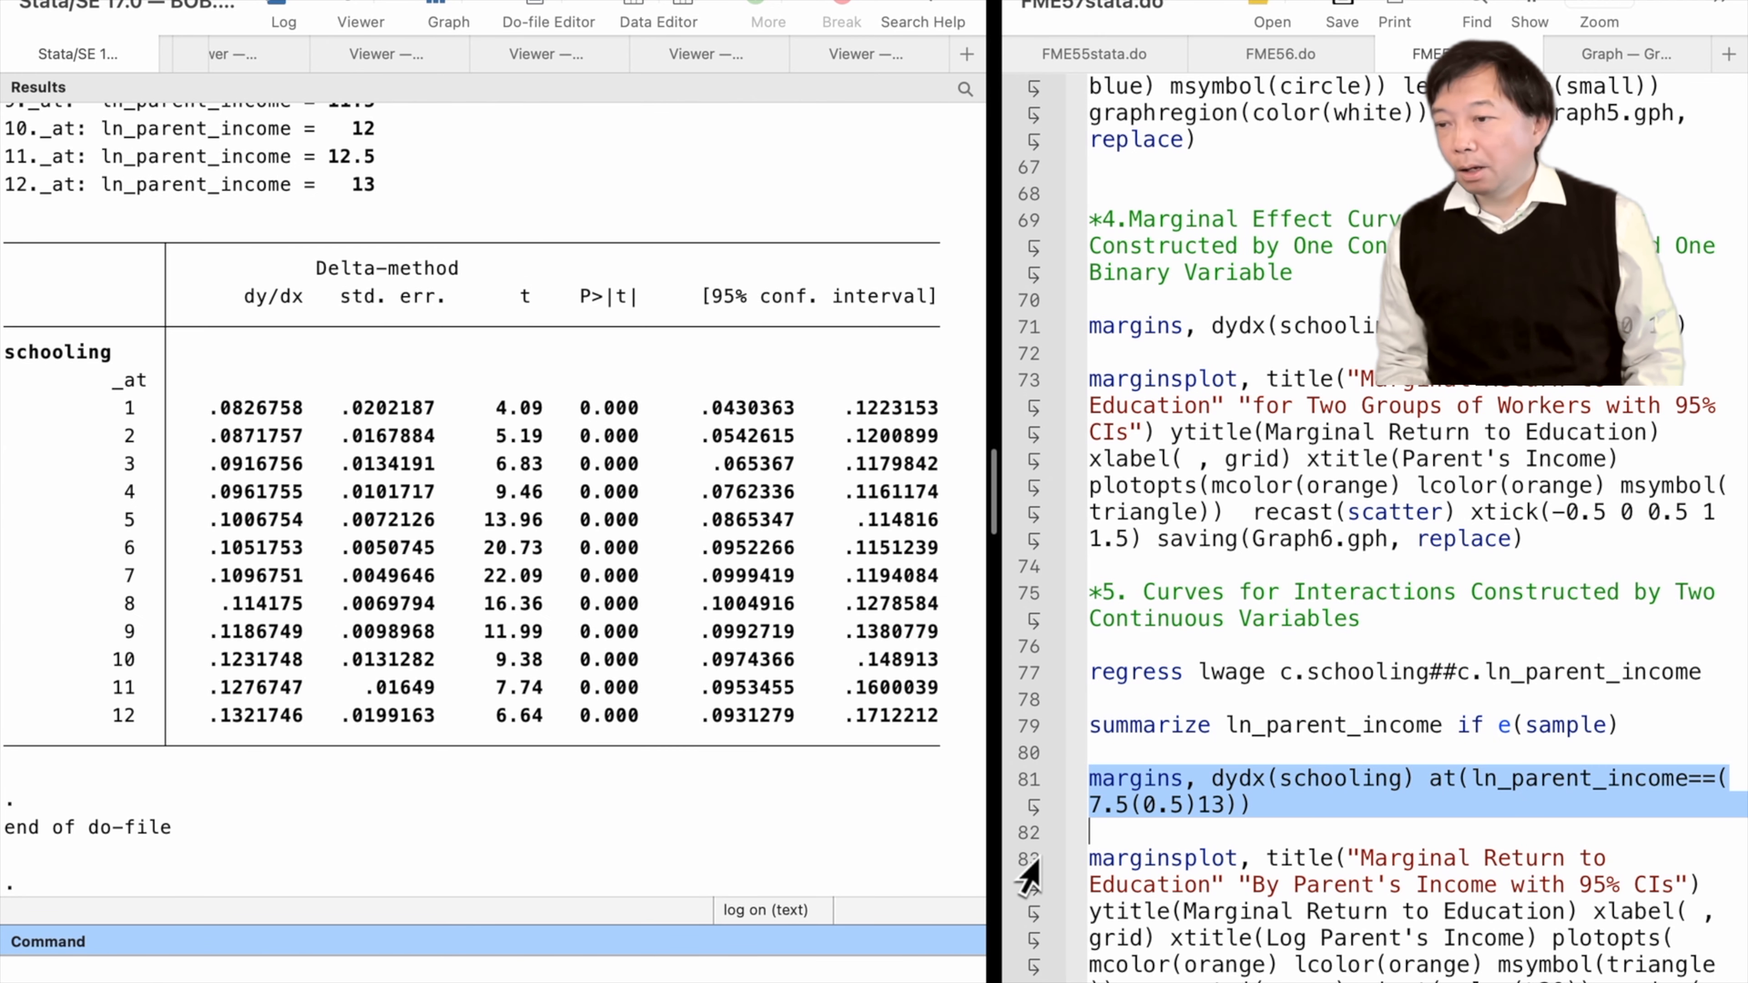
{"action": "scroll", "coordinate": [1030, 838], "scroll_direction": "down", "scroll_amount": 5}
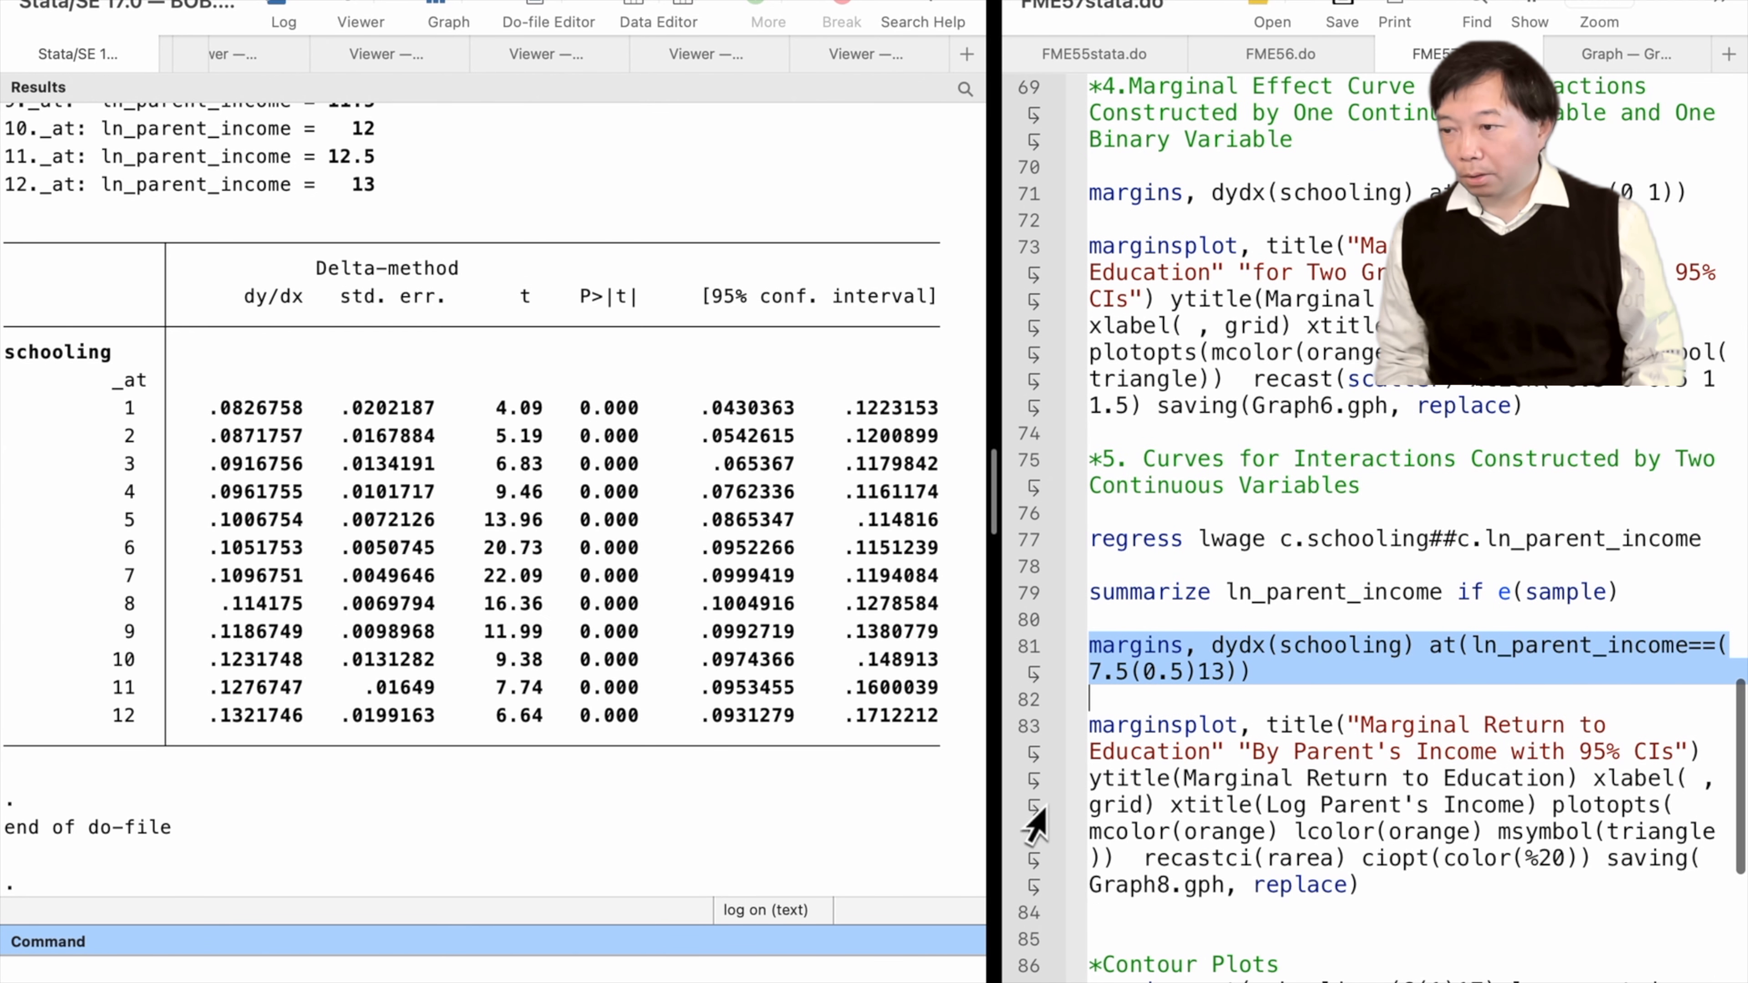
{"action": "left_click", "coordinate": [1030, 747]}
{"action": "key", "text": "super+shift+d"}
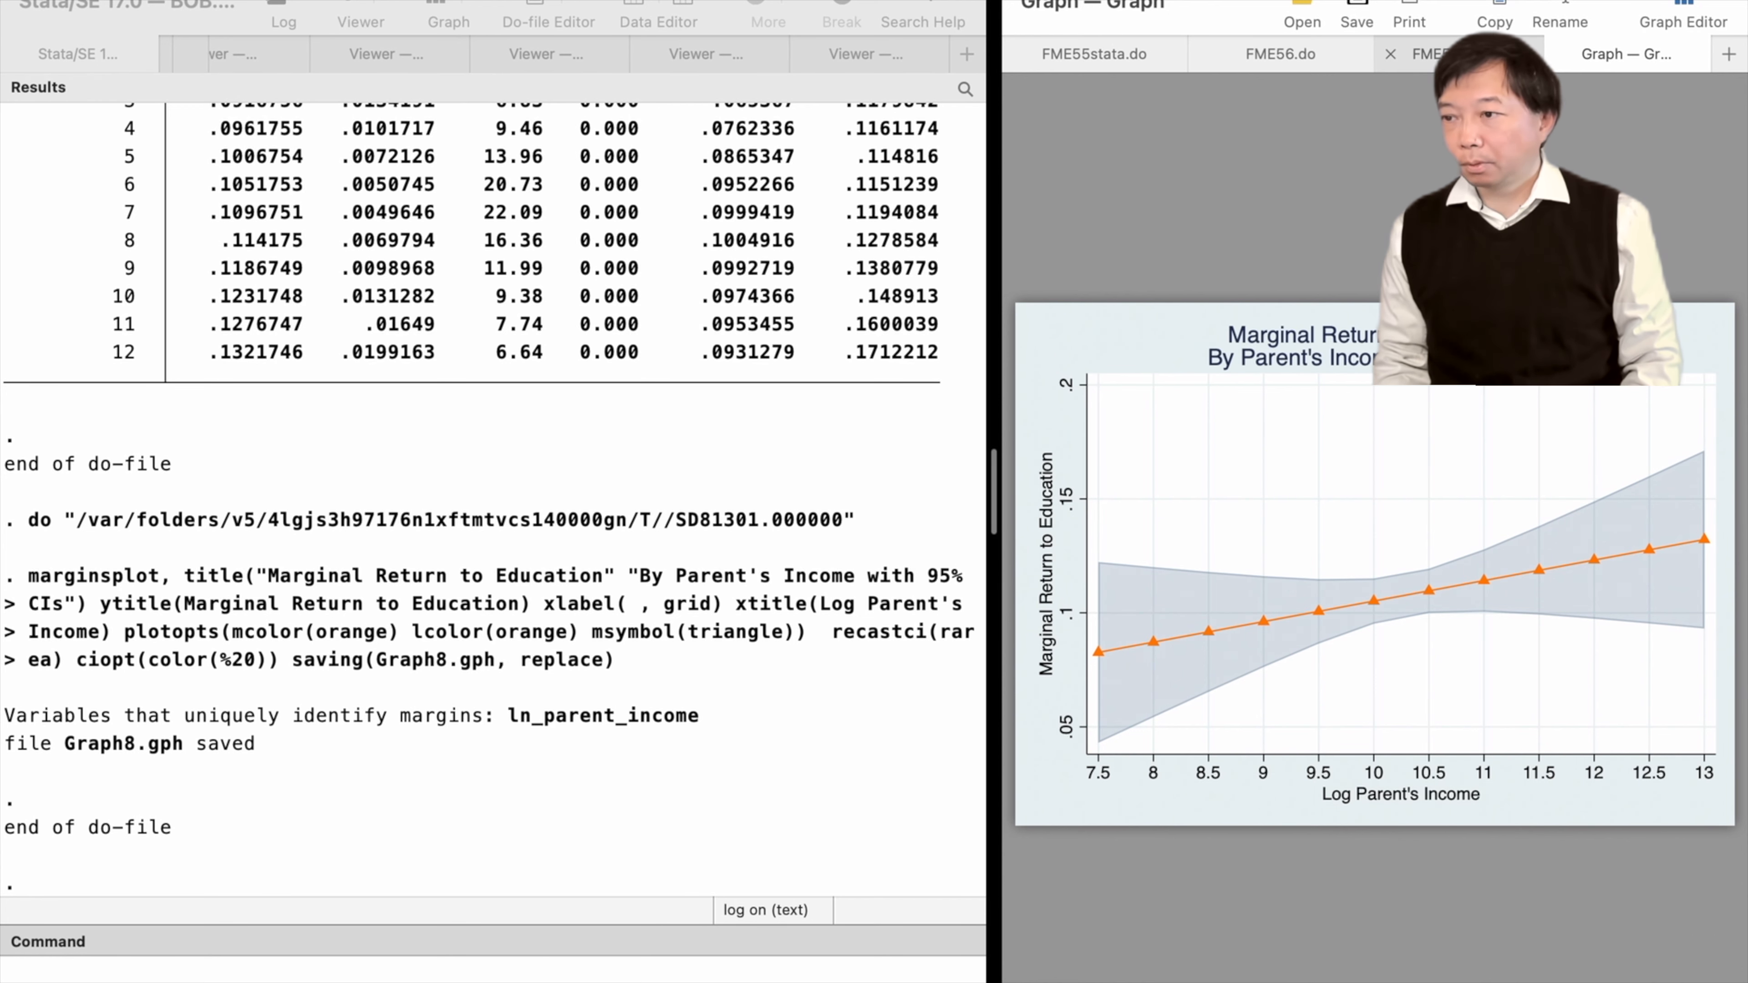
Run margins over schooling 6(1)17 and ln_parent_income 7.5(0.5)13 saving predictions, then load predictions.dta with clear
{"action": "left_click", "coordinate": [1417, 54]}
{"action": "scroll", "coordinate": [1257, 672], "scroll_direction": "down", "scroll_amount": 5}
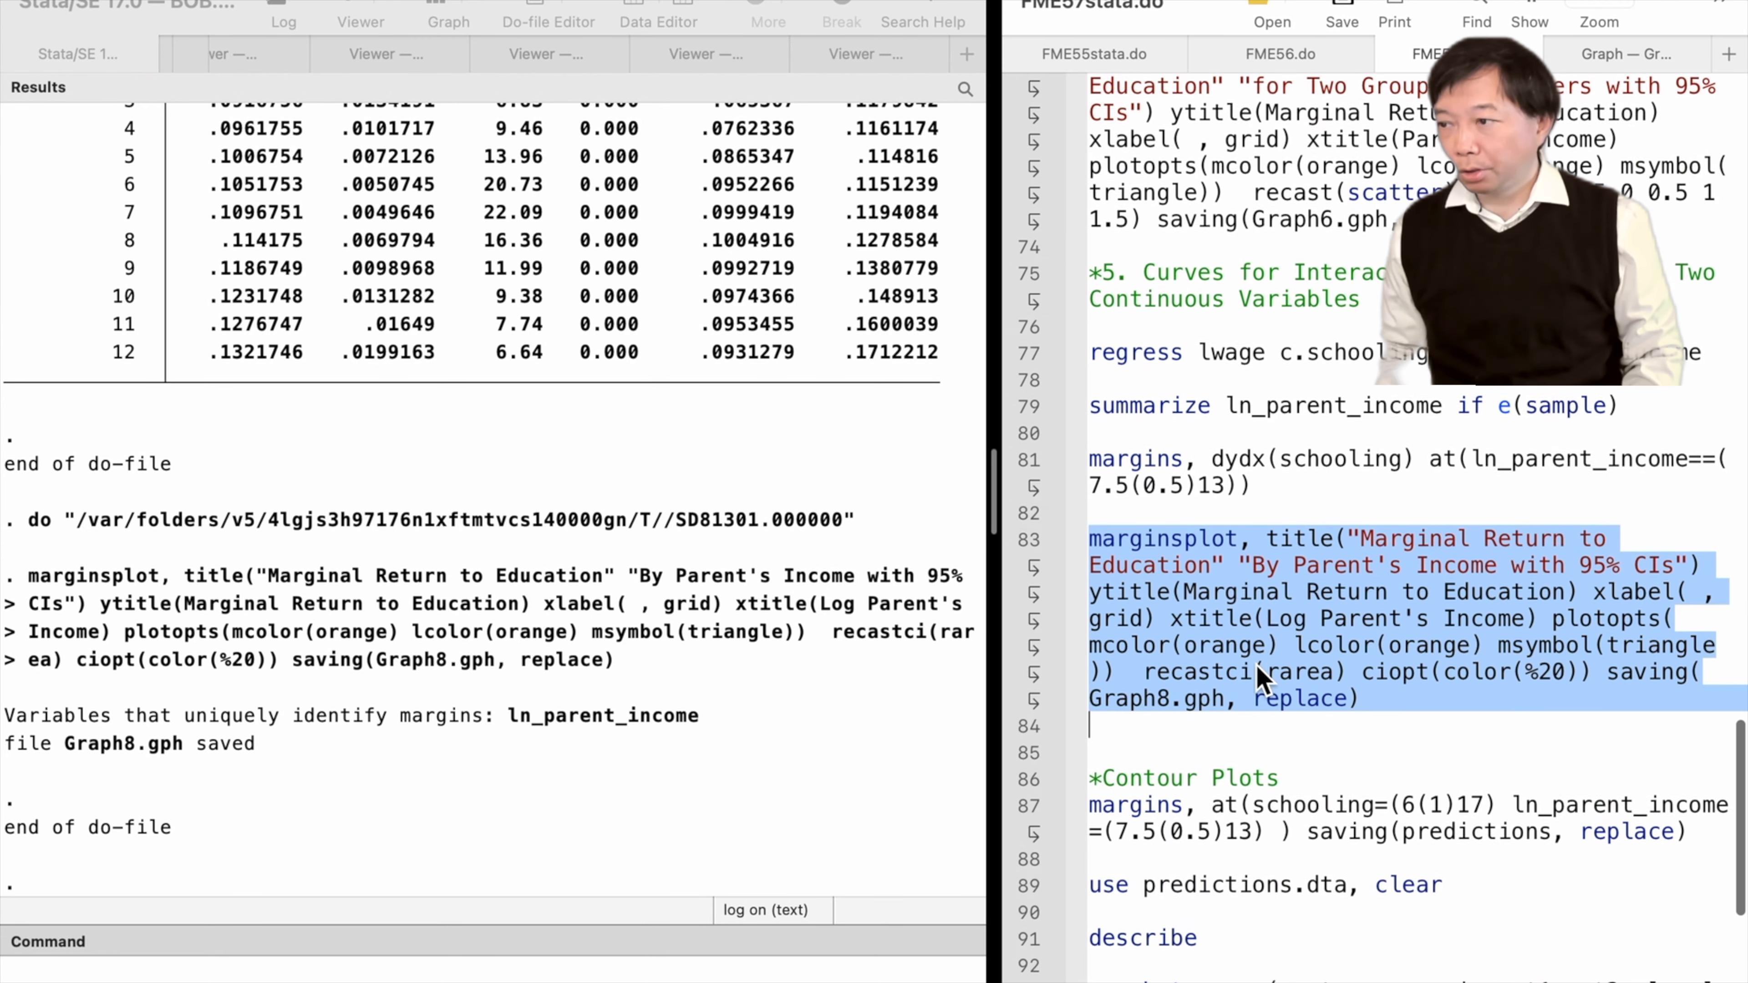
{"action": "left_click", "coordinate": [1030, 674]}
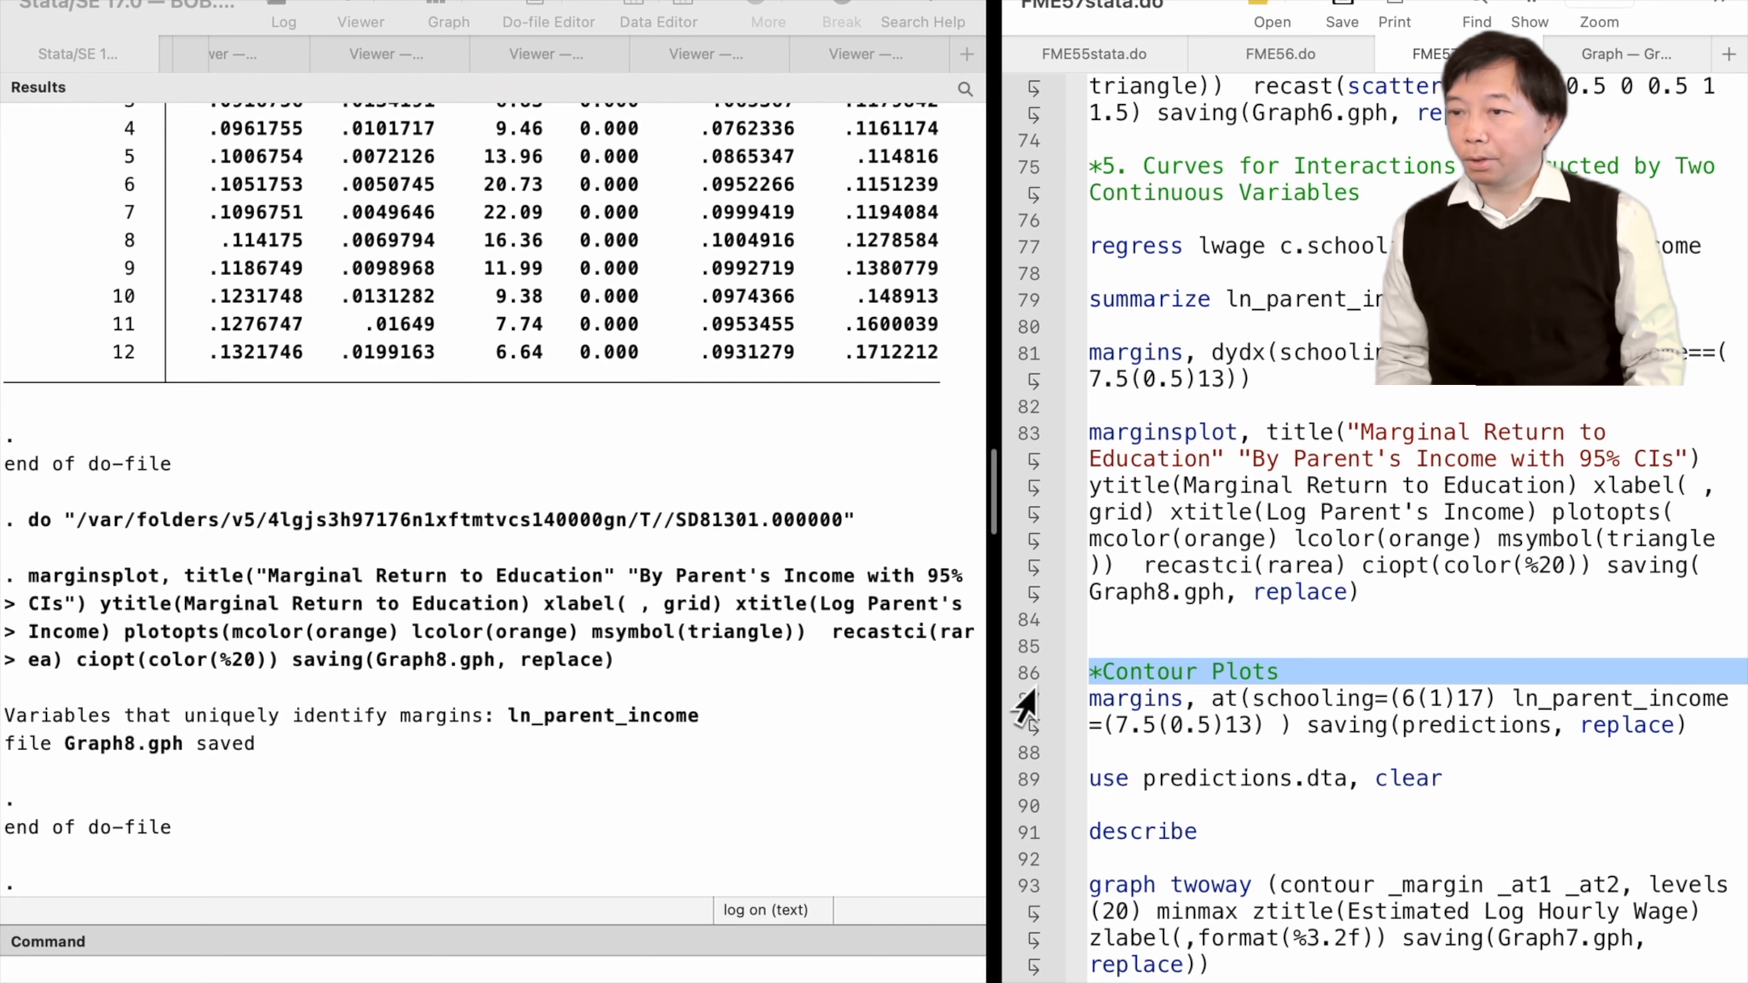
{"action": "left_click", "coordinate": [1023, 733]}
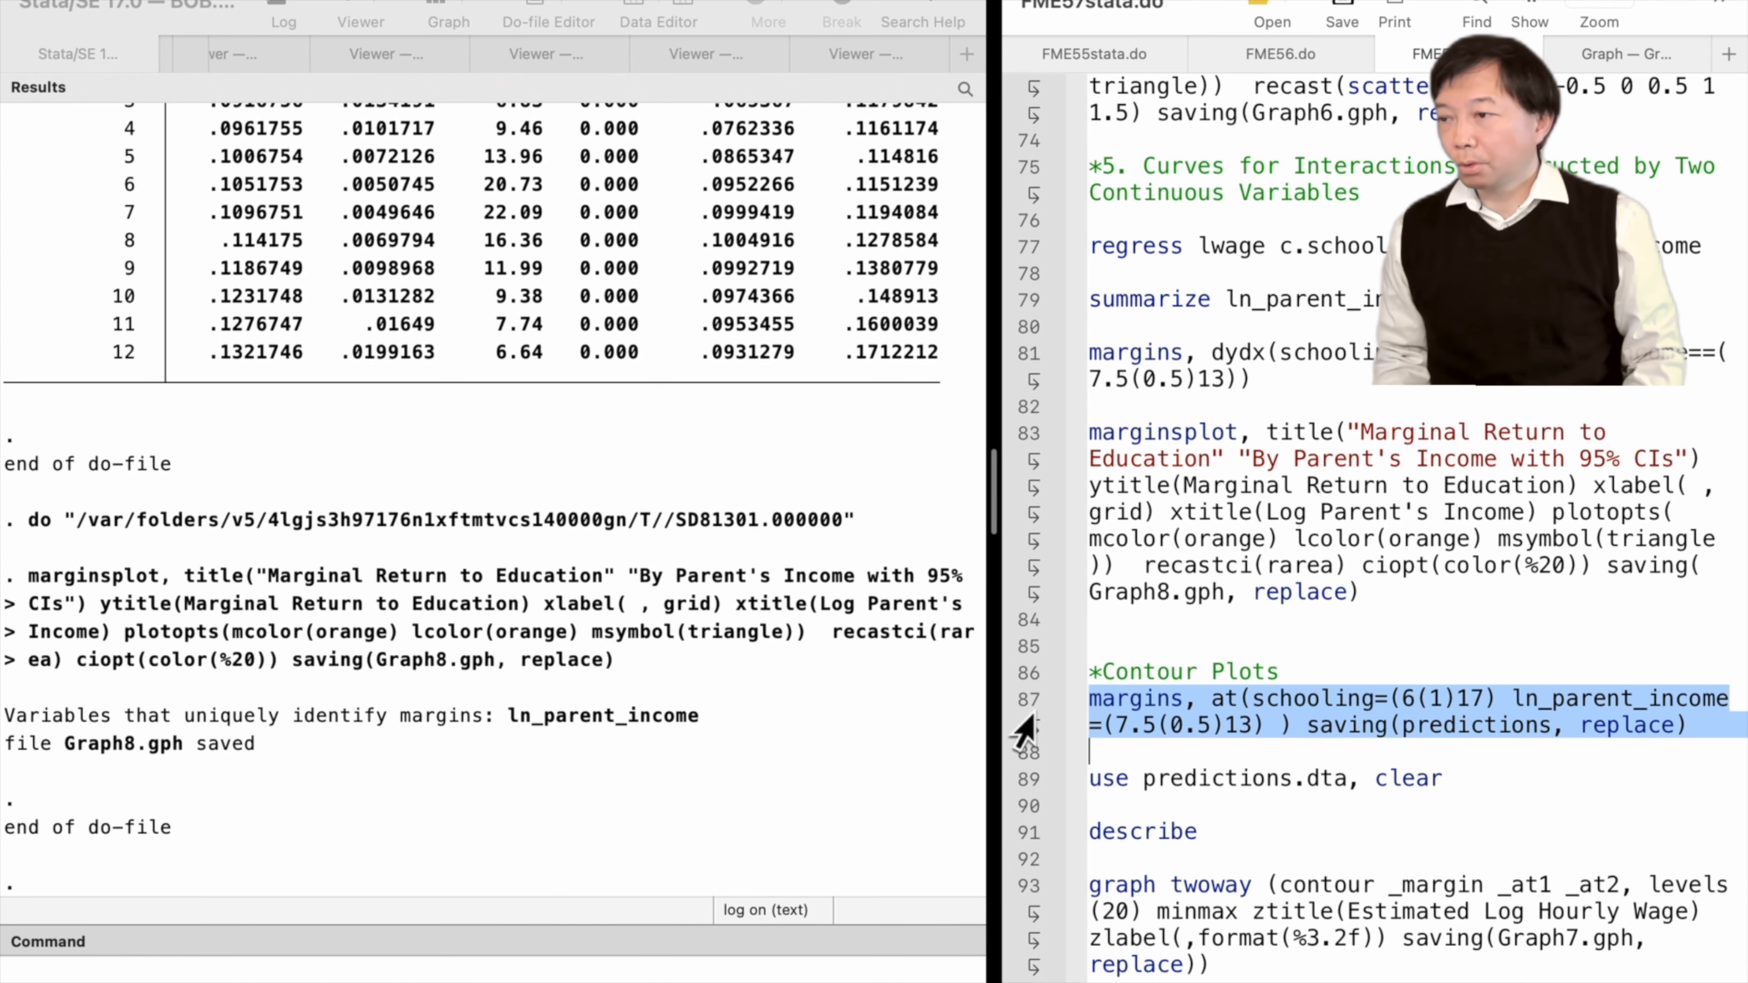
{"action": "key", "text": "super+shift+d"}
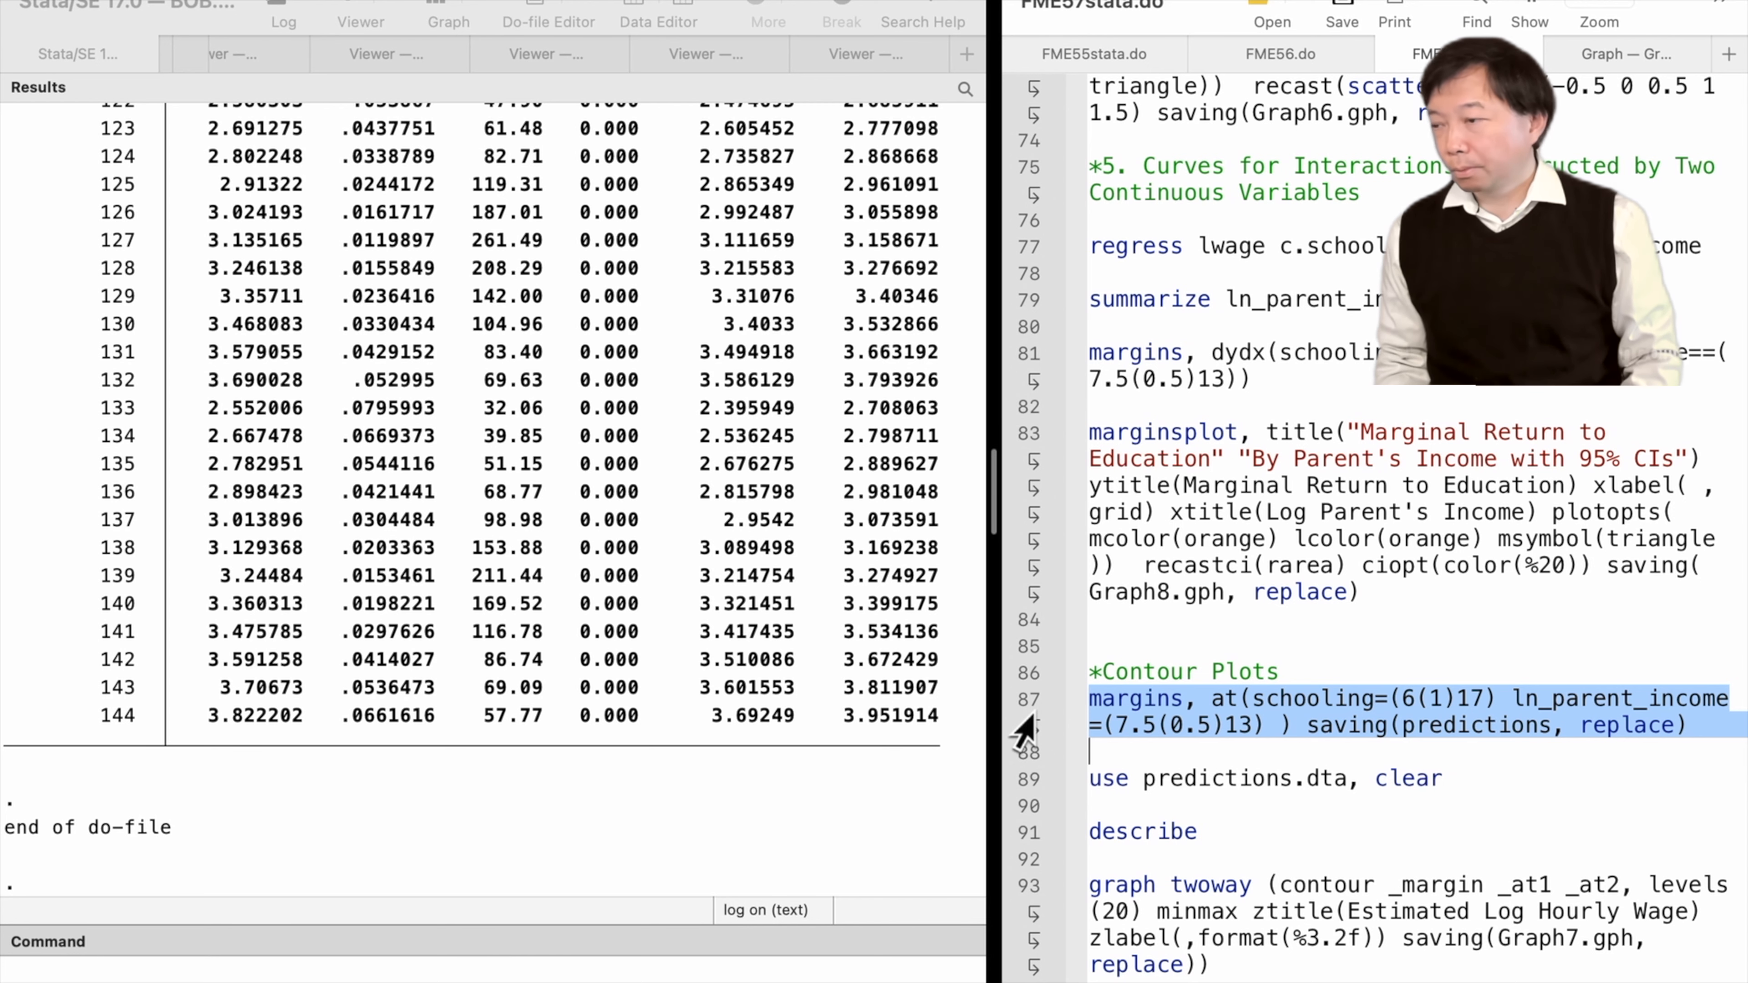
{"action": "left_click", "coordinate": [1032, 782]}
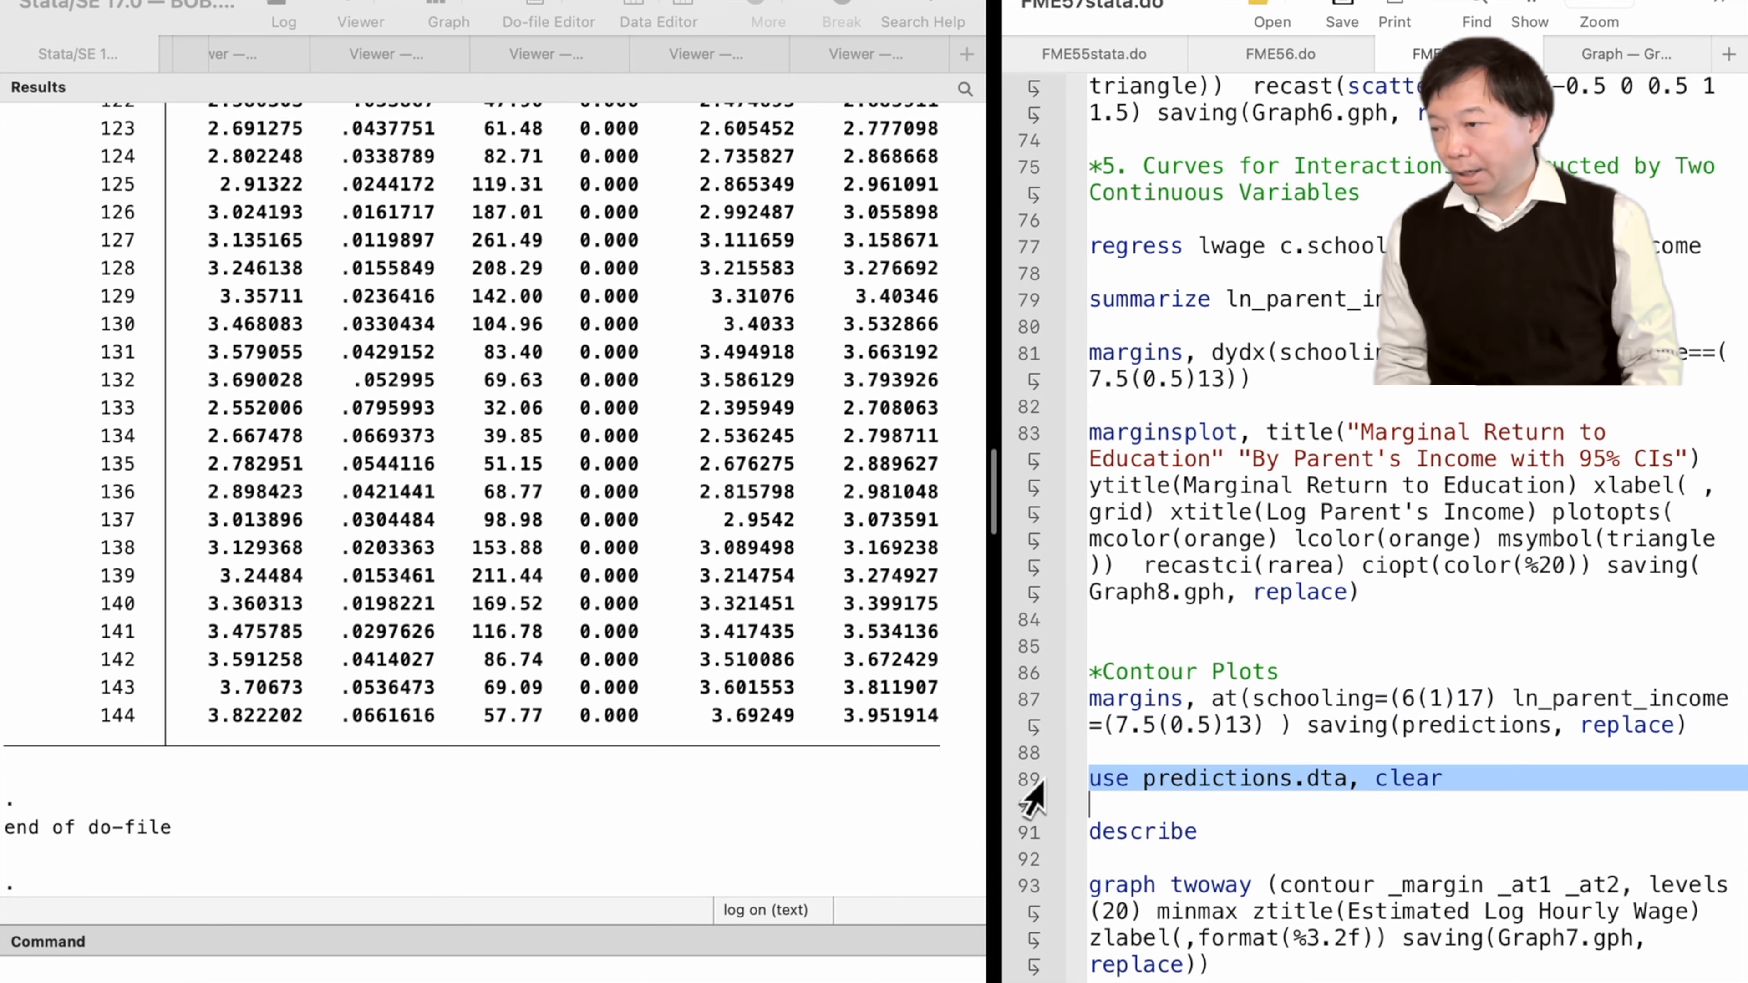
{"action": "key", "text": "super+shift+d"}
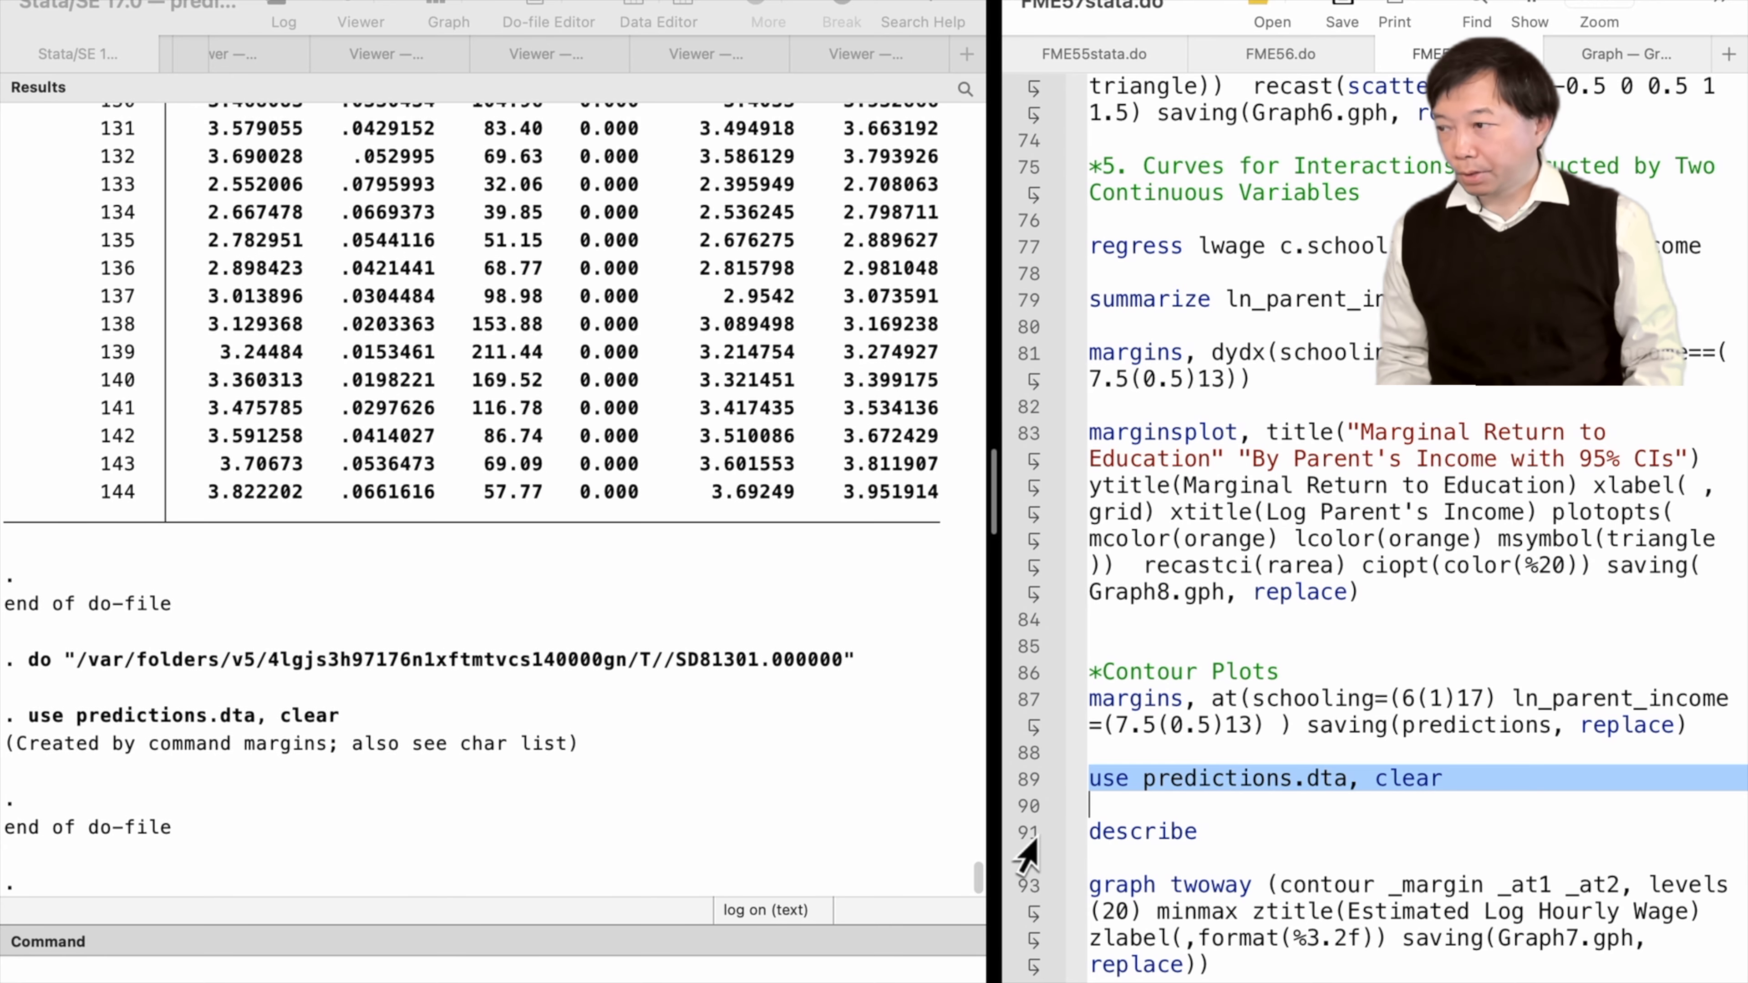
Draw the contour plot of _margin over _at1 and _at2 with 20 levels, saving Graph7.gph
{"action": "scroll", "coordinate": [1017, 881], "scroll_direction": "down", "scroll_amount": 3}
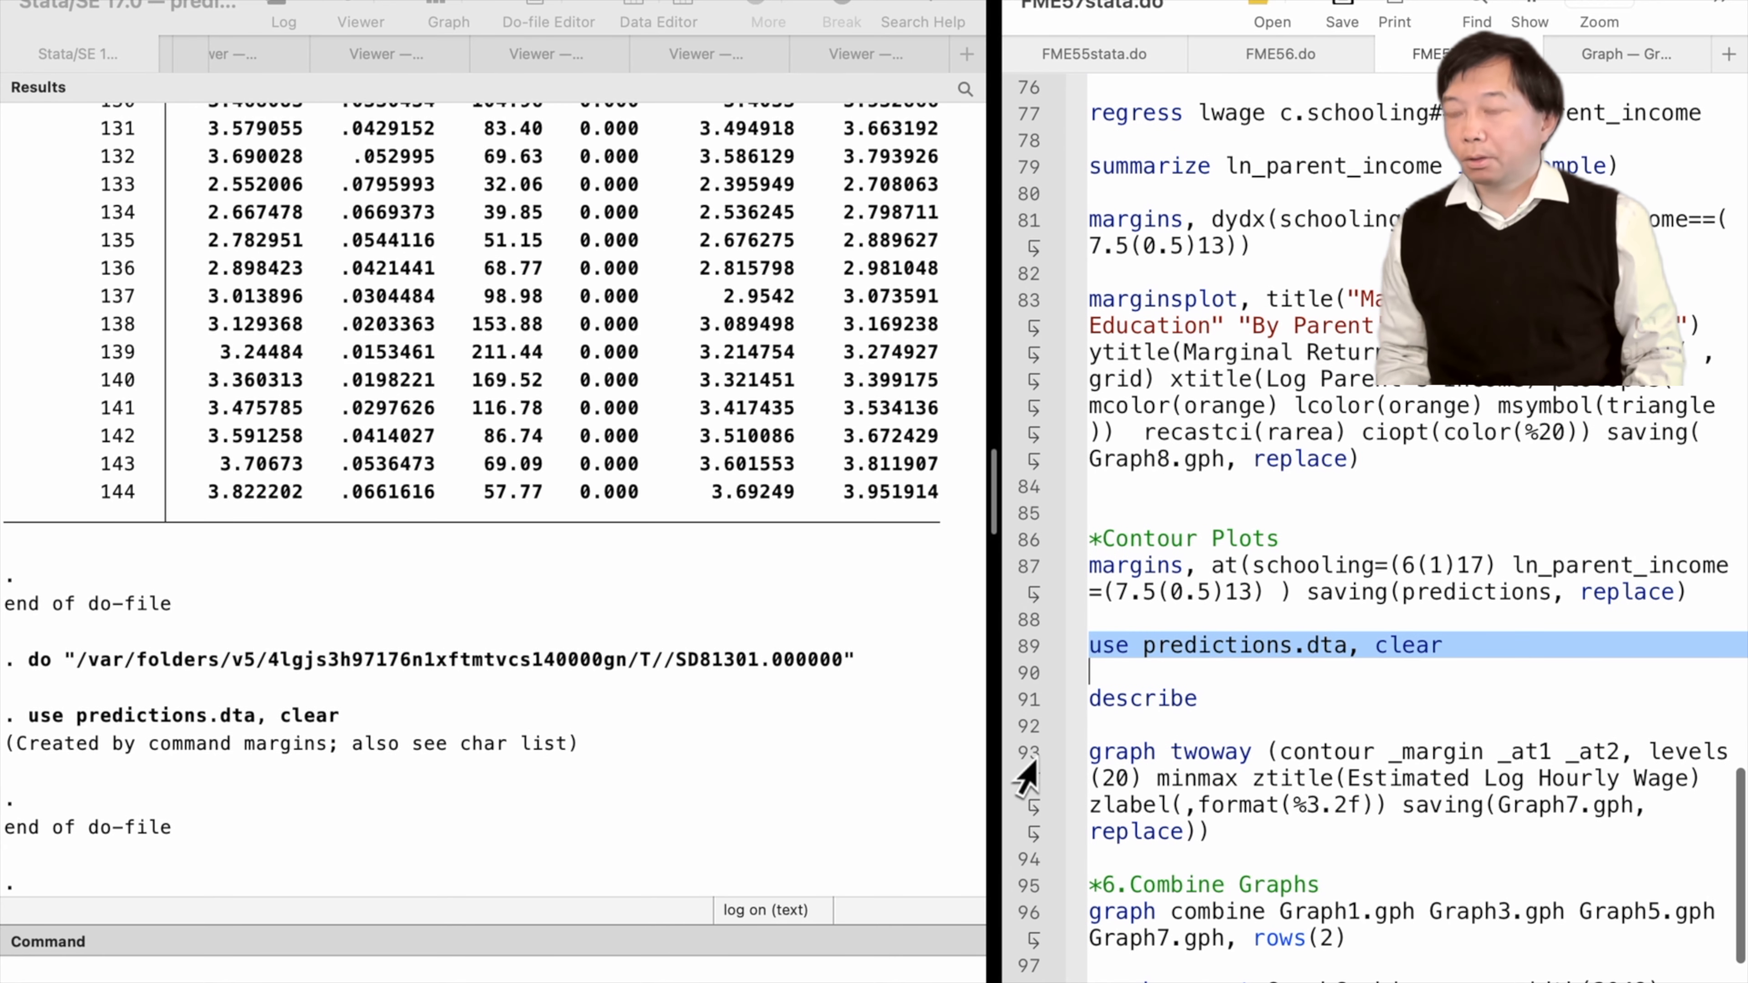
{"action": "left_click", "coordinate": [1029, 761]}
{"action": "key", "text": "super+shift+d"}
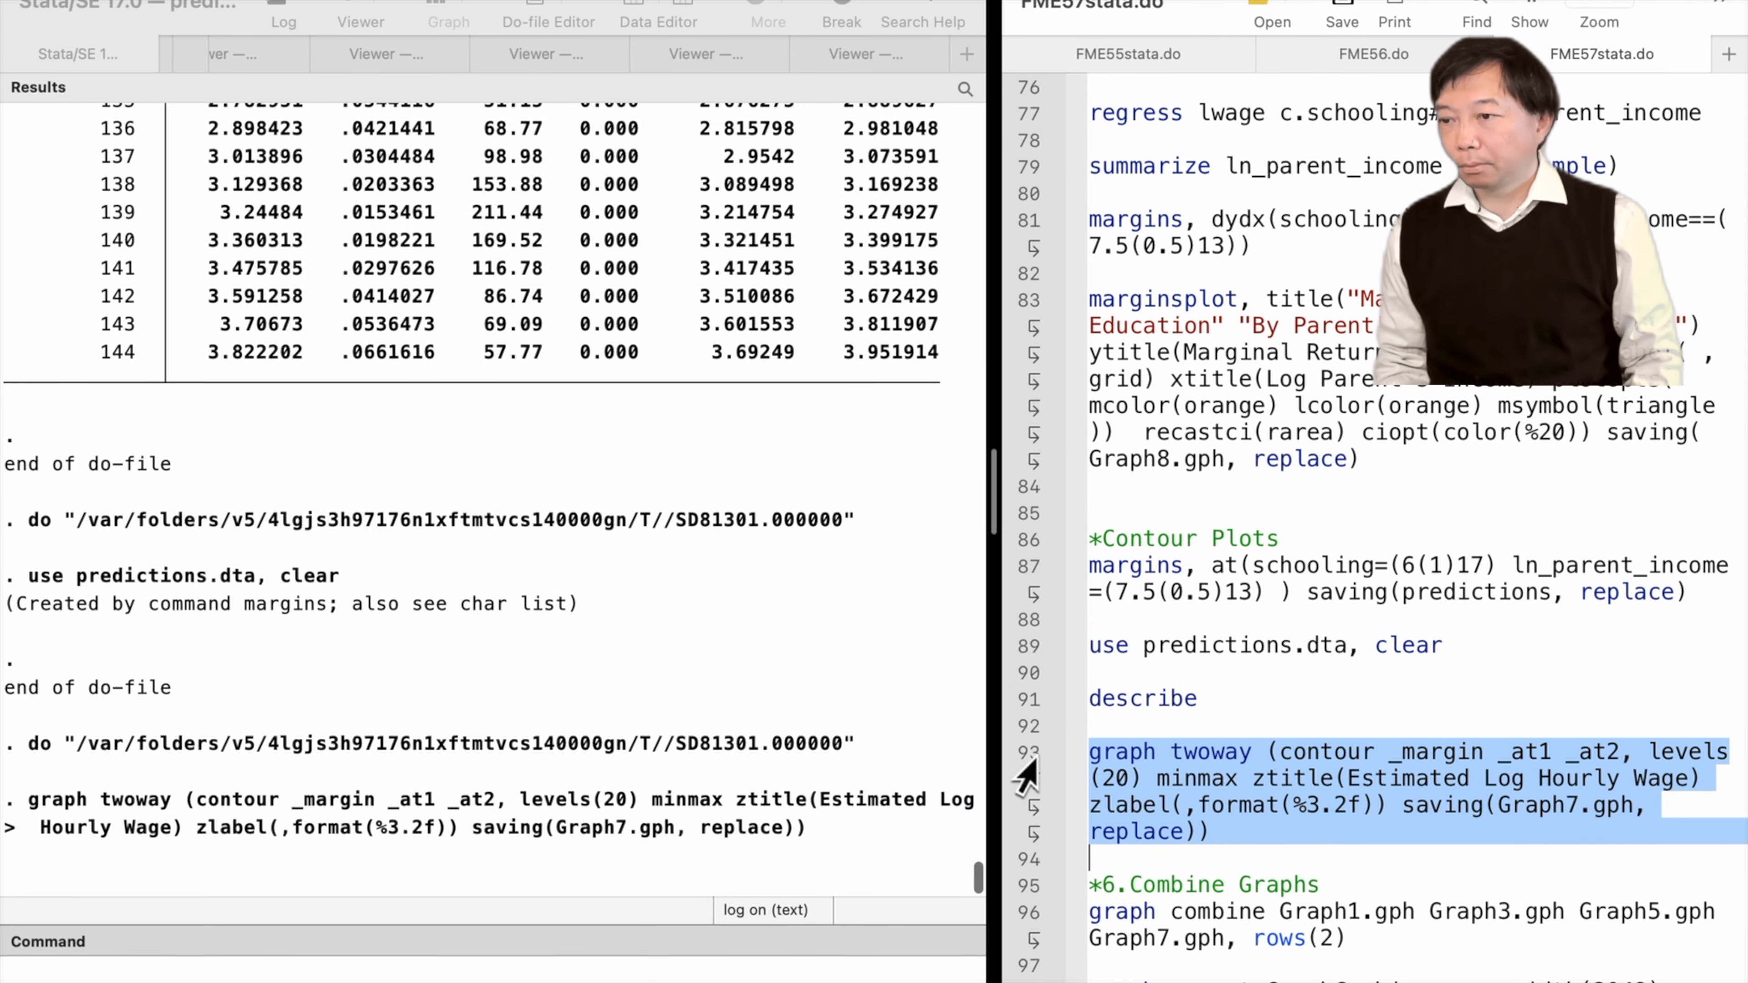